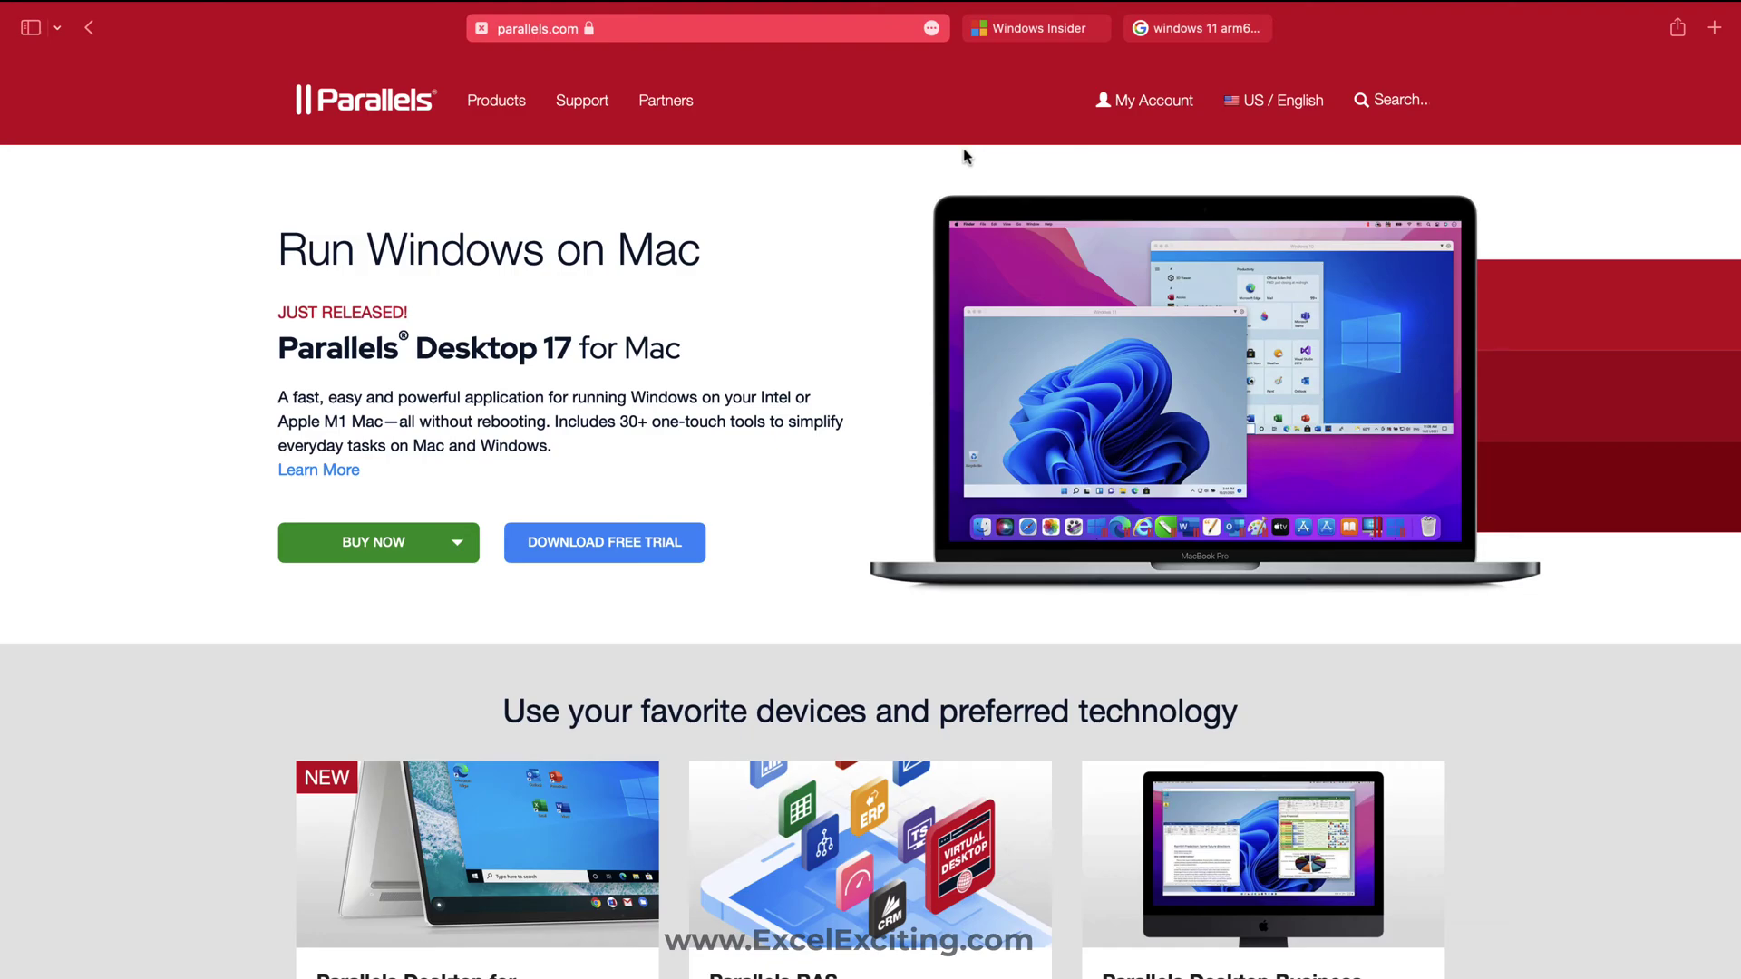
Choose New License under Buy Now for Parallels Desktop pricing, then go to My Account
{"action": "left_click", "coordinate": [450, 548]}
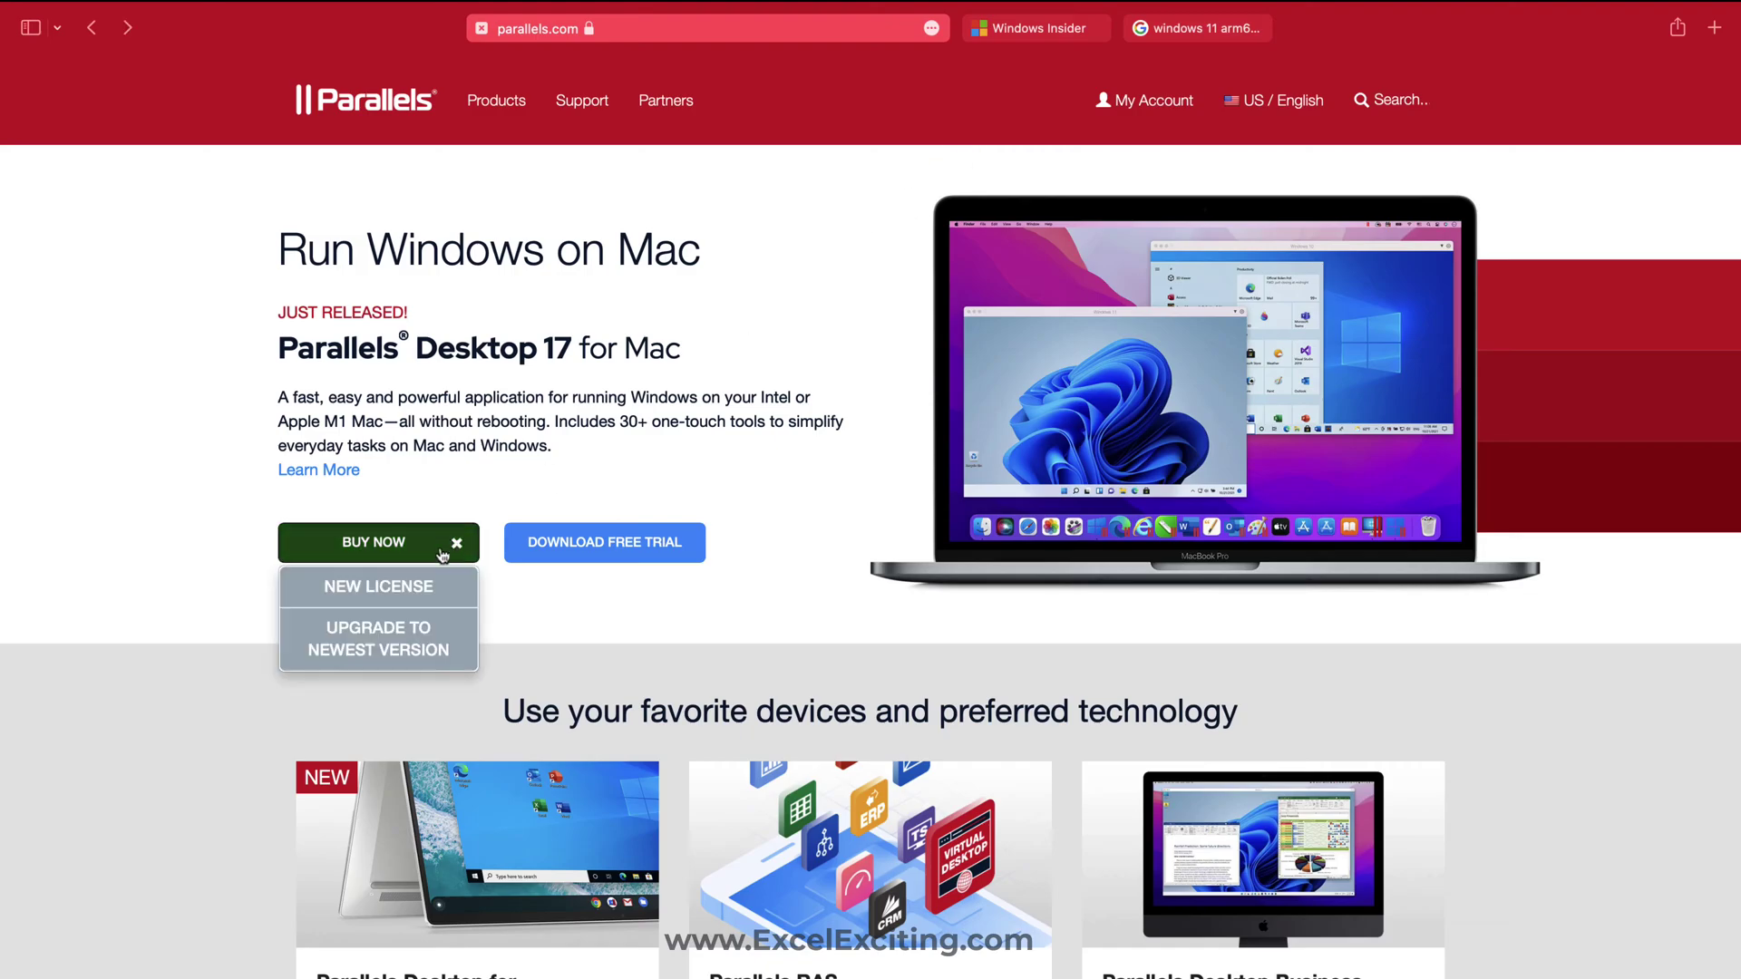
{"action": "left_click", "coordinate": [388, 588]}
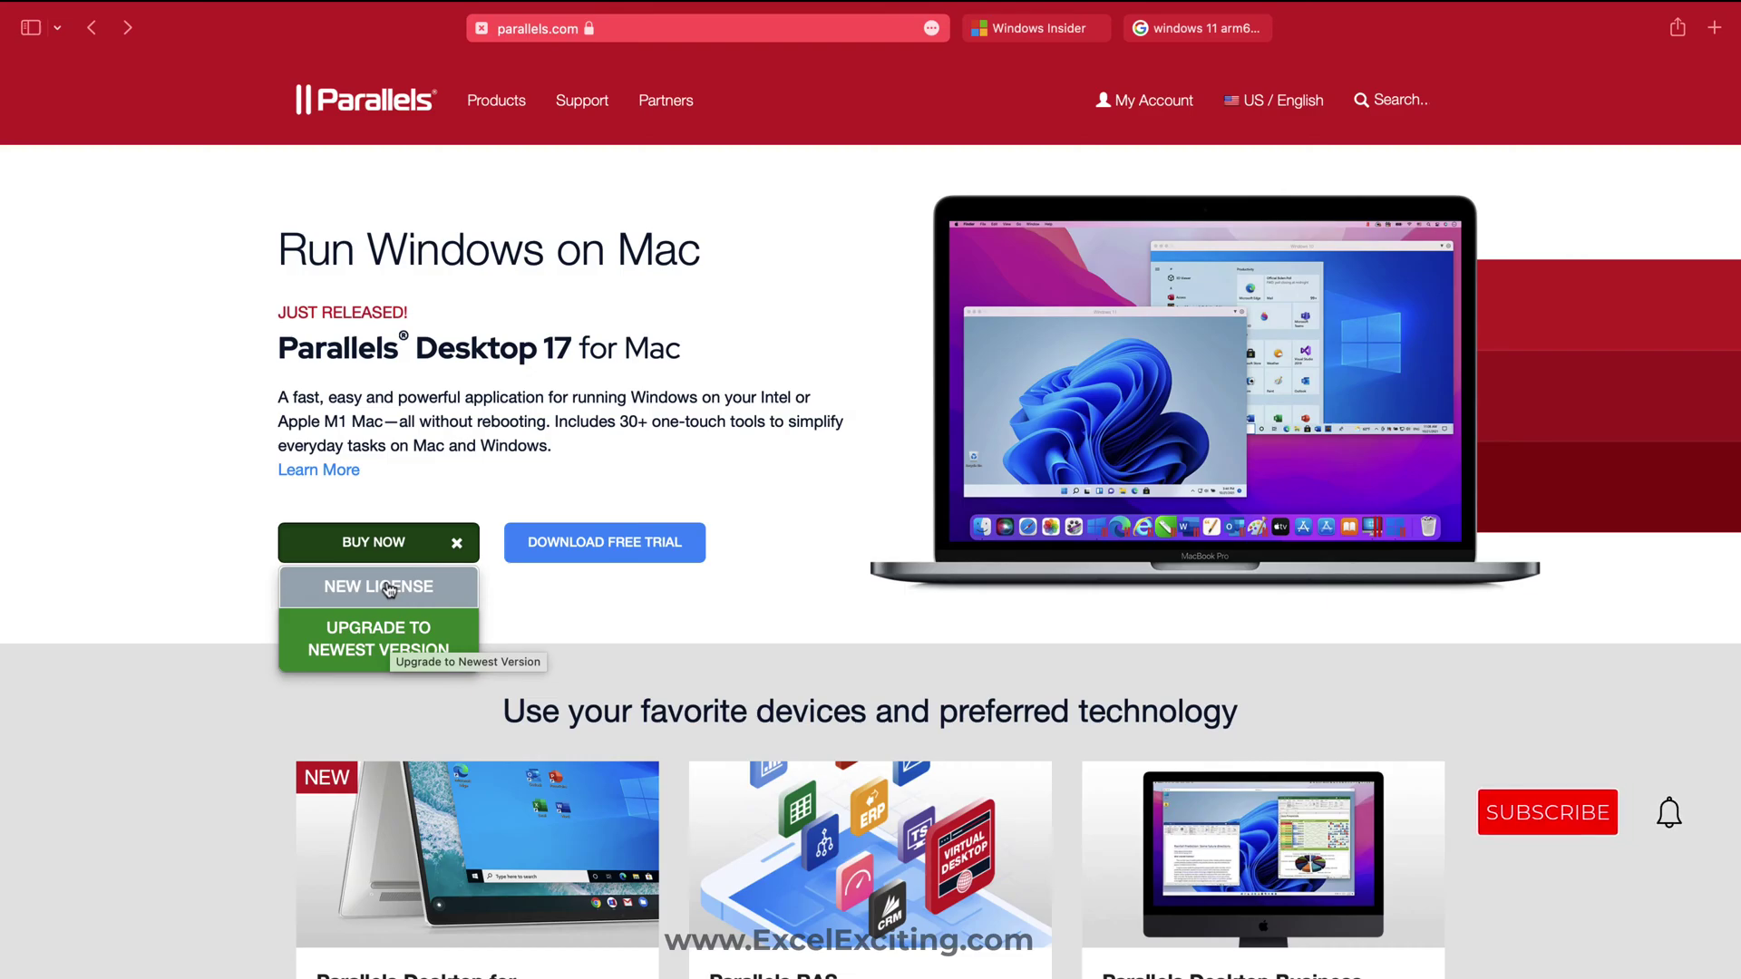
{"action": "left_click", "coordinate": [388, 587]}
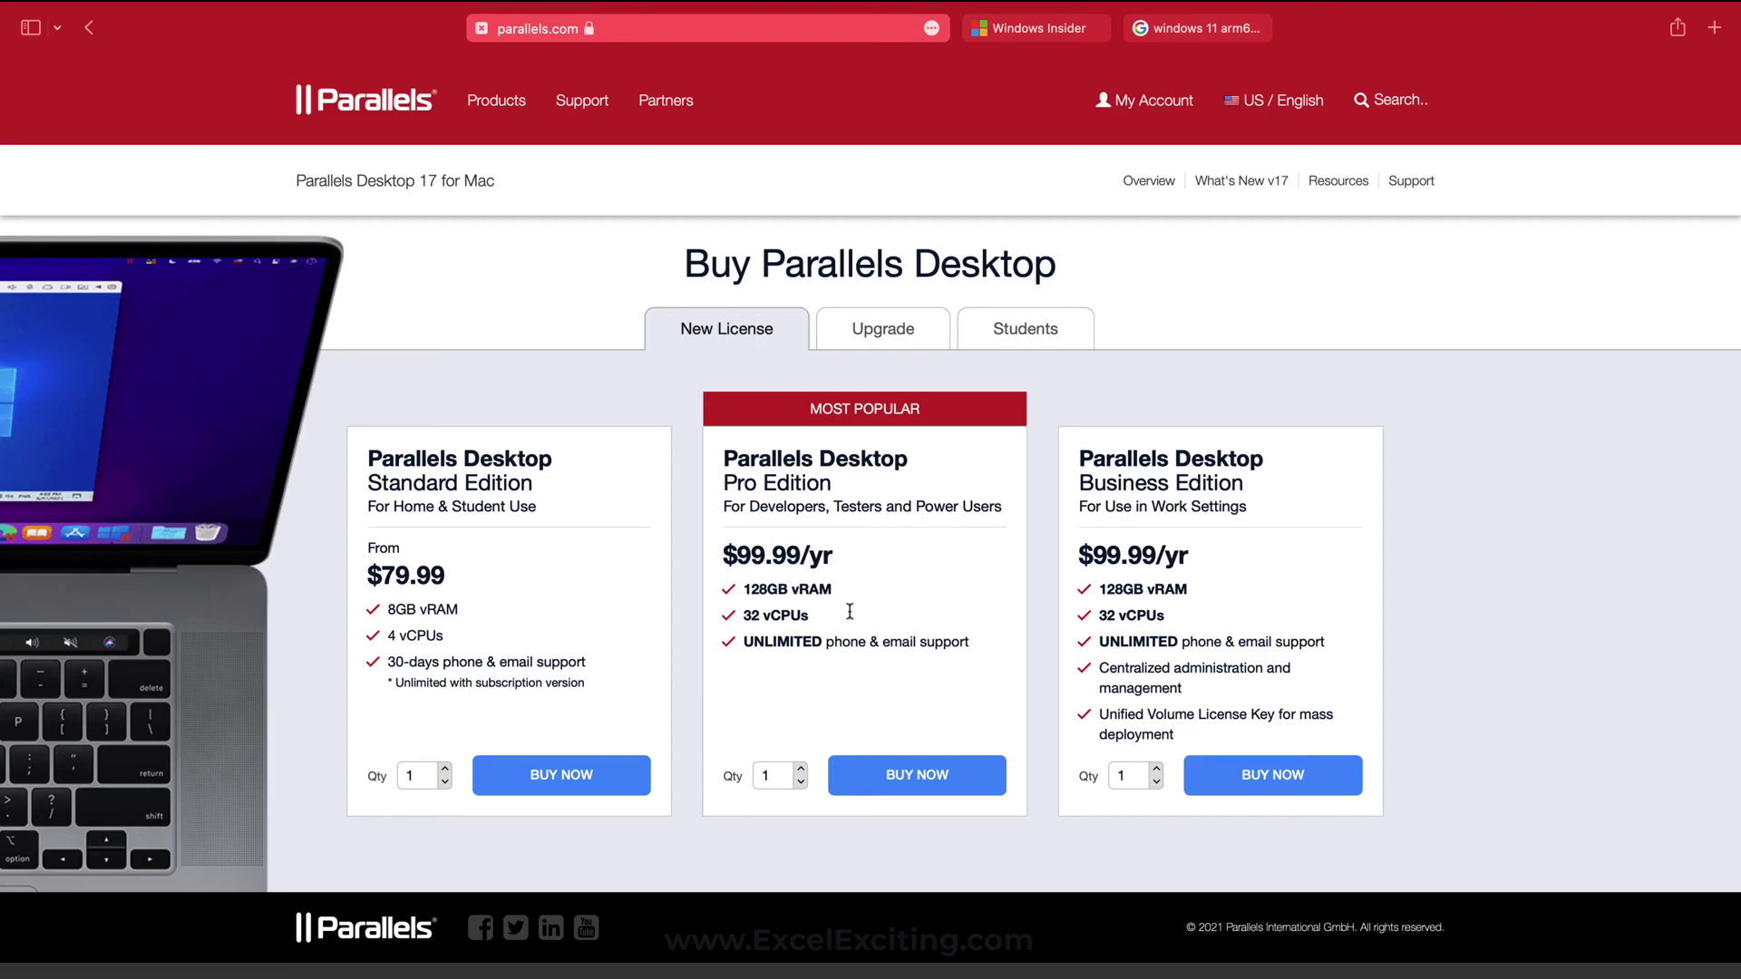
{"action": "left_click", "coordinate": [1149, 107]}
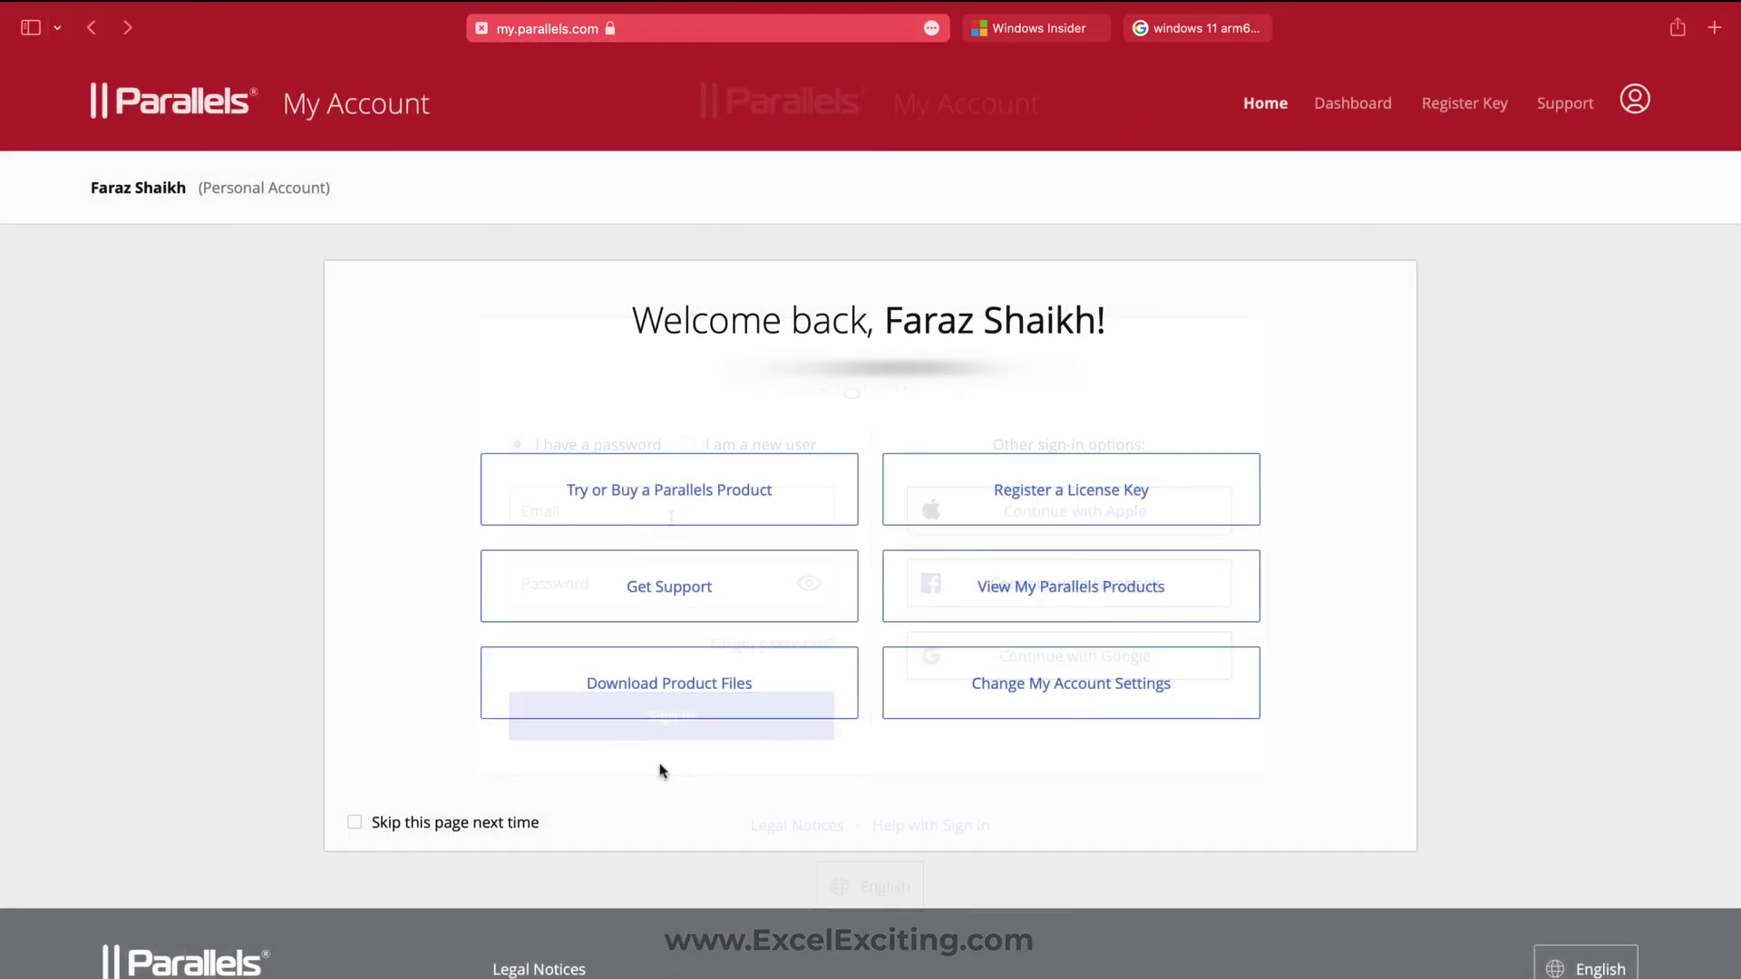
Open Download Product Files from the My Account home page
{"action": "left_click", "coordinate": [686, 695]}
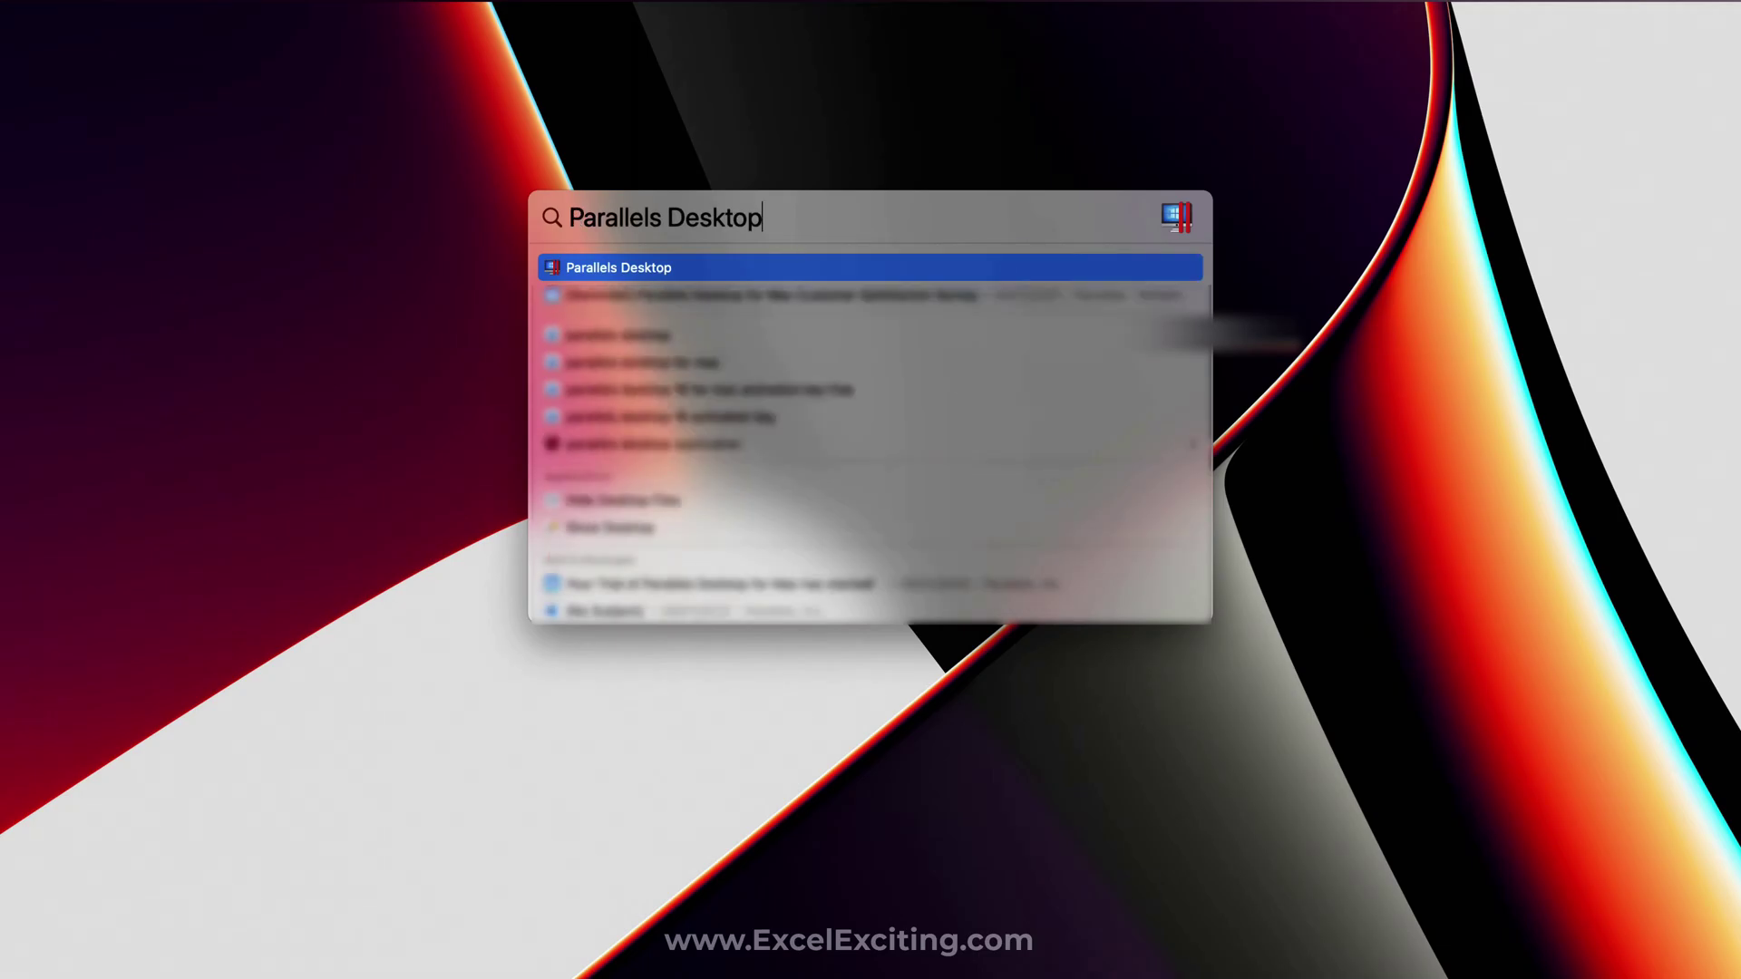
Launch Parallels Desktop, skip the Windows 11 download, and pick installing from a DVD or image file
{"action": "key", "text": "Return"}
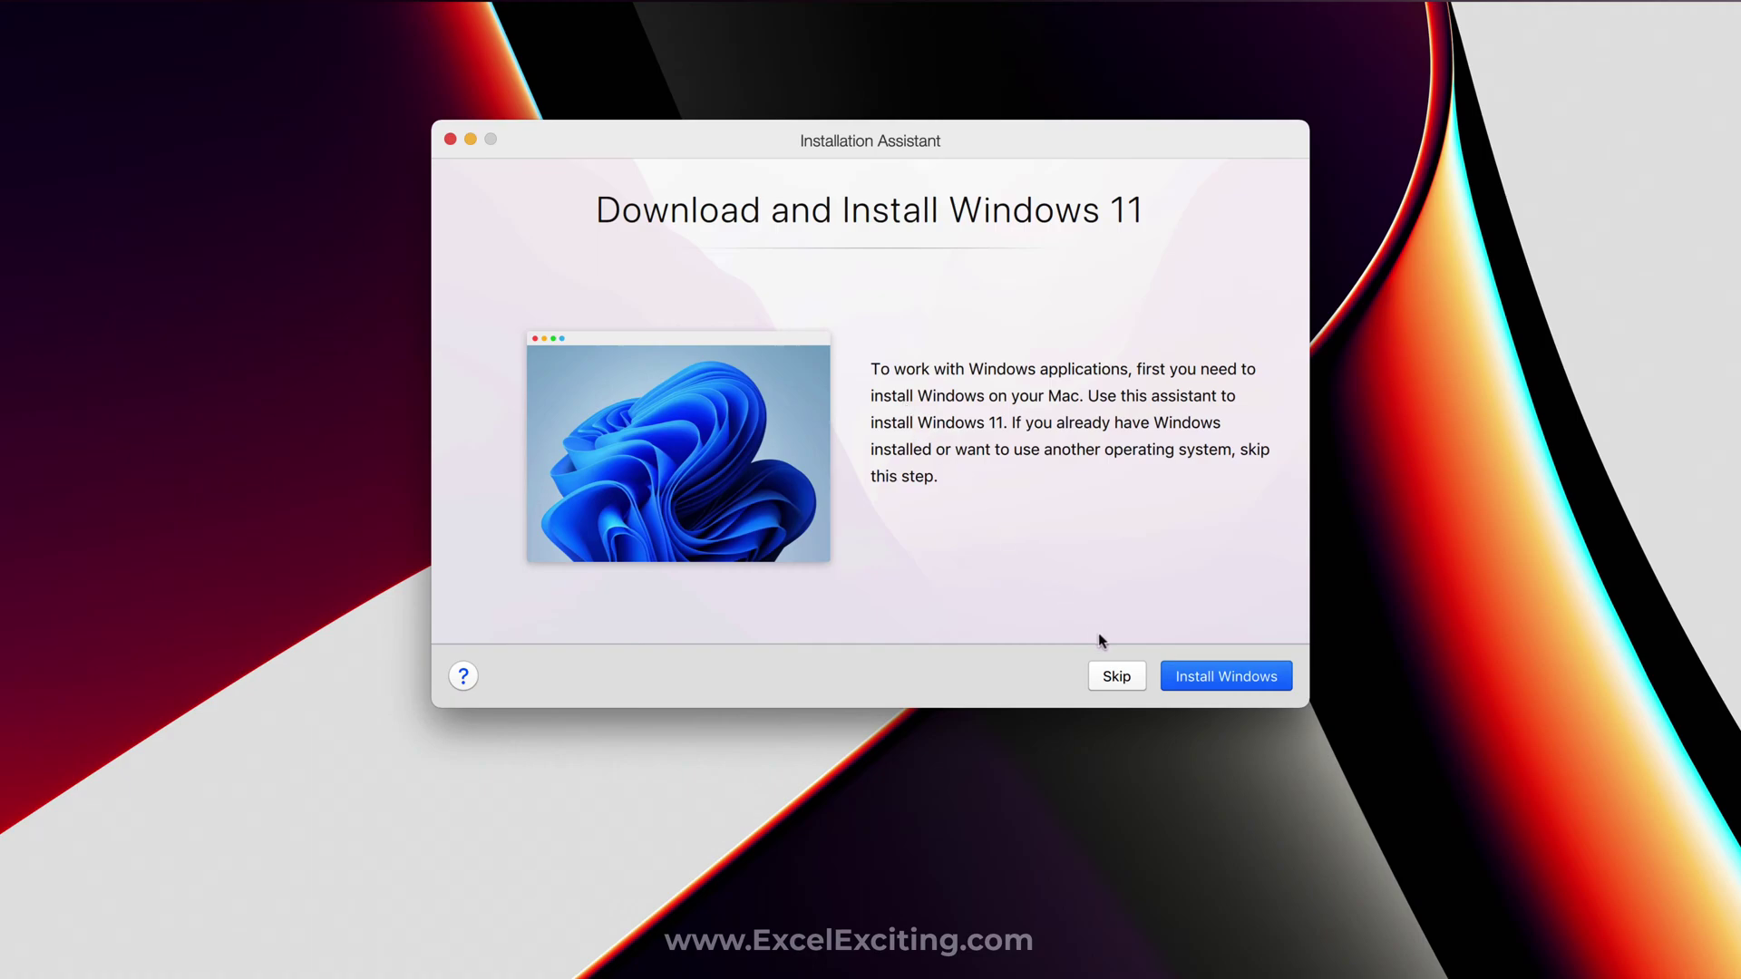
{"action": "left_click", "coordinate": [1106, 675]}
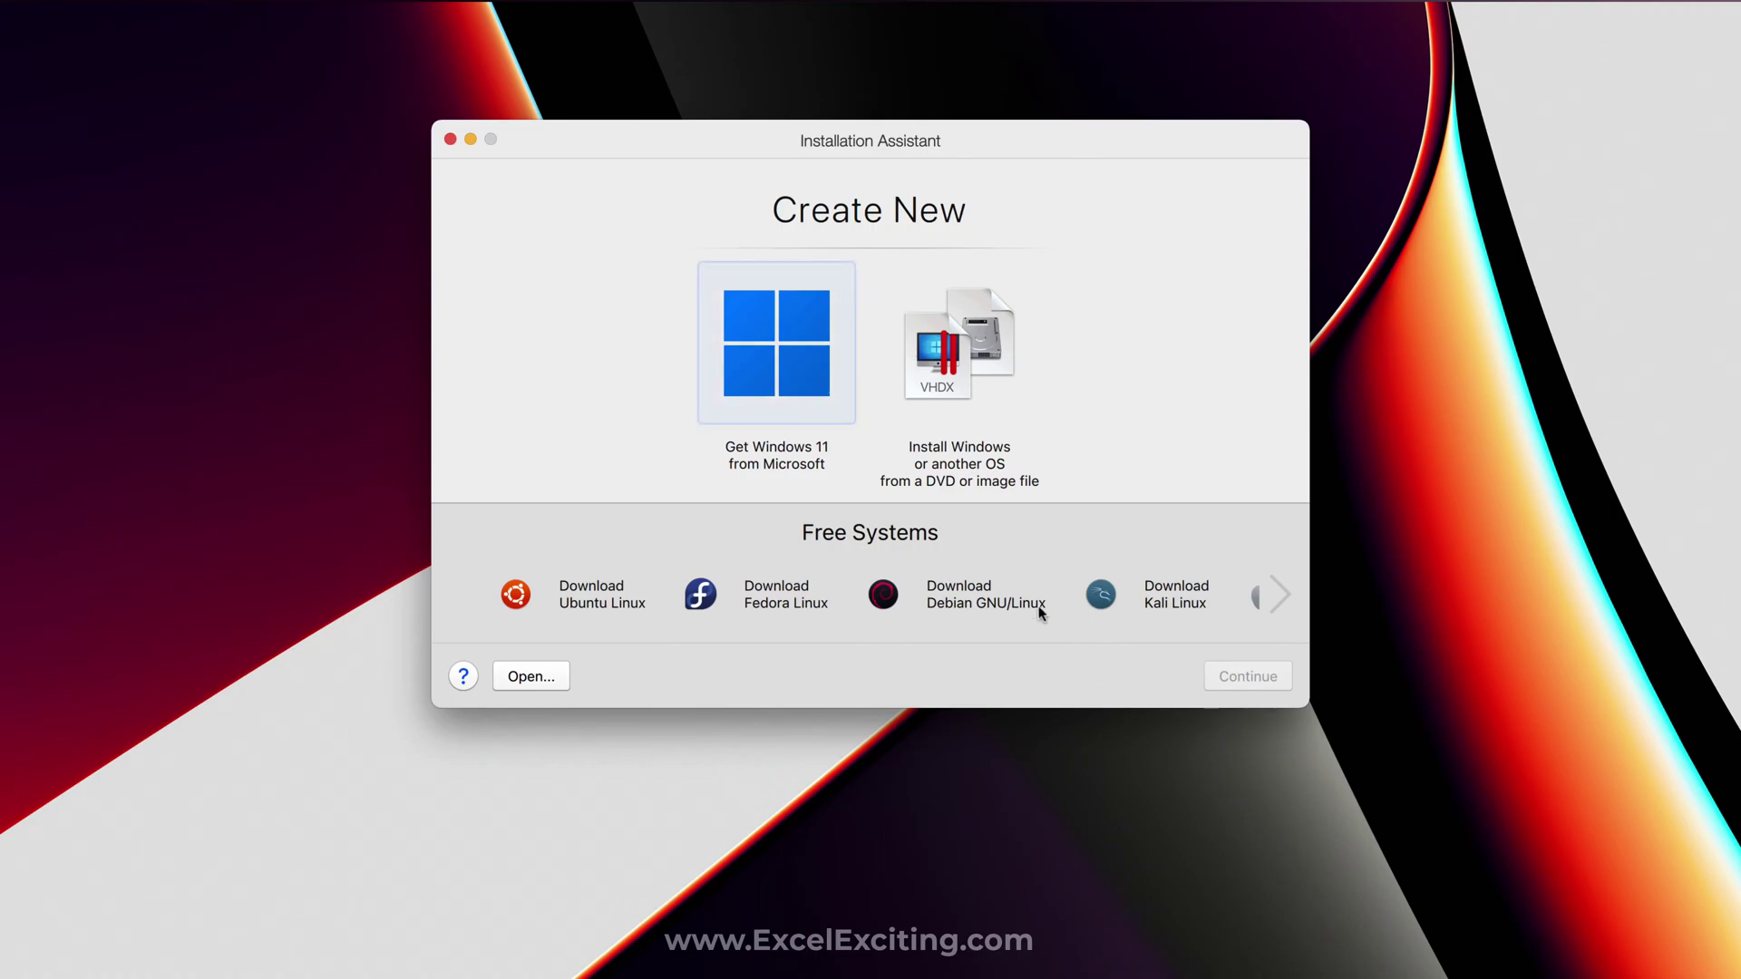
{"action": "left_click", "coordinate": [805, 375]}
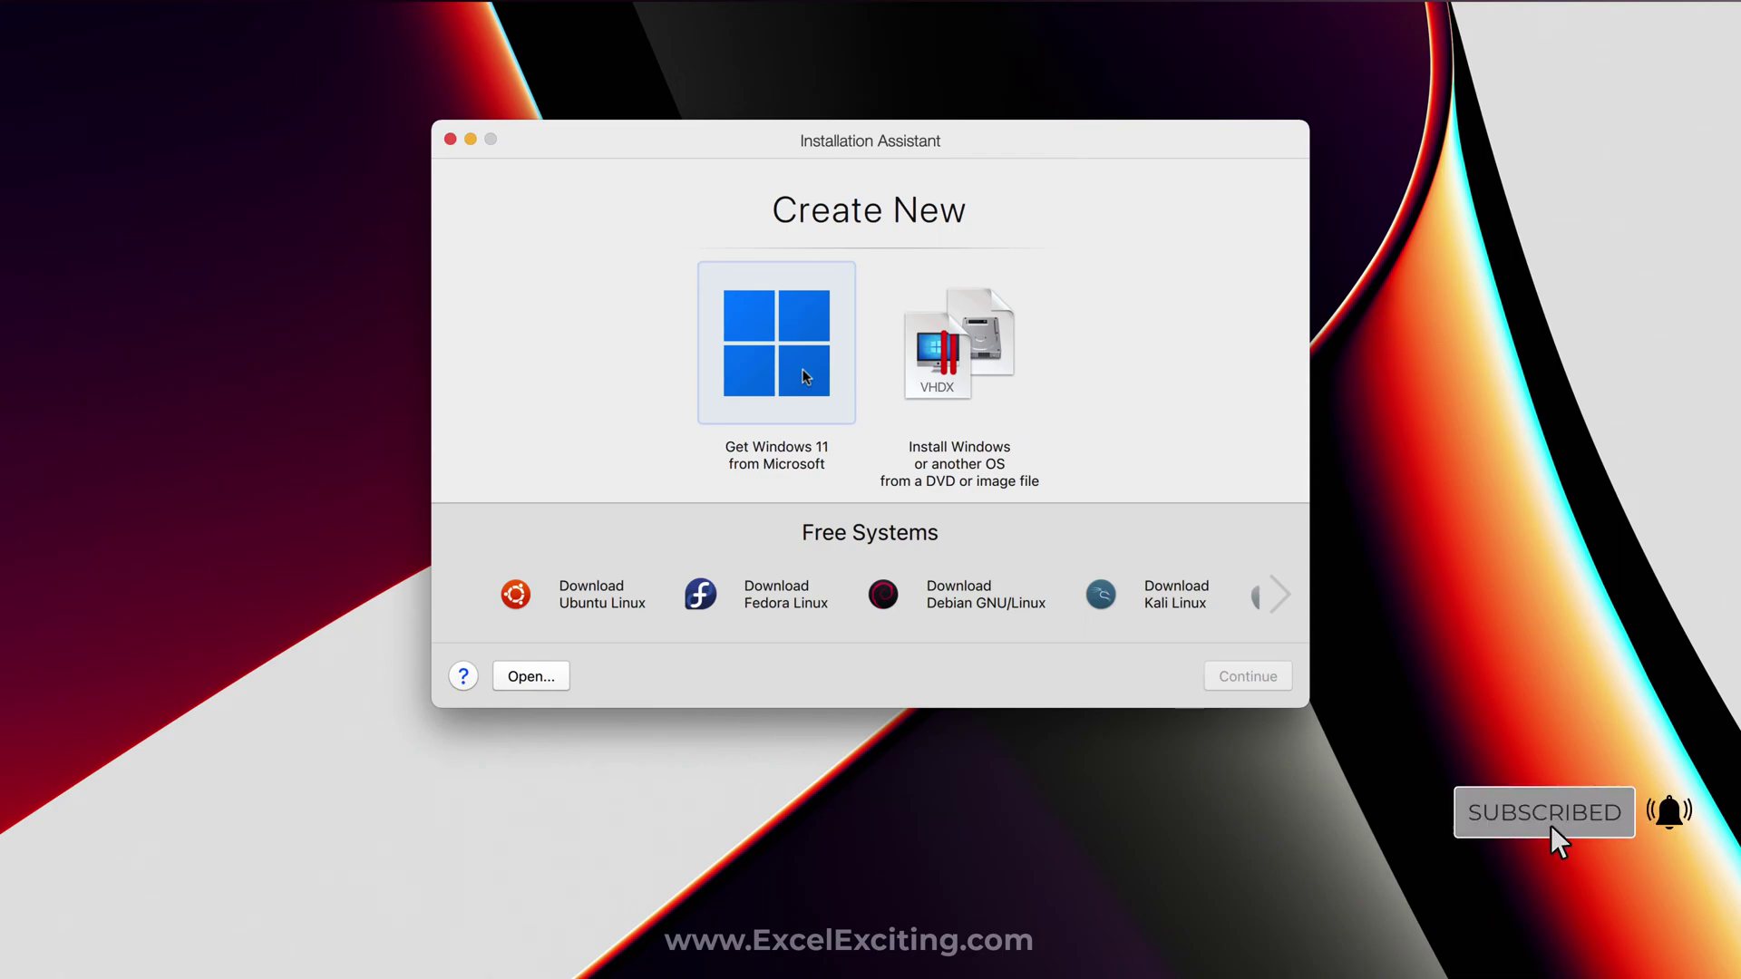
{"action": "key", "text": "Right"}
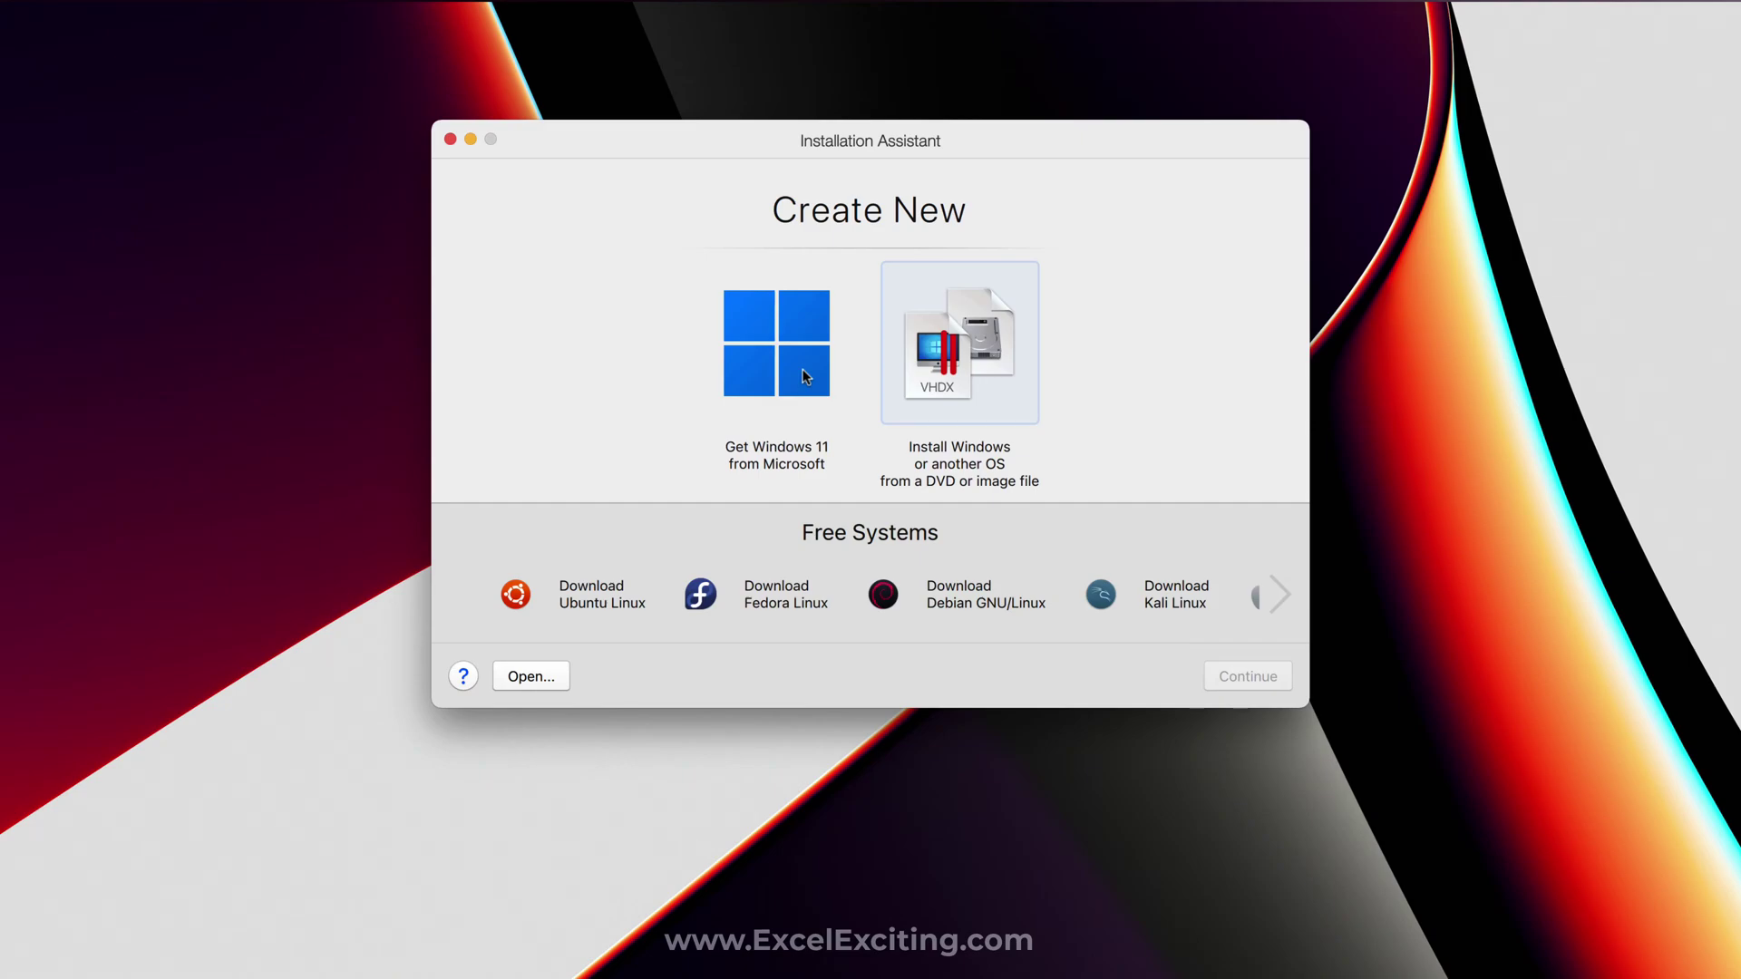
{"action": "left_click", "coordinate": [818, 392]}
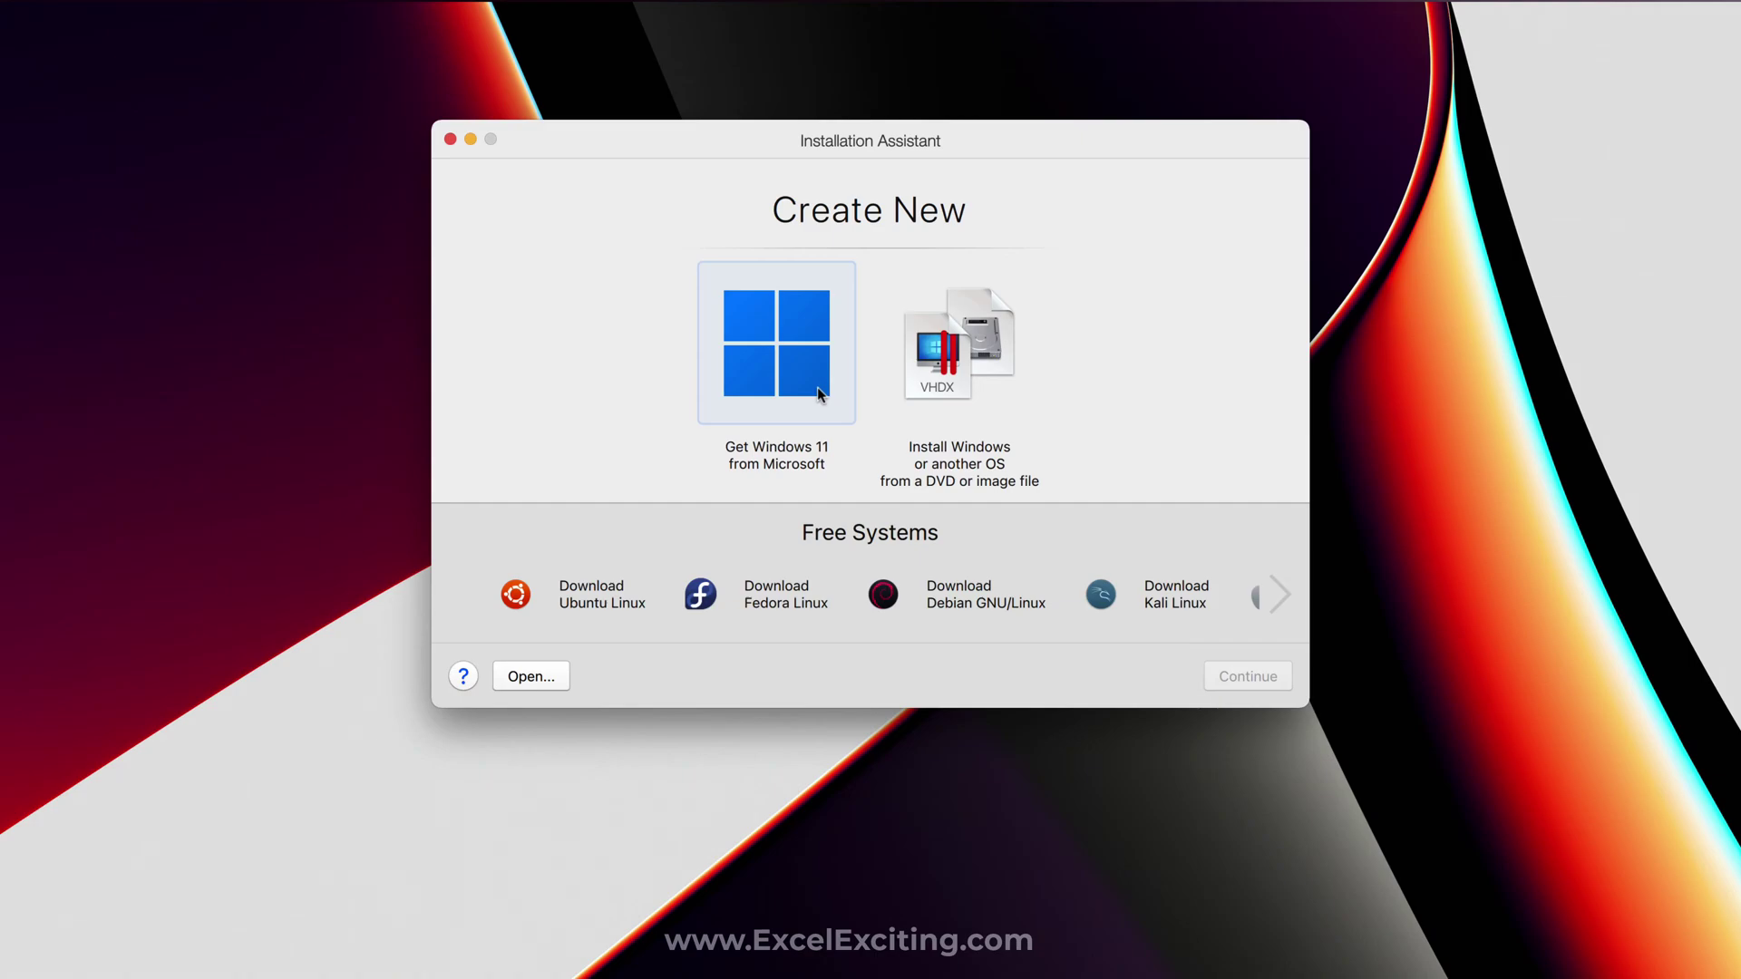
{"action": "left_click", "coordinate": [988, 393]}
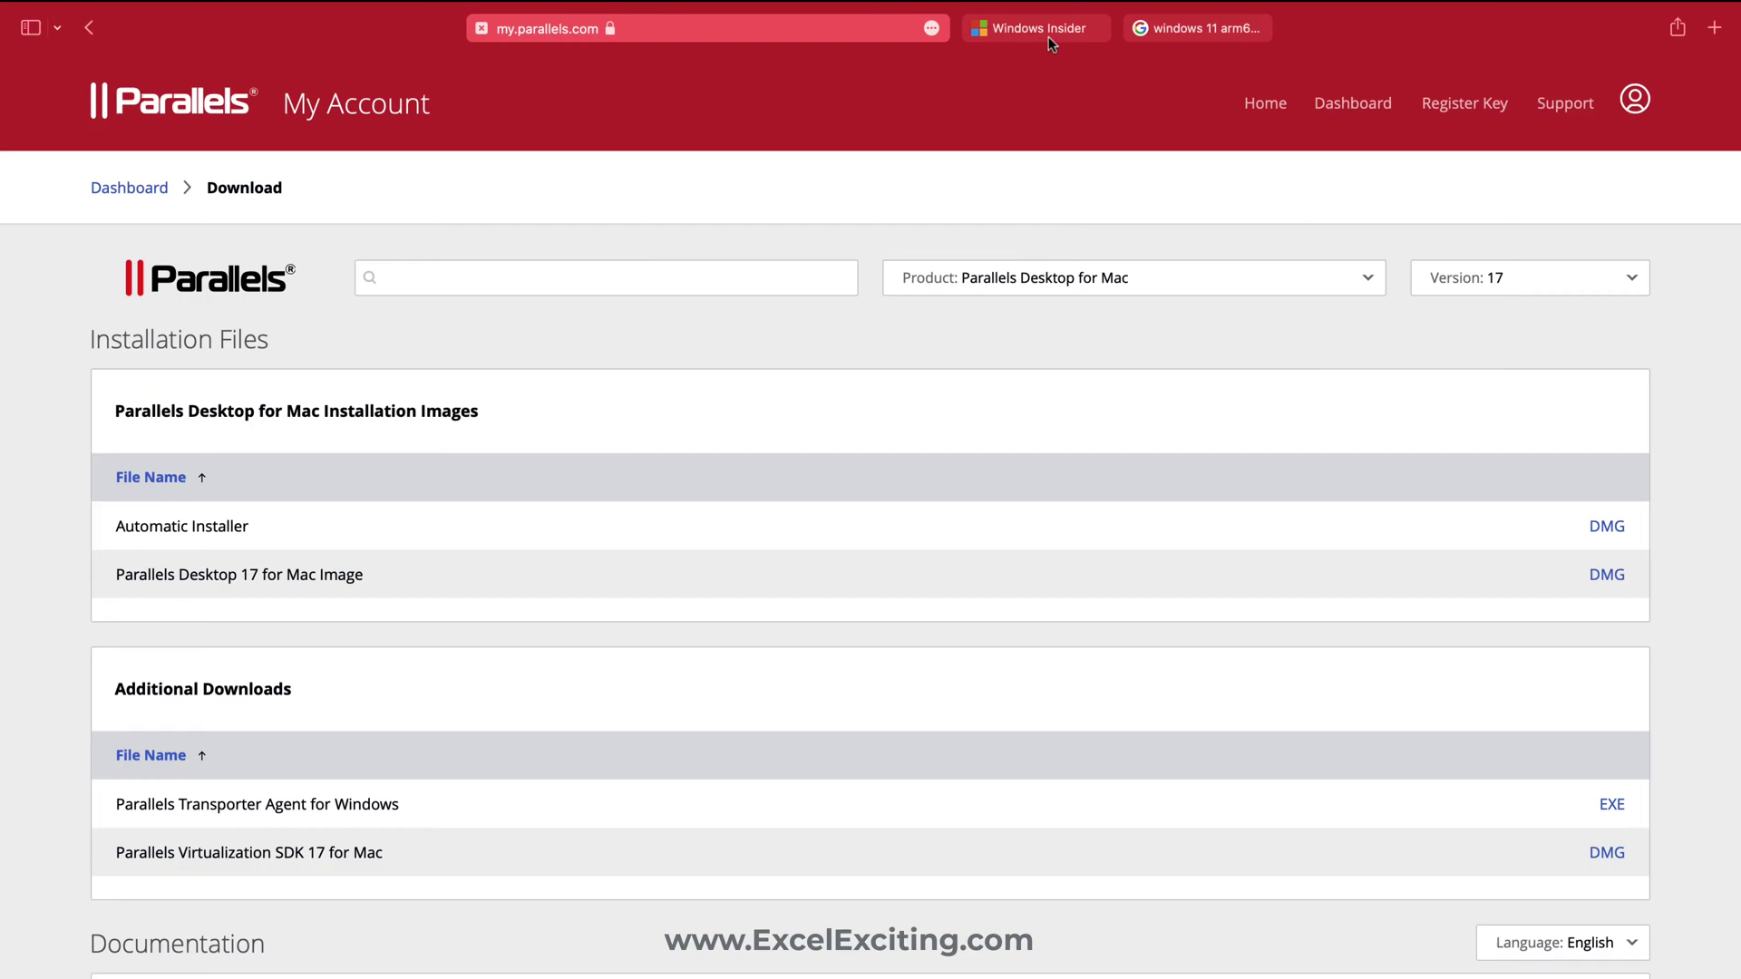
On the Windows Insider page, sign in with the saved Microsoft account e-mail and password
{"action": "left_click", "coordinate": [1040, 34]}
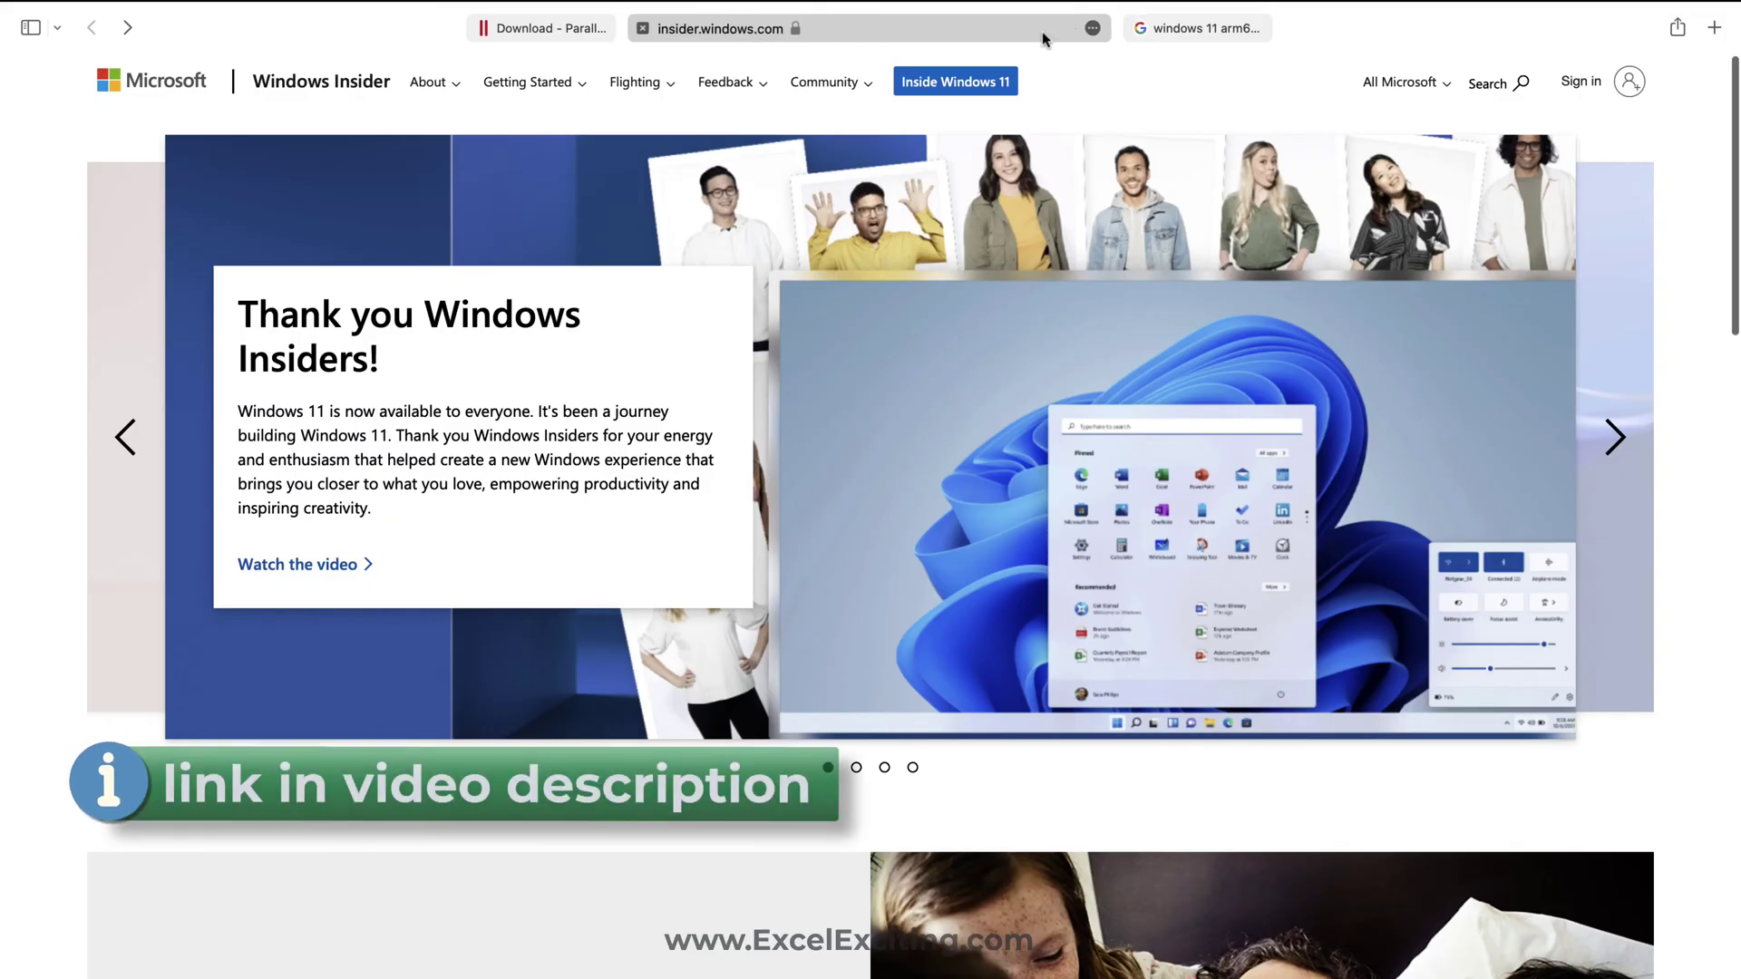
{"action": "scroll", "coordinate": [871, 508], "scroll_direction": "down", "scroll_amount": 2}
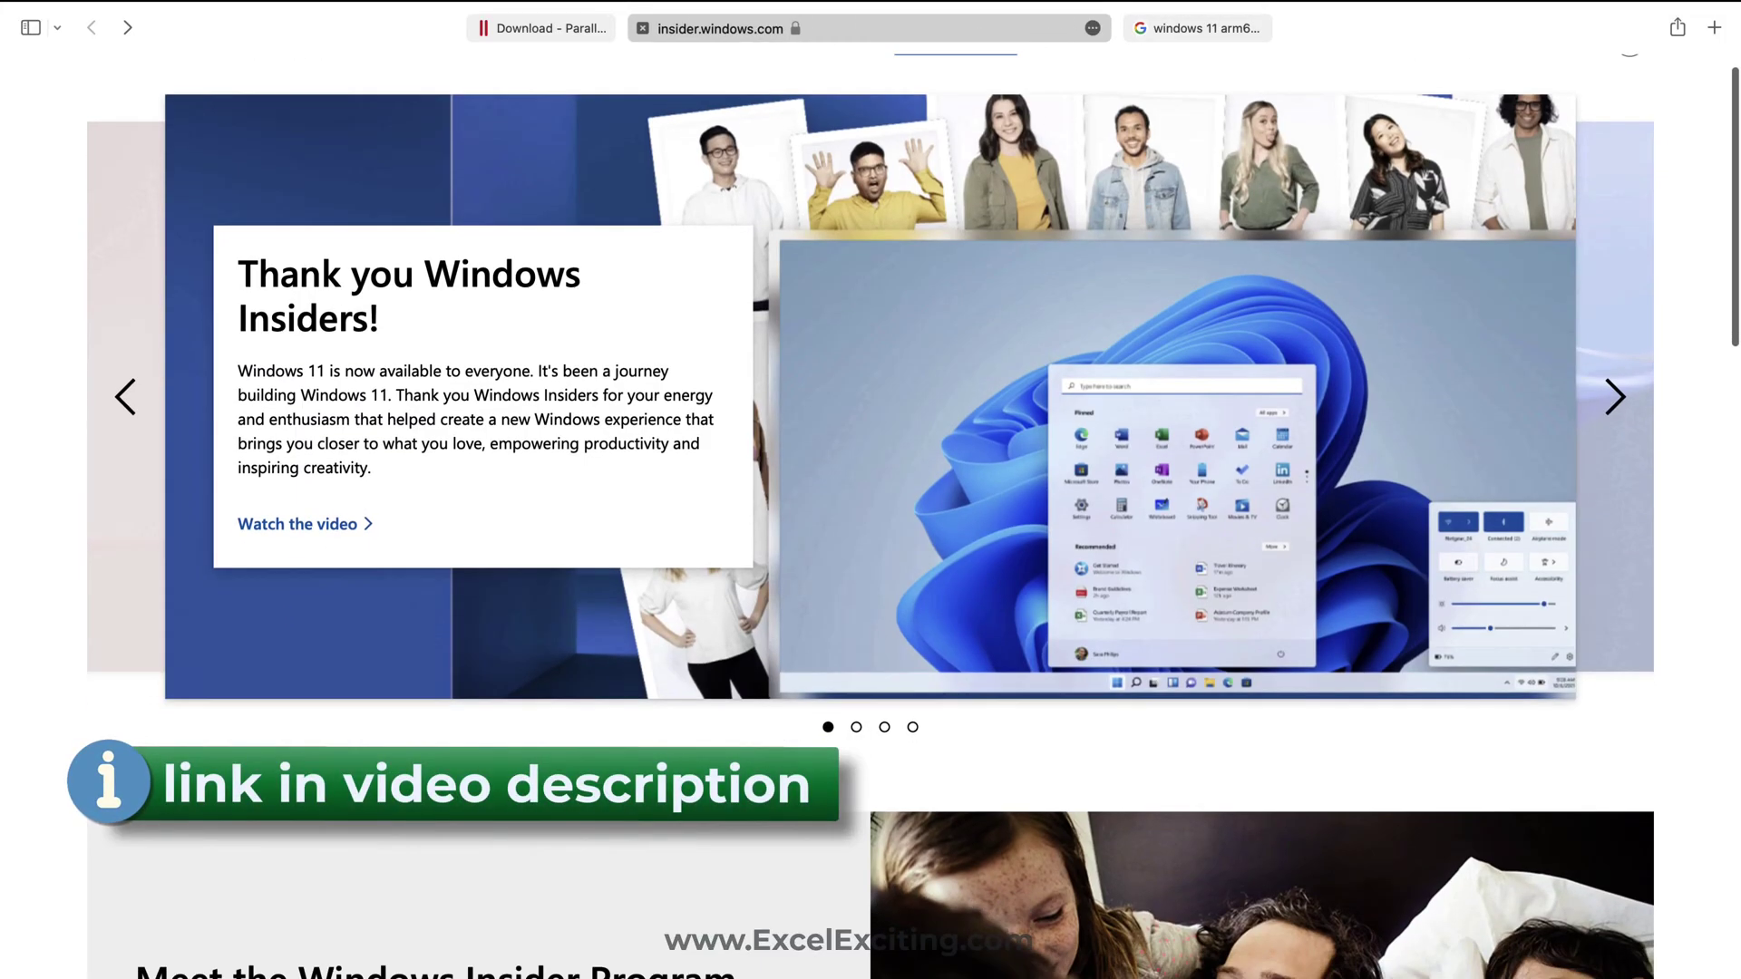
{"action": "scroll", "coordinate": [207, 539], "scroll_direction": "down", "scroll_amount": 10}
{"action": "scroll", "coordinate": [208, 538], "scroll_direction": "up", "scroll_amount": 4}
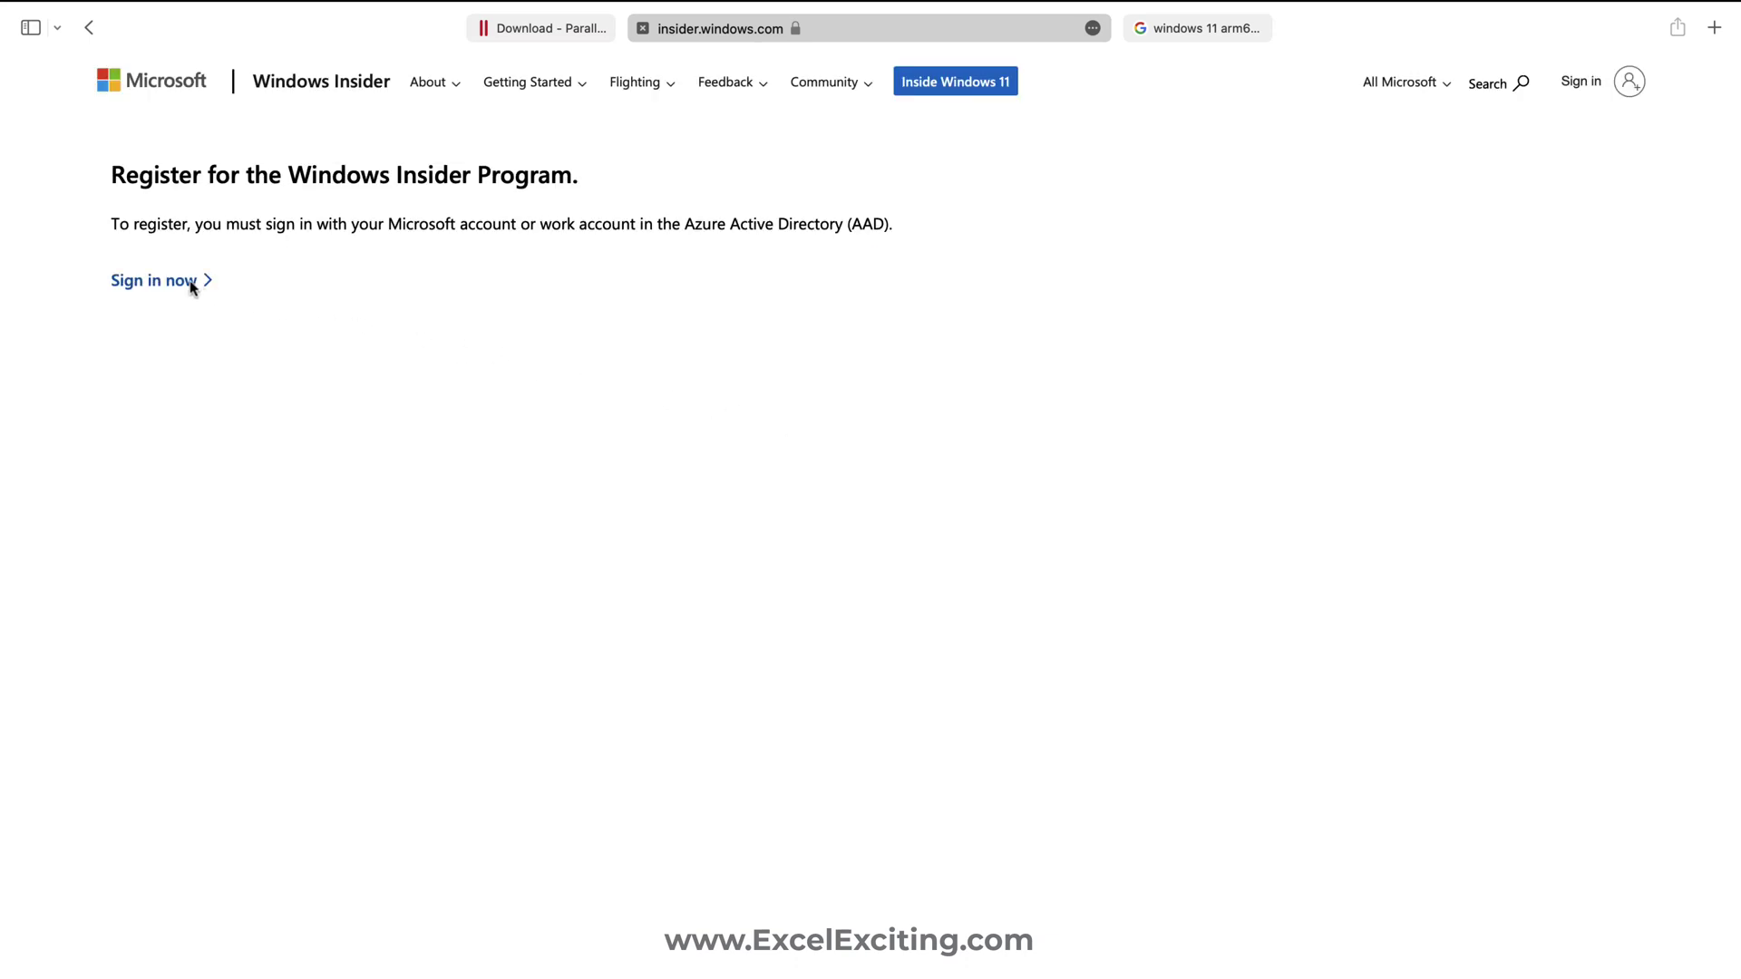
{"action": "left_click", "coordinate": [193, 289]}
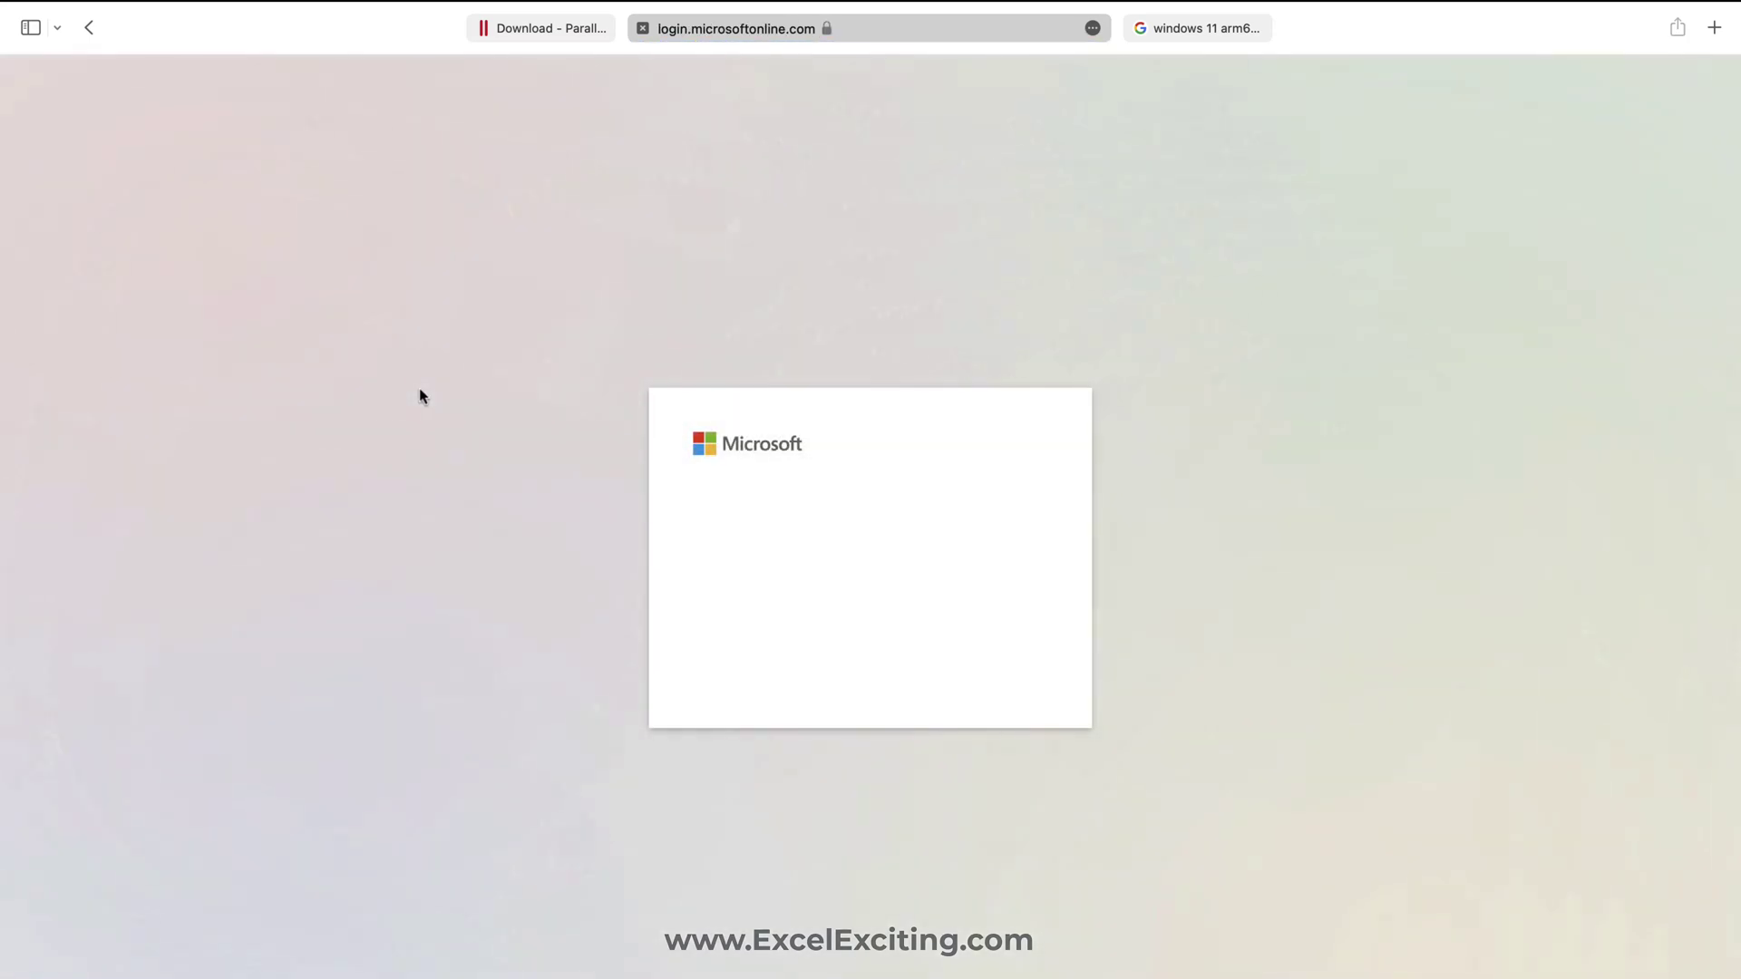
{"action": "type", "text": "far"}
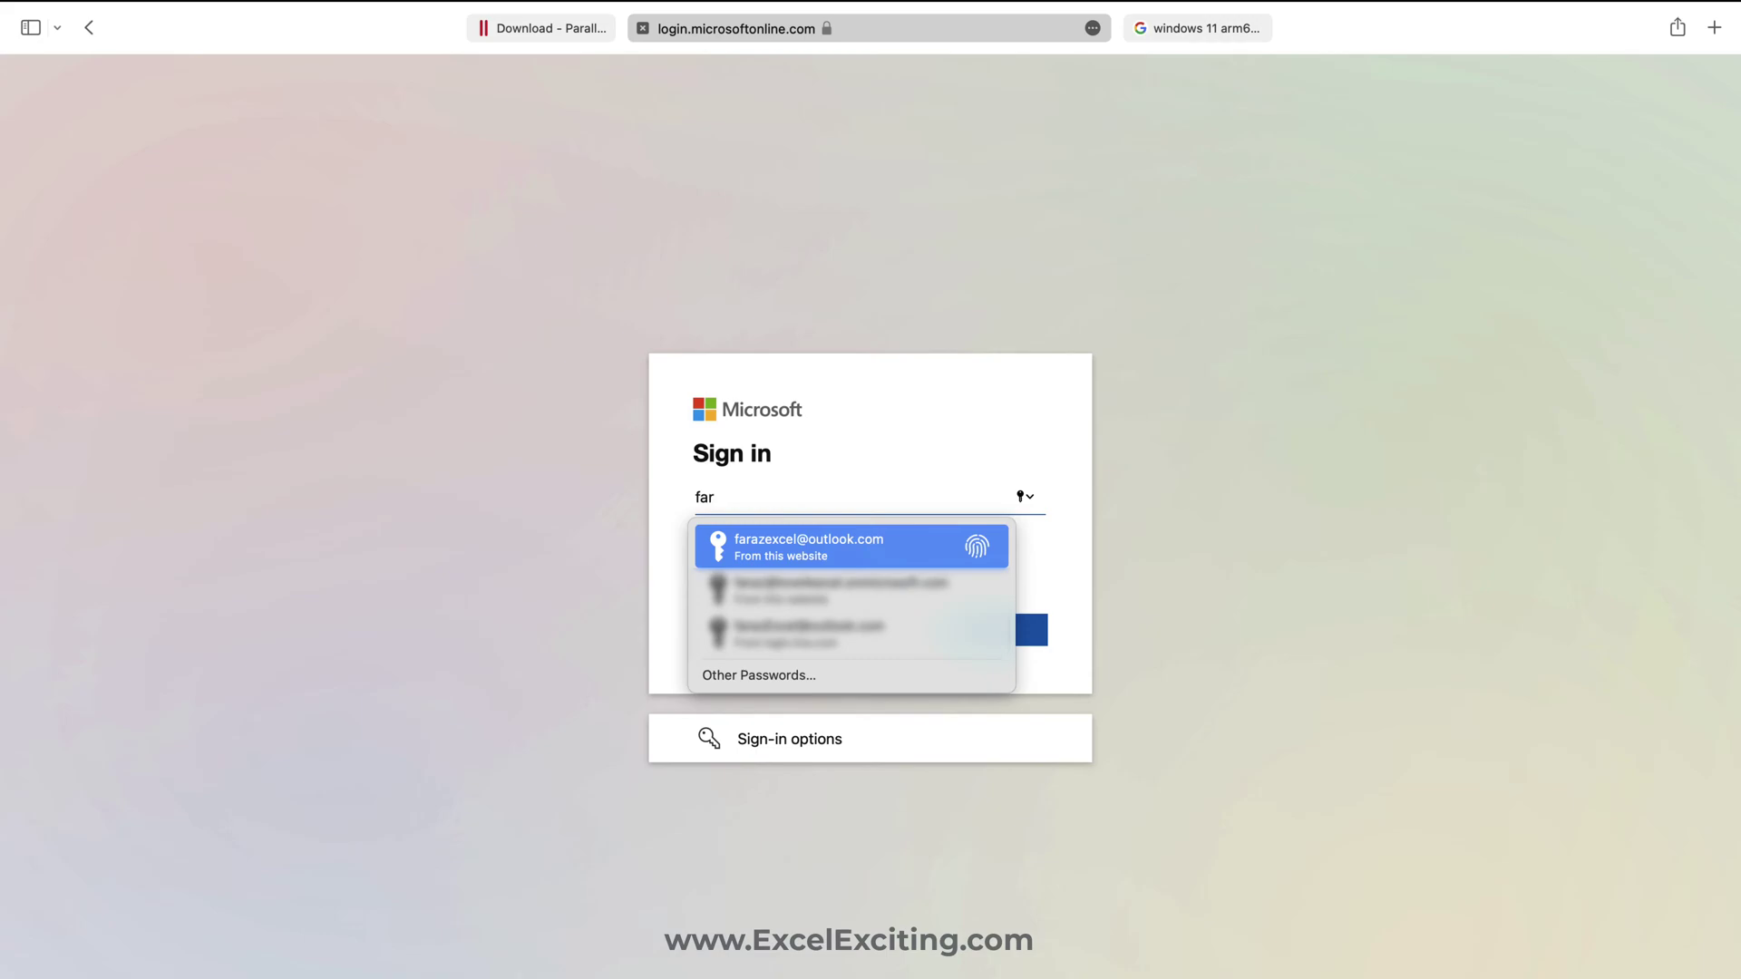
{"action": "key", "text": "Return"}
{"action": "key", "text": "Return"}
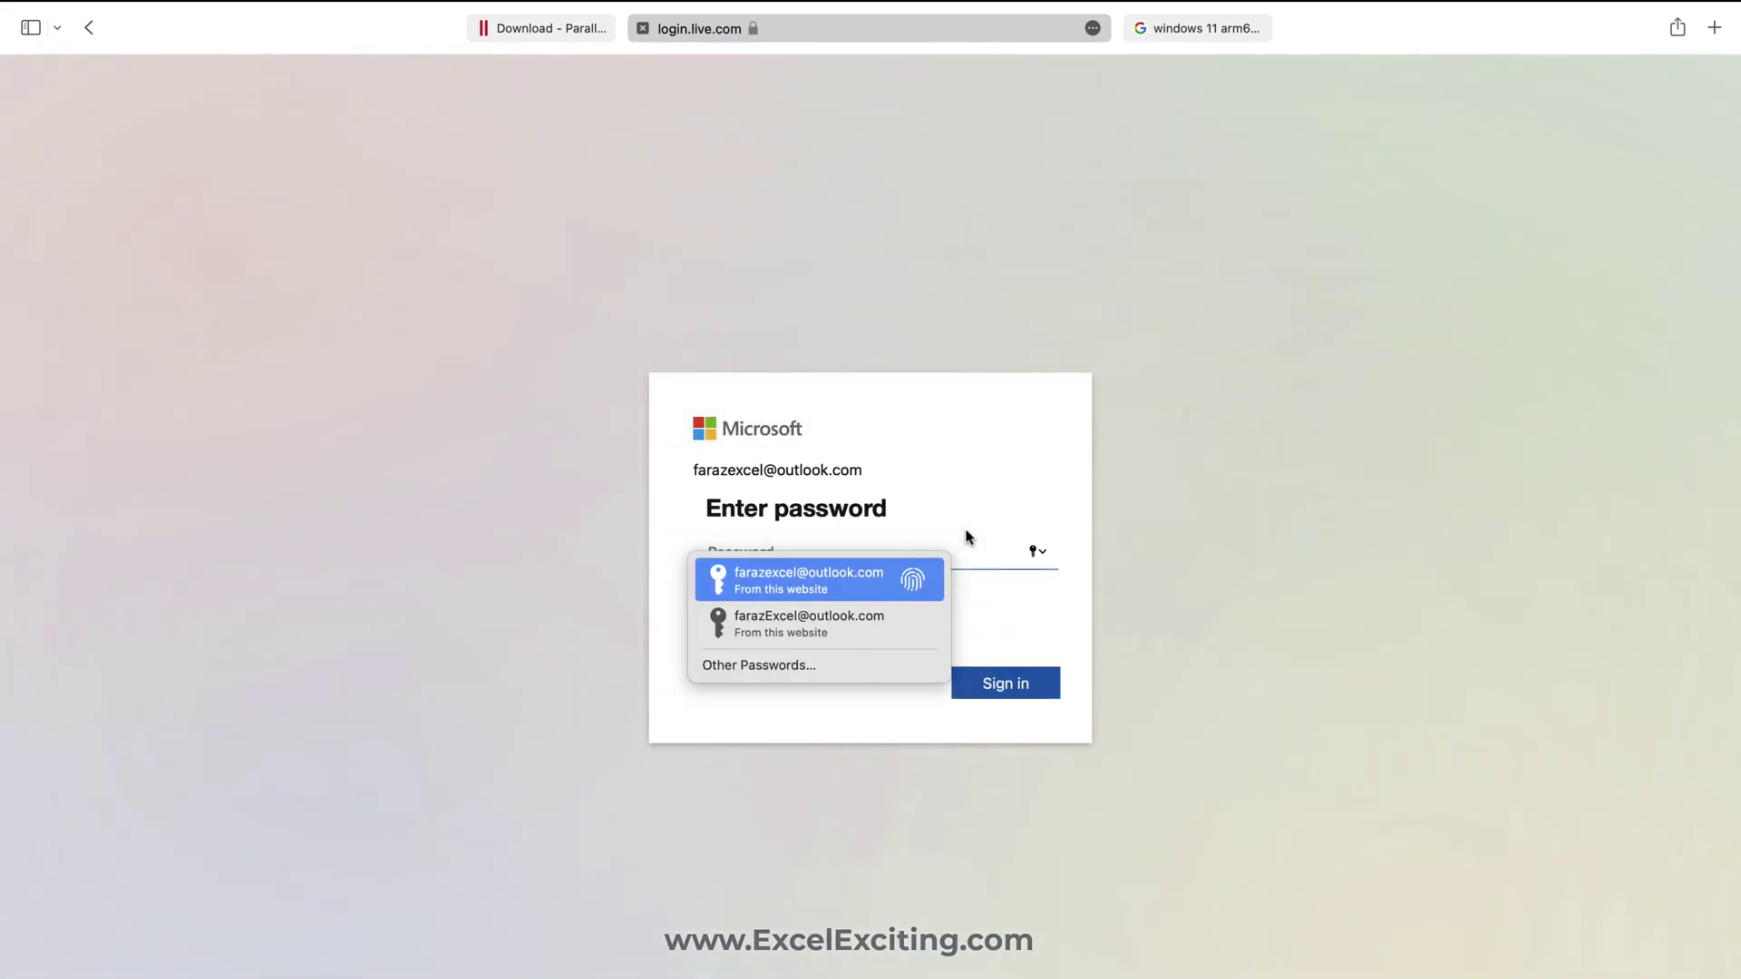
{"action": "key", "text": "Return"}
{"action": "left_click", "coordinate": [1013, 683]}
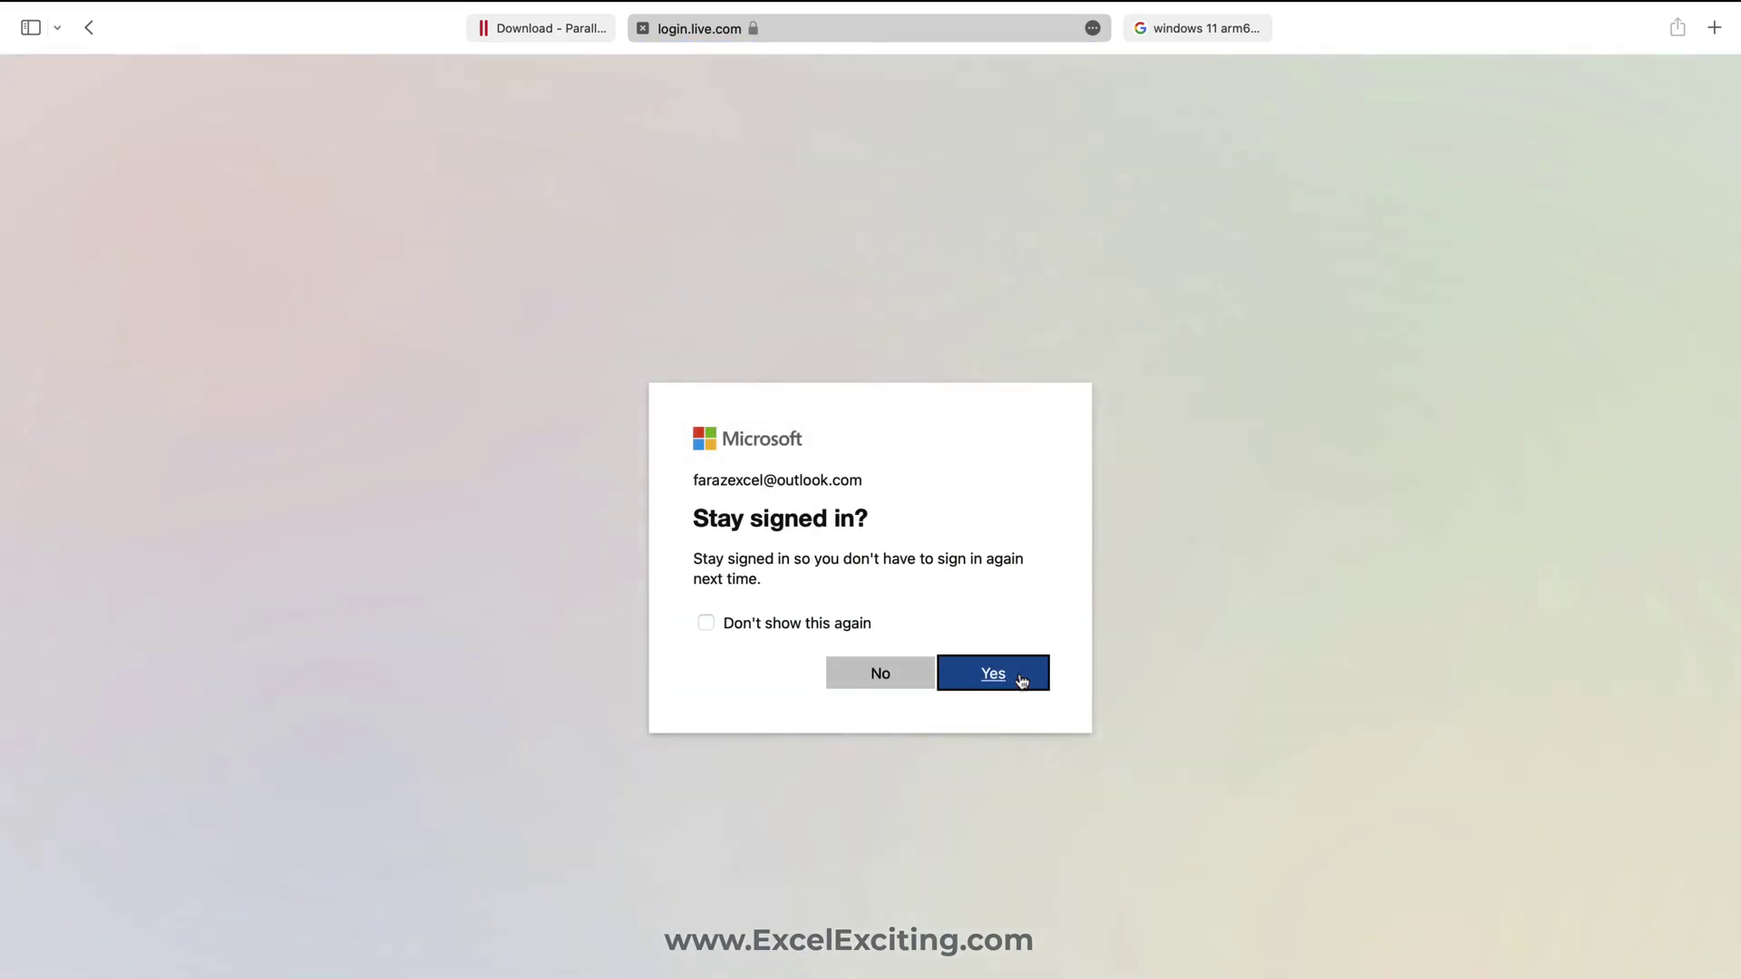
Stay signed in, review the Register and Flight steps, then go to the 'windows 11 arm64 download' results
{"action": "left_click", "coordinate": [1022, 681]}
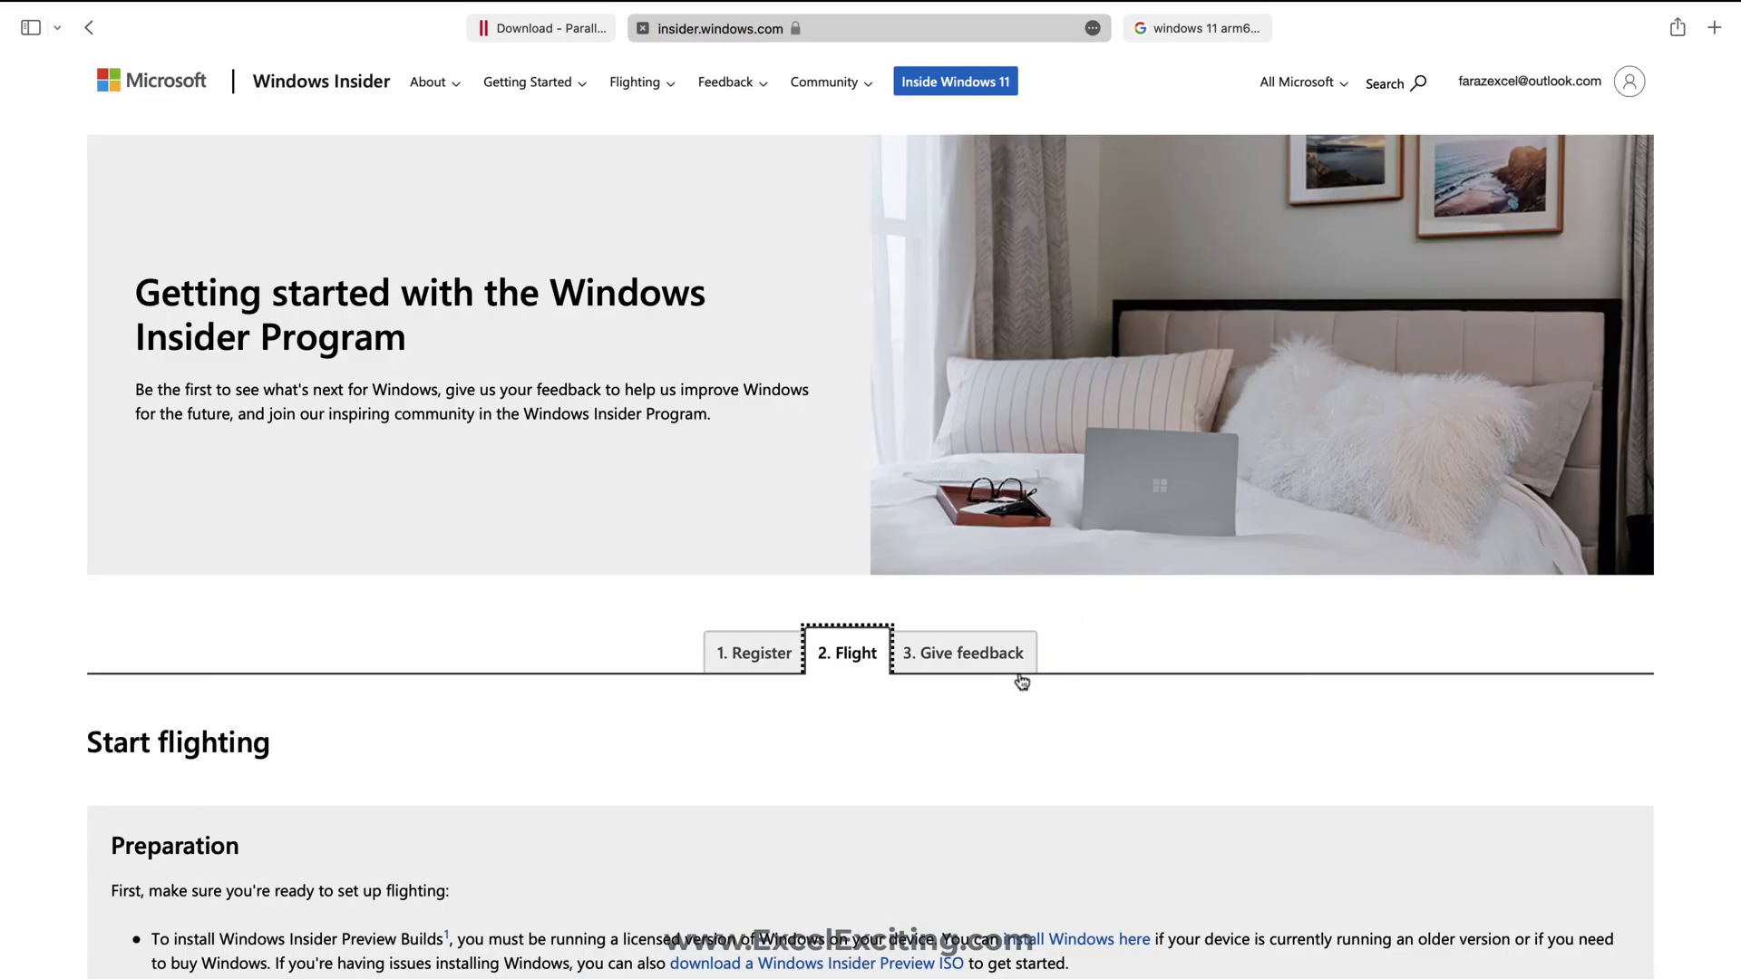
{"action": "left_click", "coordinate": [726, 653]}
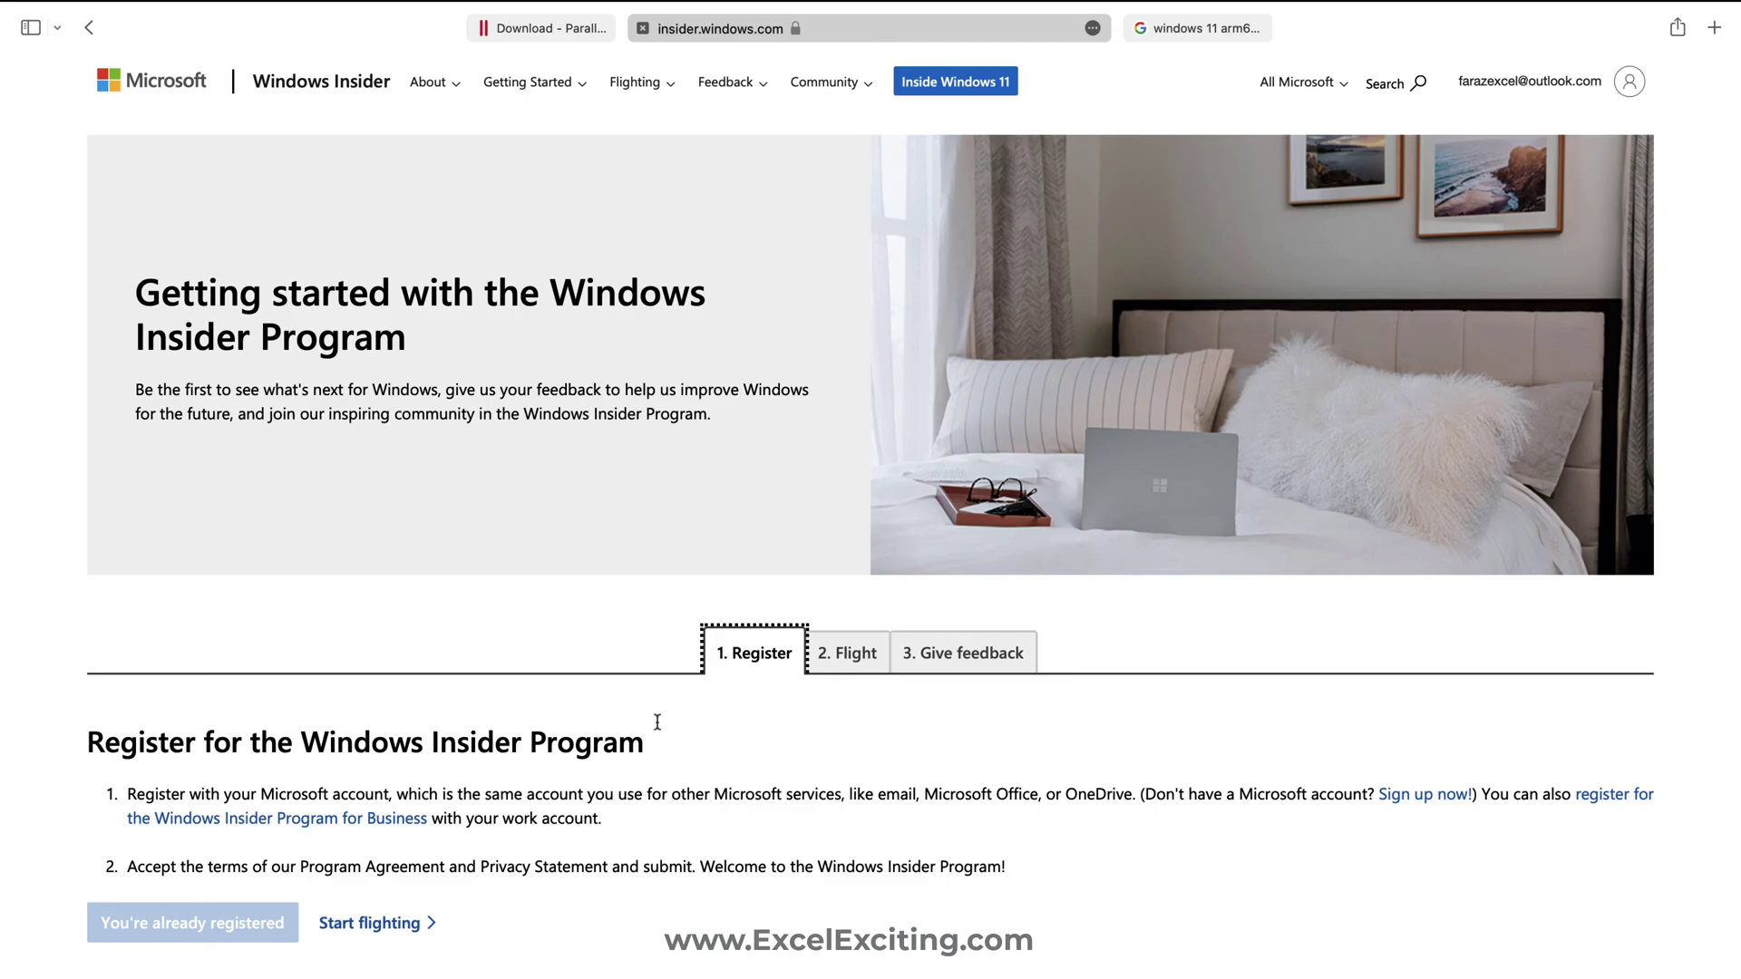
{"action": "left_click", "coordinate": [845, 671]}
{"action": "scroll", "coordinate": [844, 674], "scroll_direction": "down", "scroll_amount": 3}
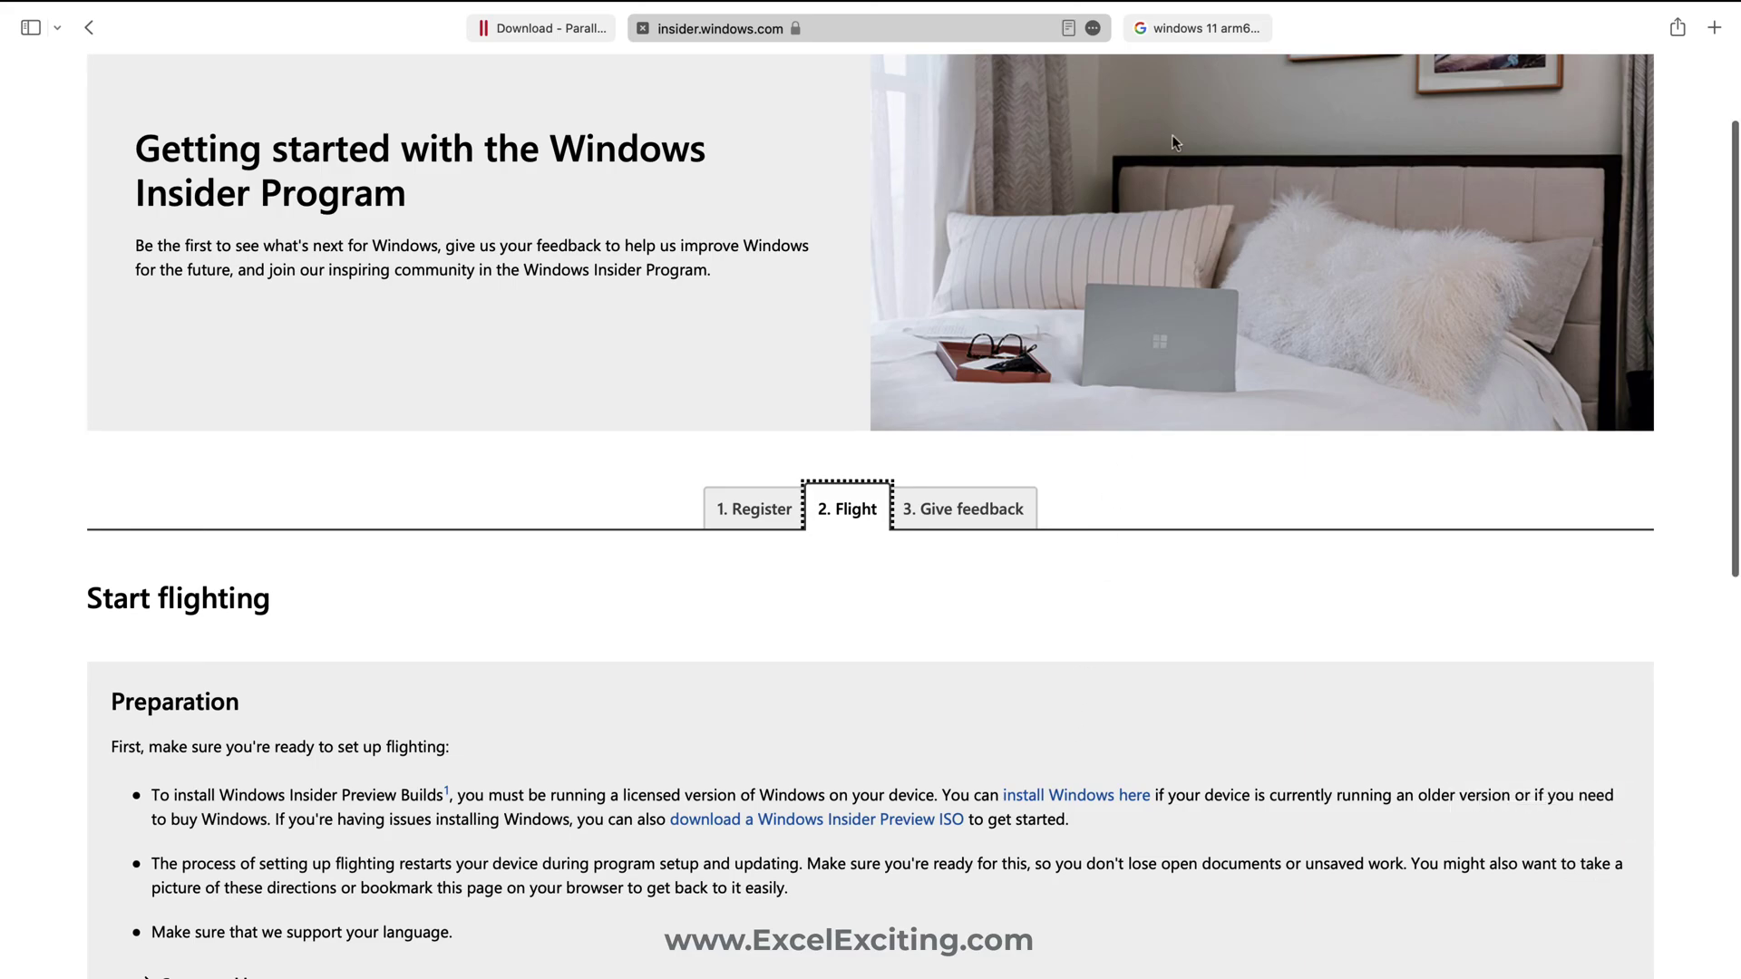
{"action": "left_click", "coordinate": [1215, 29]}
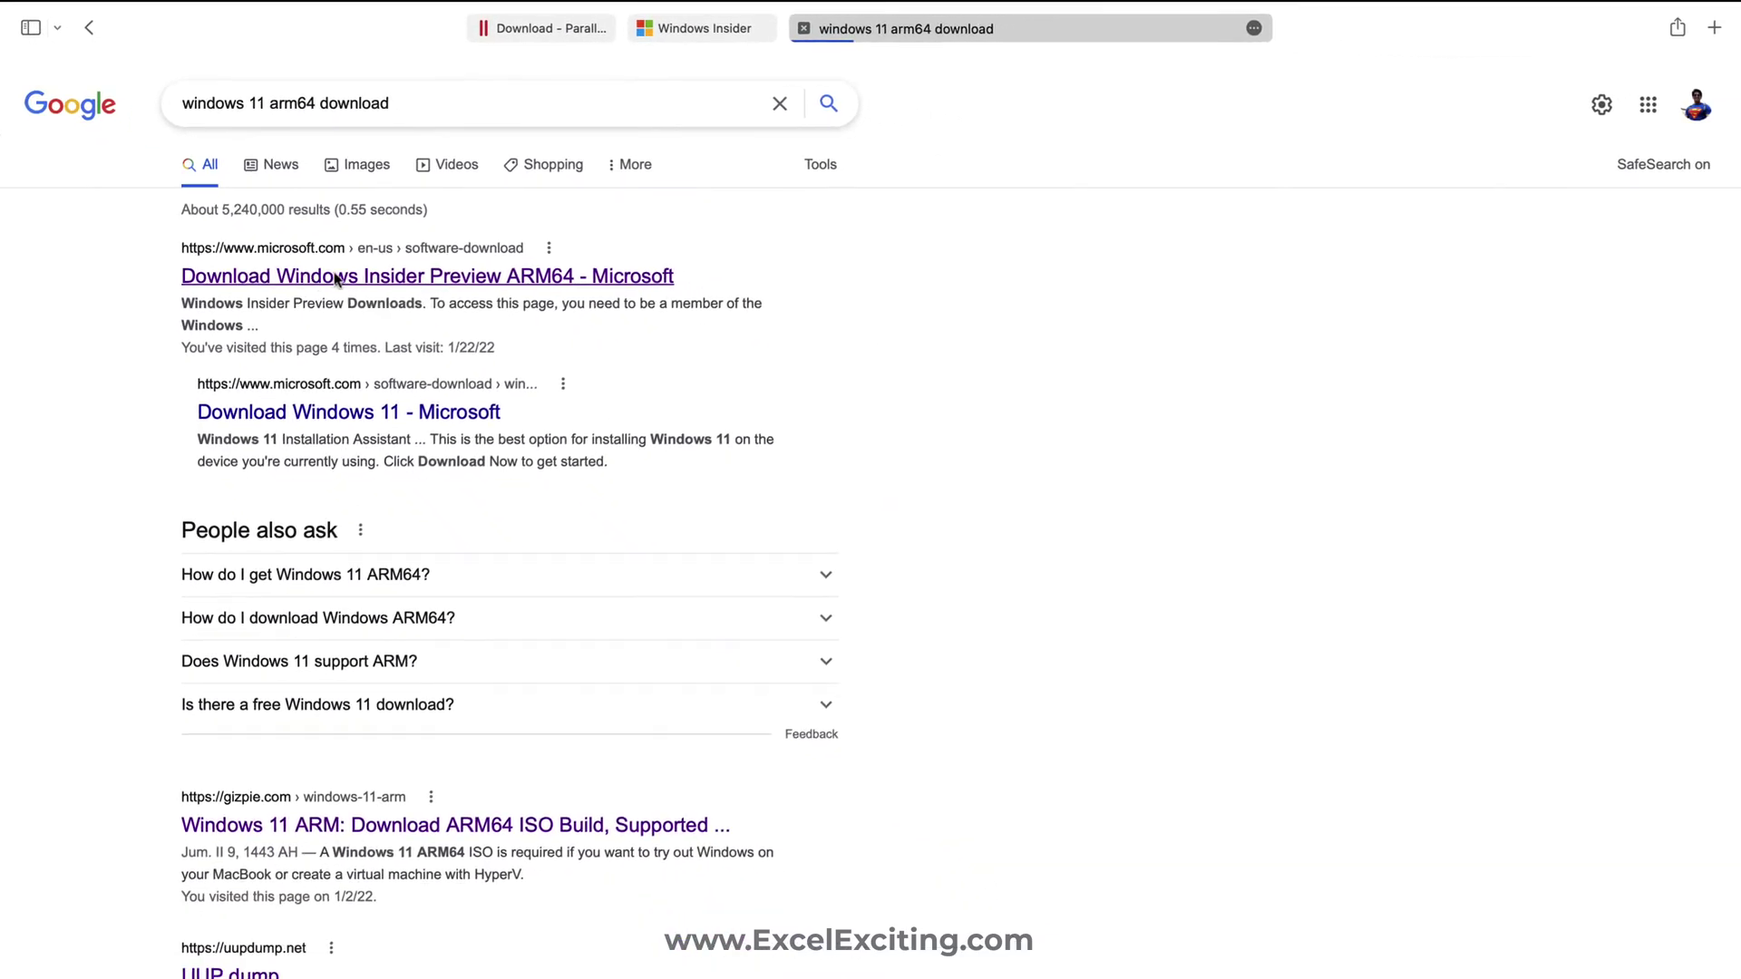
Open the 'Download Windows Insider Preview ARM64 - Microsoft' result and start signing in there
{"action": "left_click", "coordinate": [337, 279]}
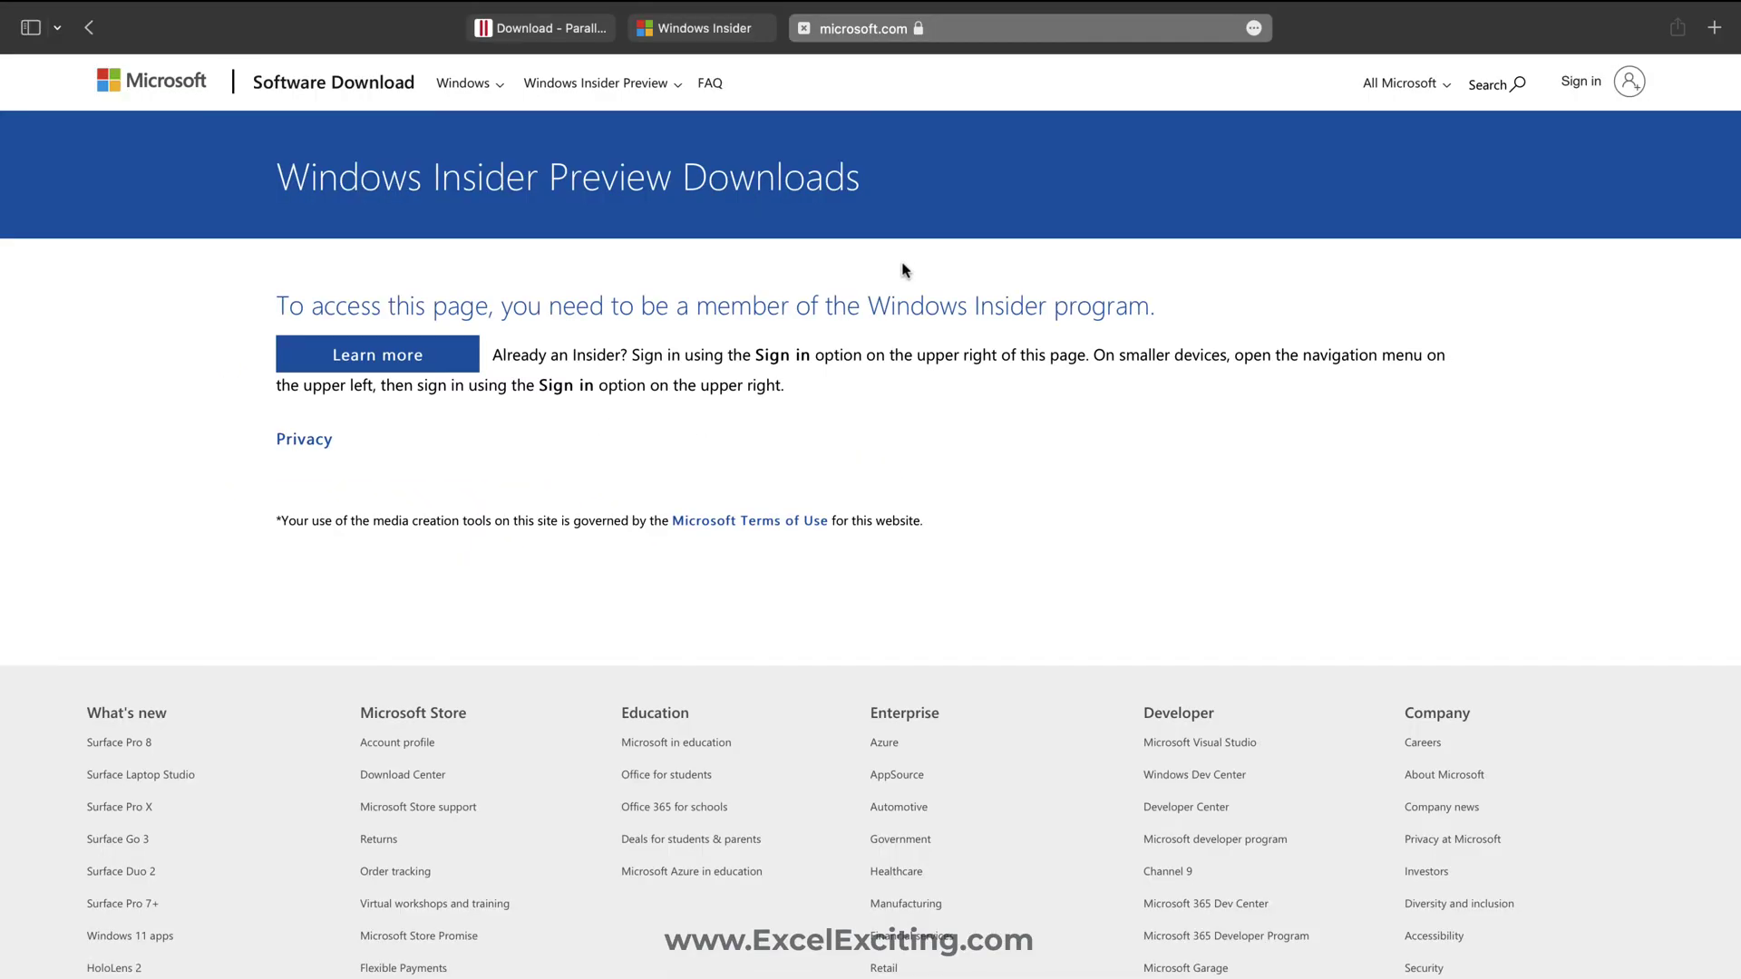
{"action": "left_click", "coordinate": [1591, 93]}
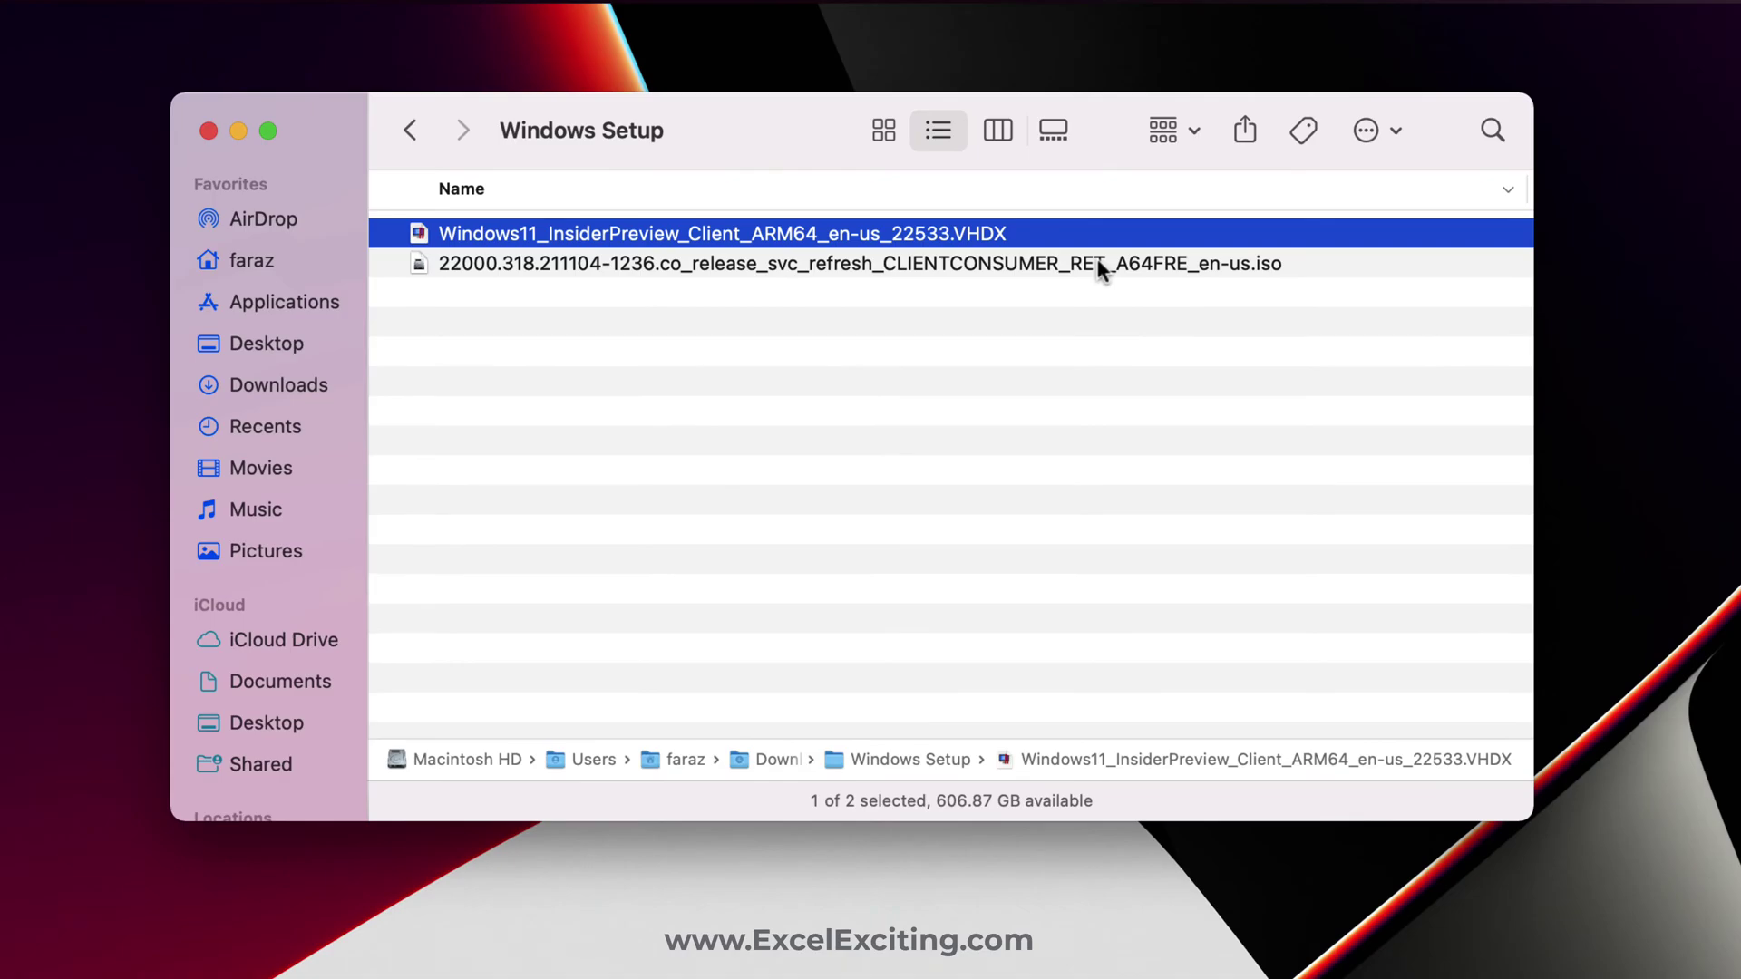
Compare the Windows 11 Insider Preview ARM64 VHDX and the .iso in the Windows Setup folder
{"action": "left_click", "coordinate": [1096, 263]}
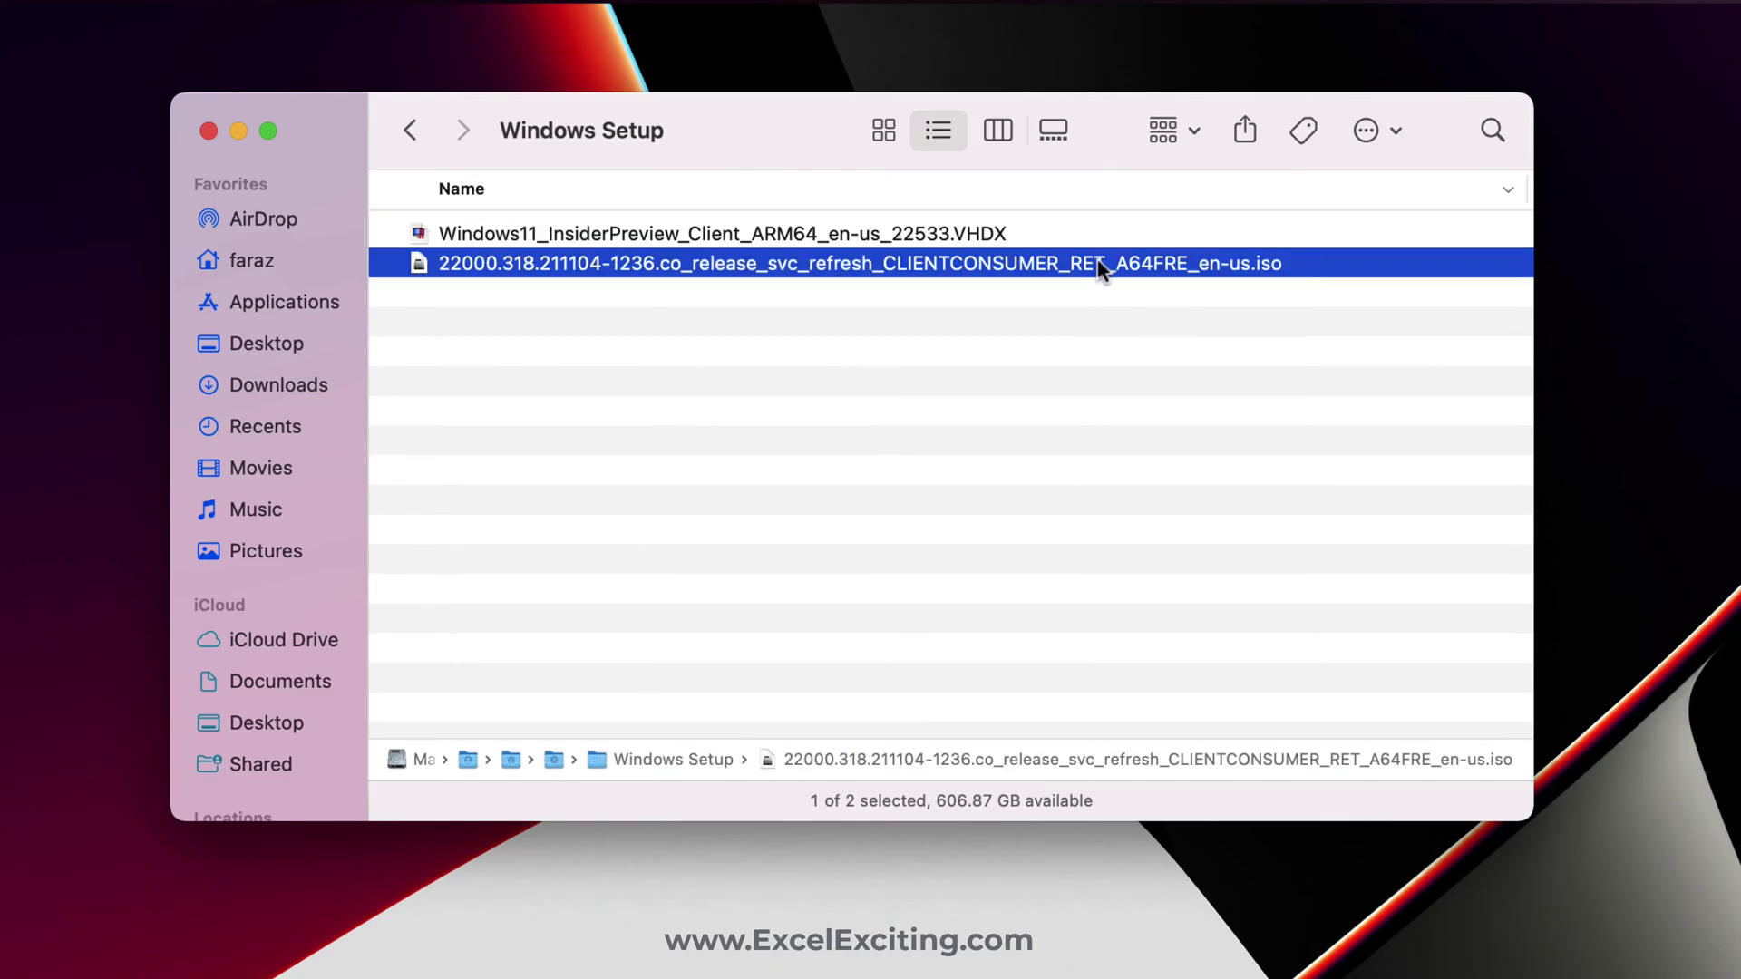
{"action": "left_click", "coordinate": [1163, 234]}
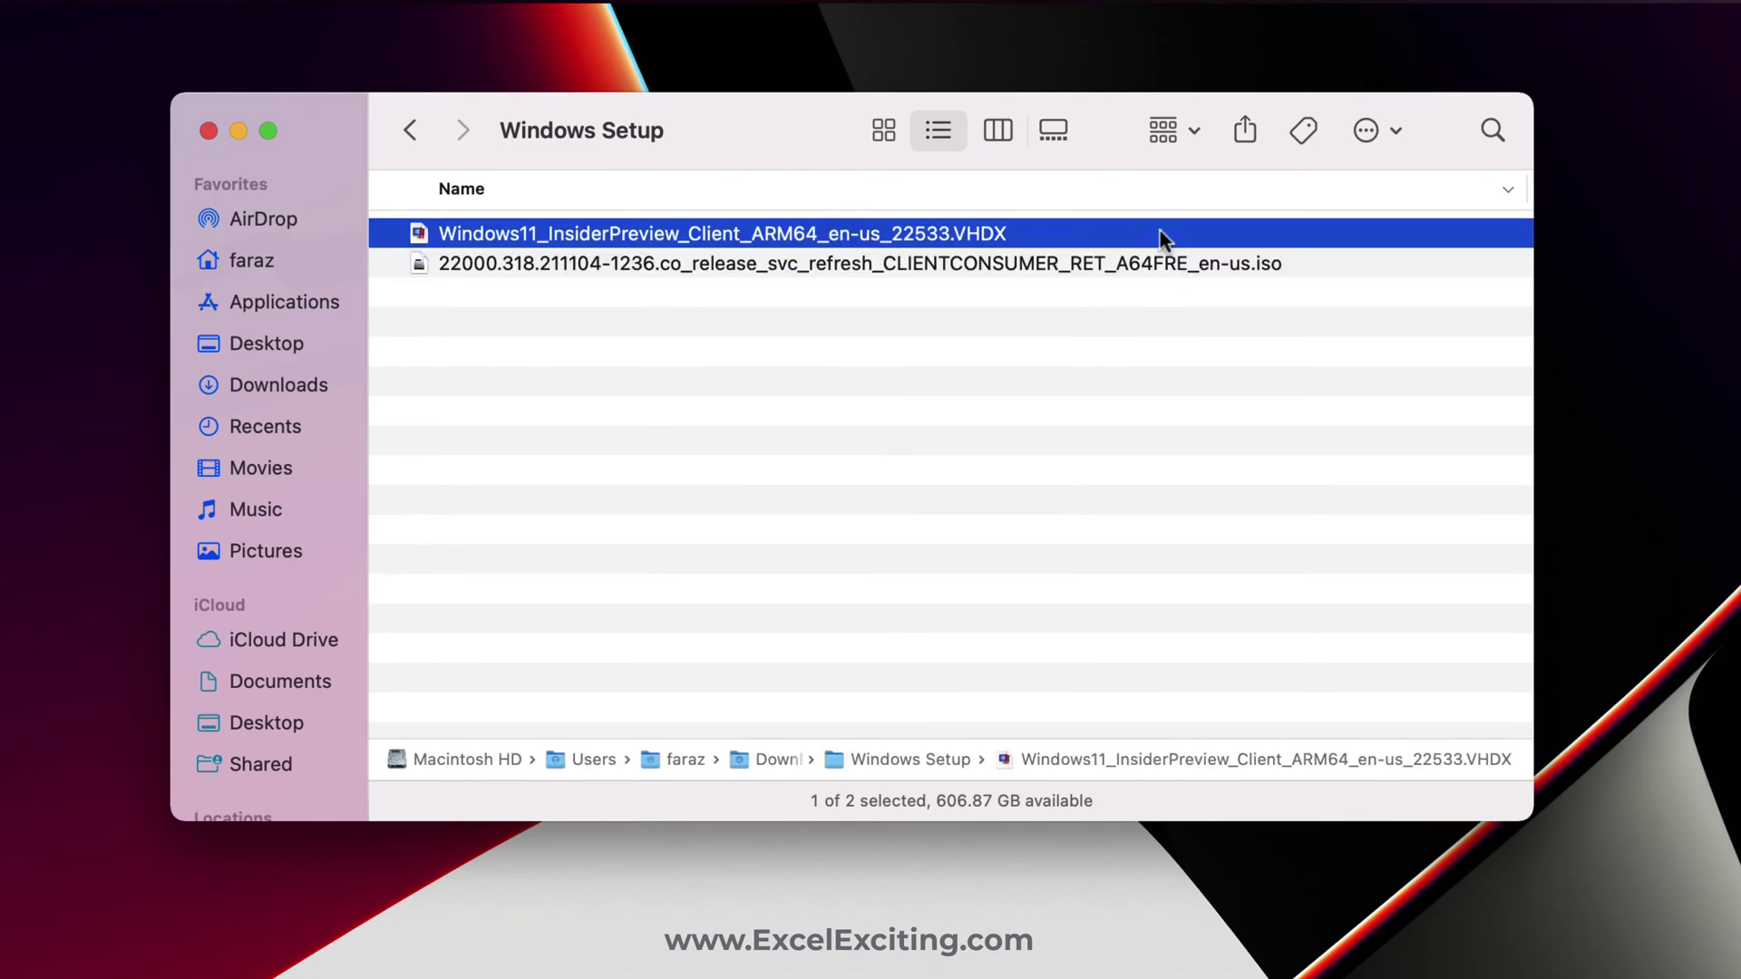
{"action": "left_click", "coordinate": [713, 272]}
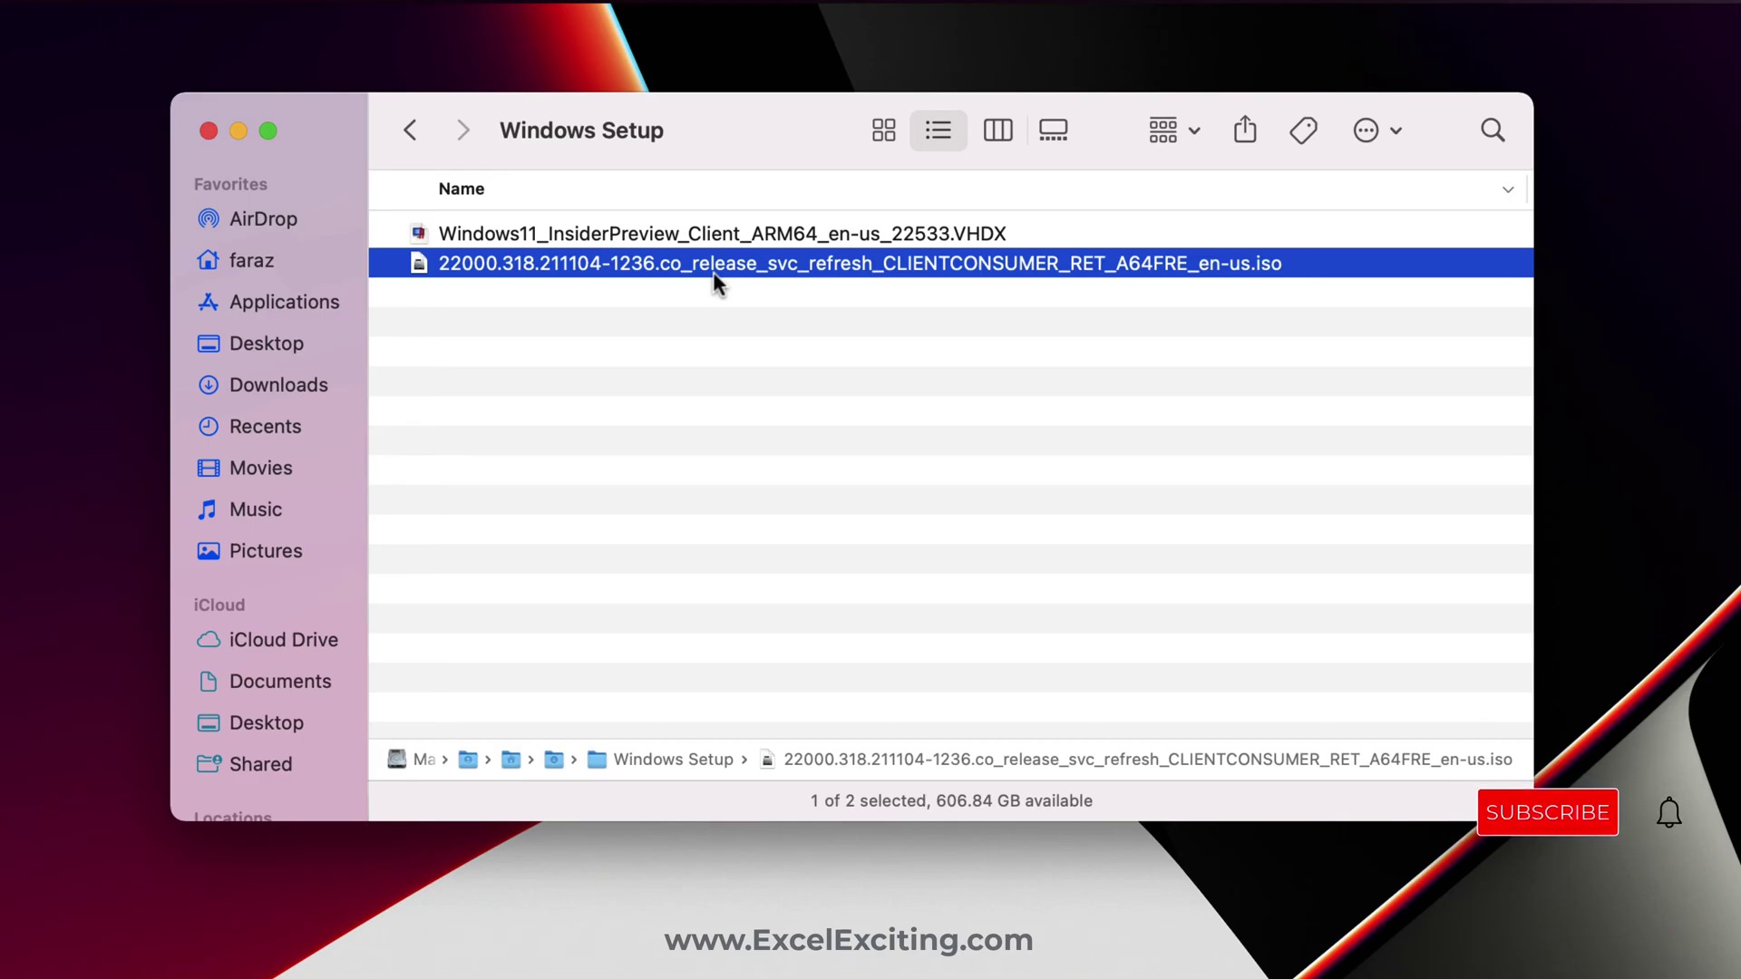
{"action": "left_click", "coordinate": [883, 241]}
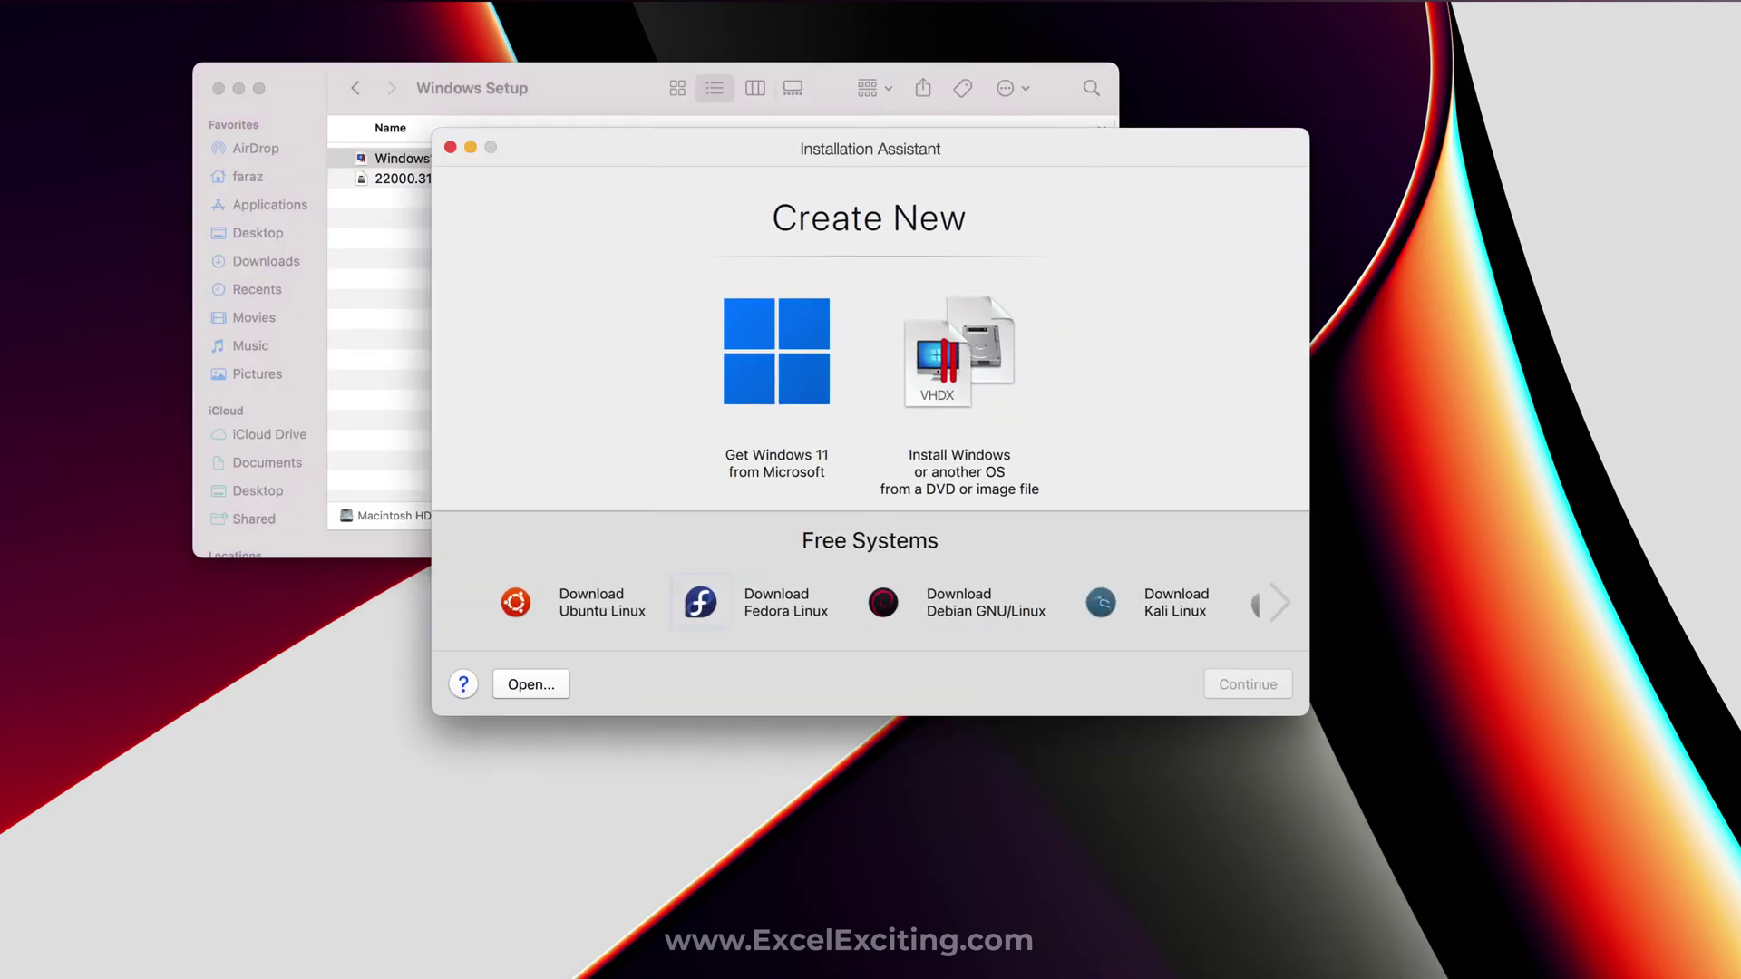
Use the Windows 11 Insider ARM64 VHDX from Downloads > Windows Setup as the installation image
{"action": "left_click", "coordinate": [947, 388]}
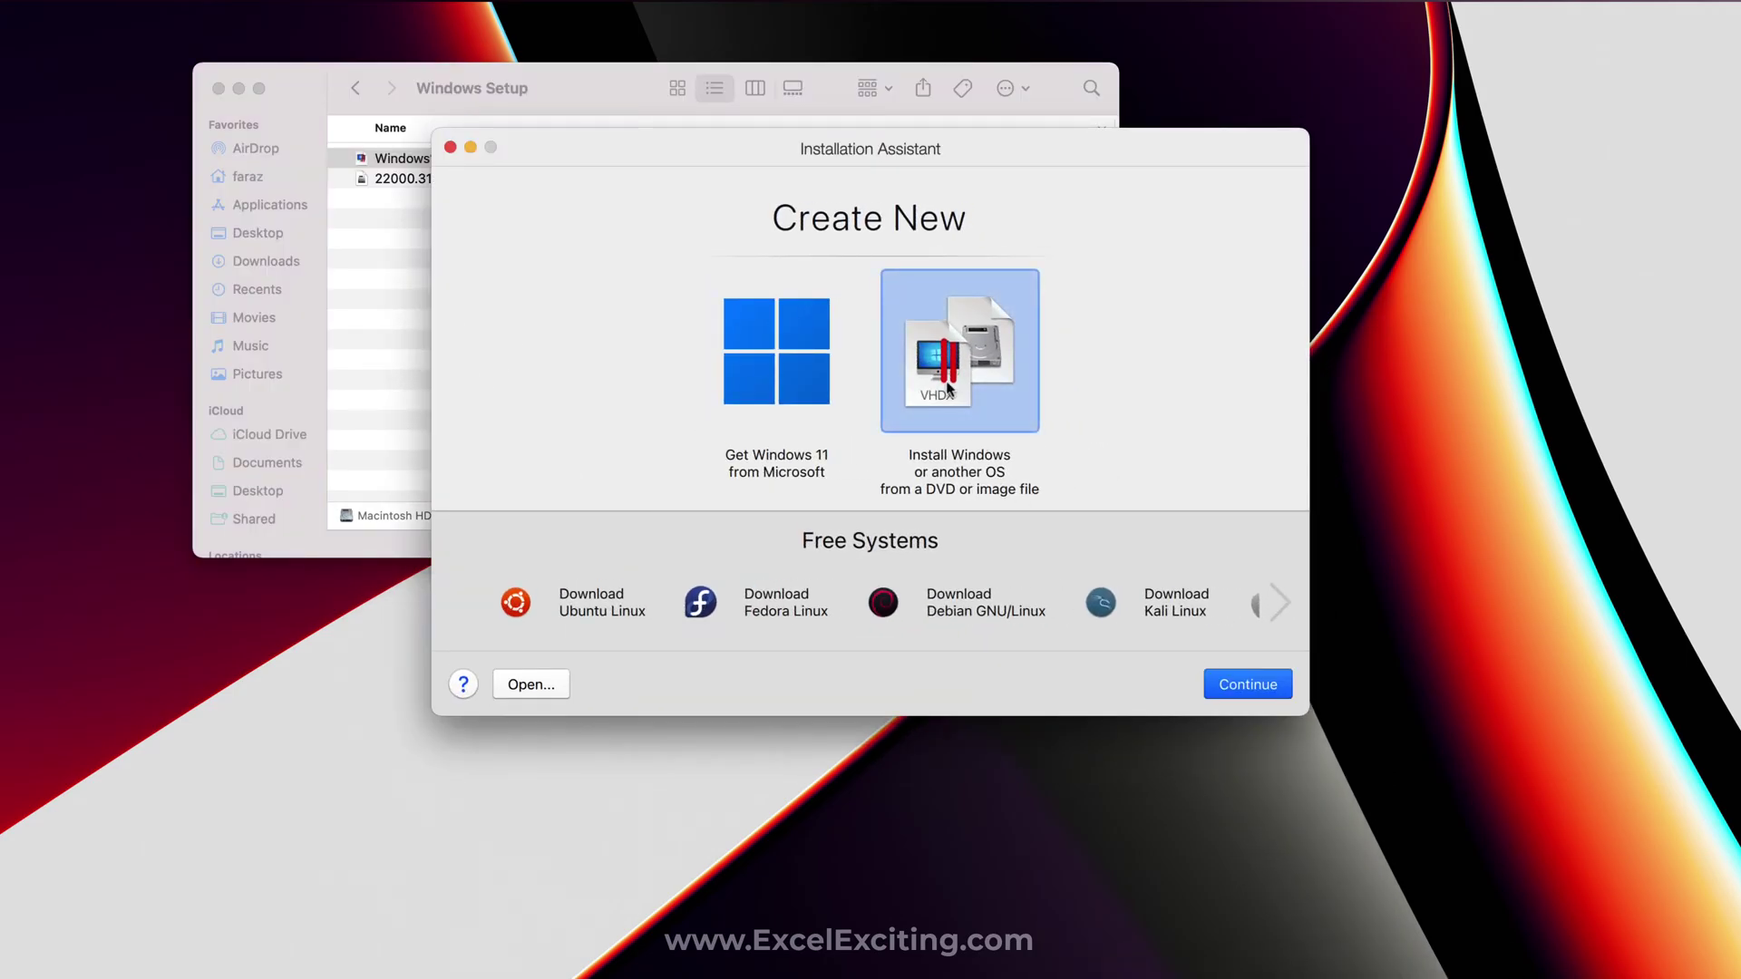
{"action": "left_click", "coordinate": [1231, 688]}
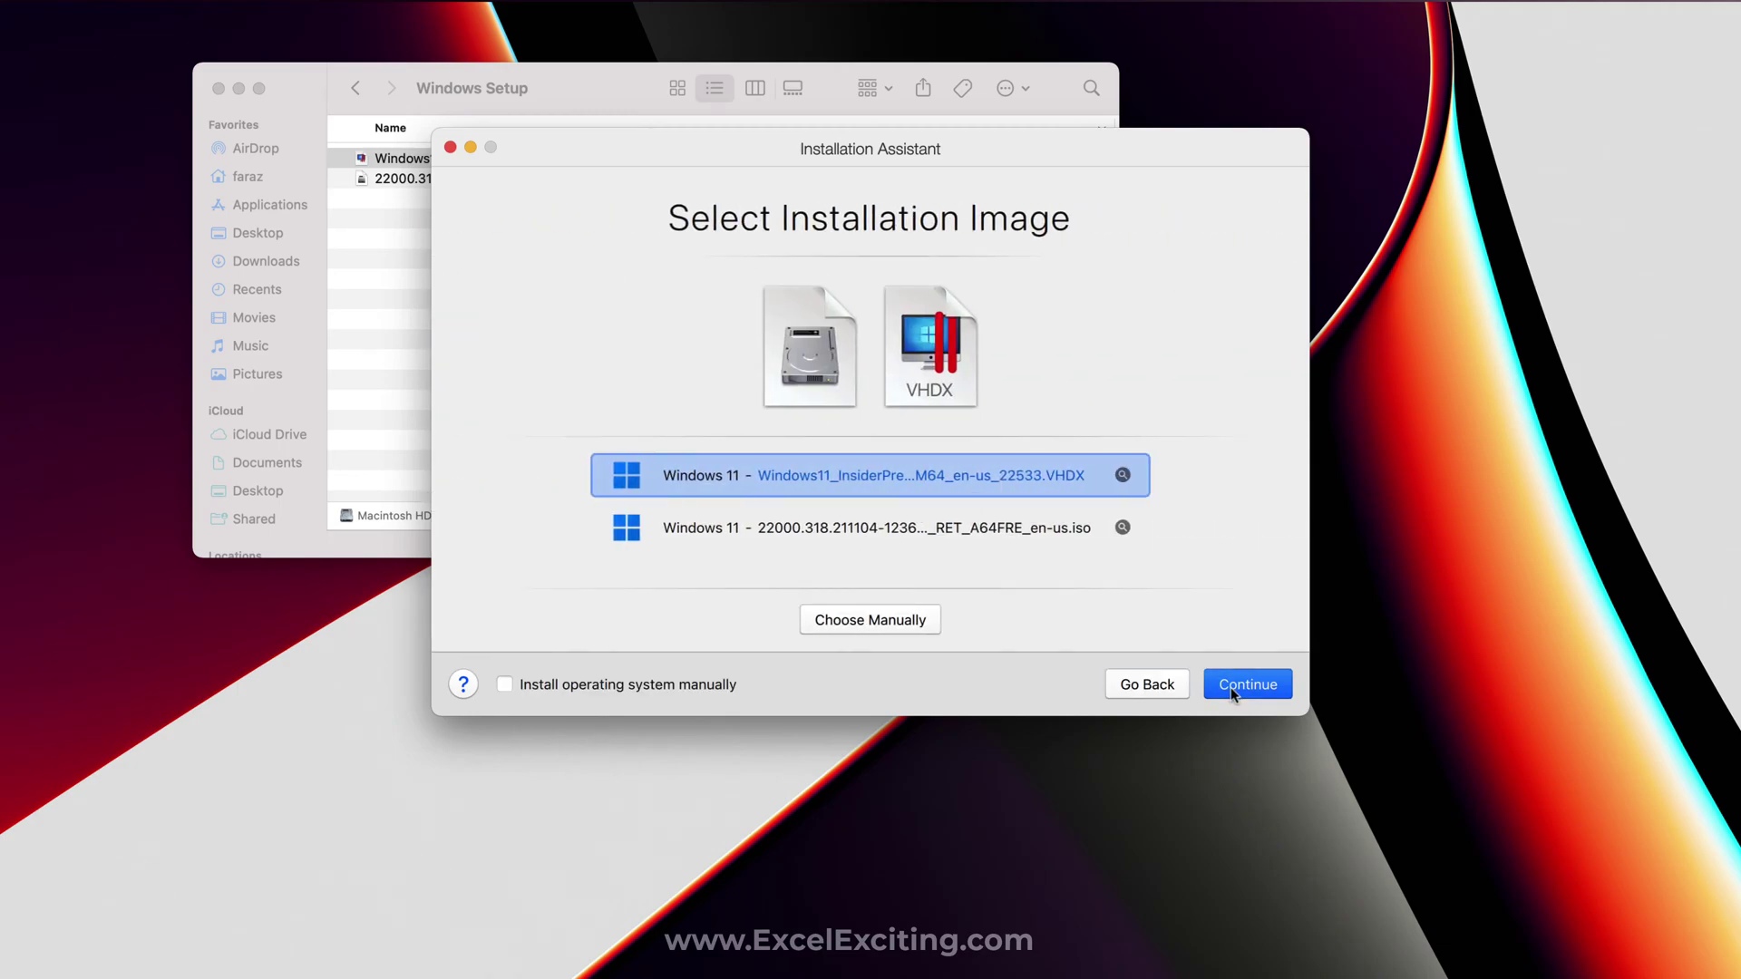
{"action": "left_click", "coordinate": [861, 622]}
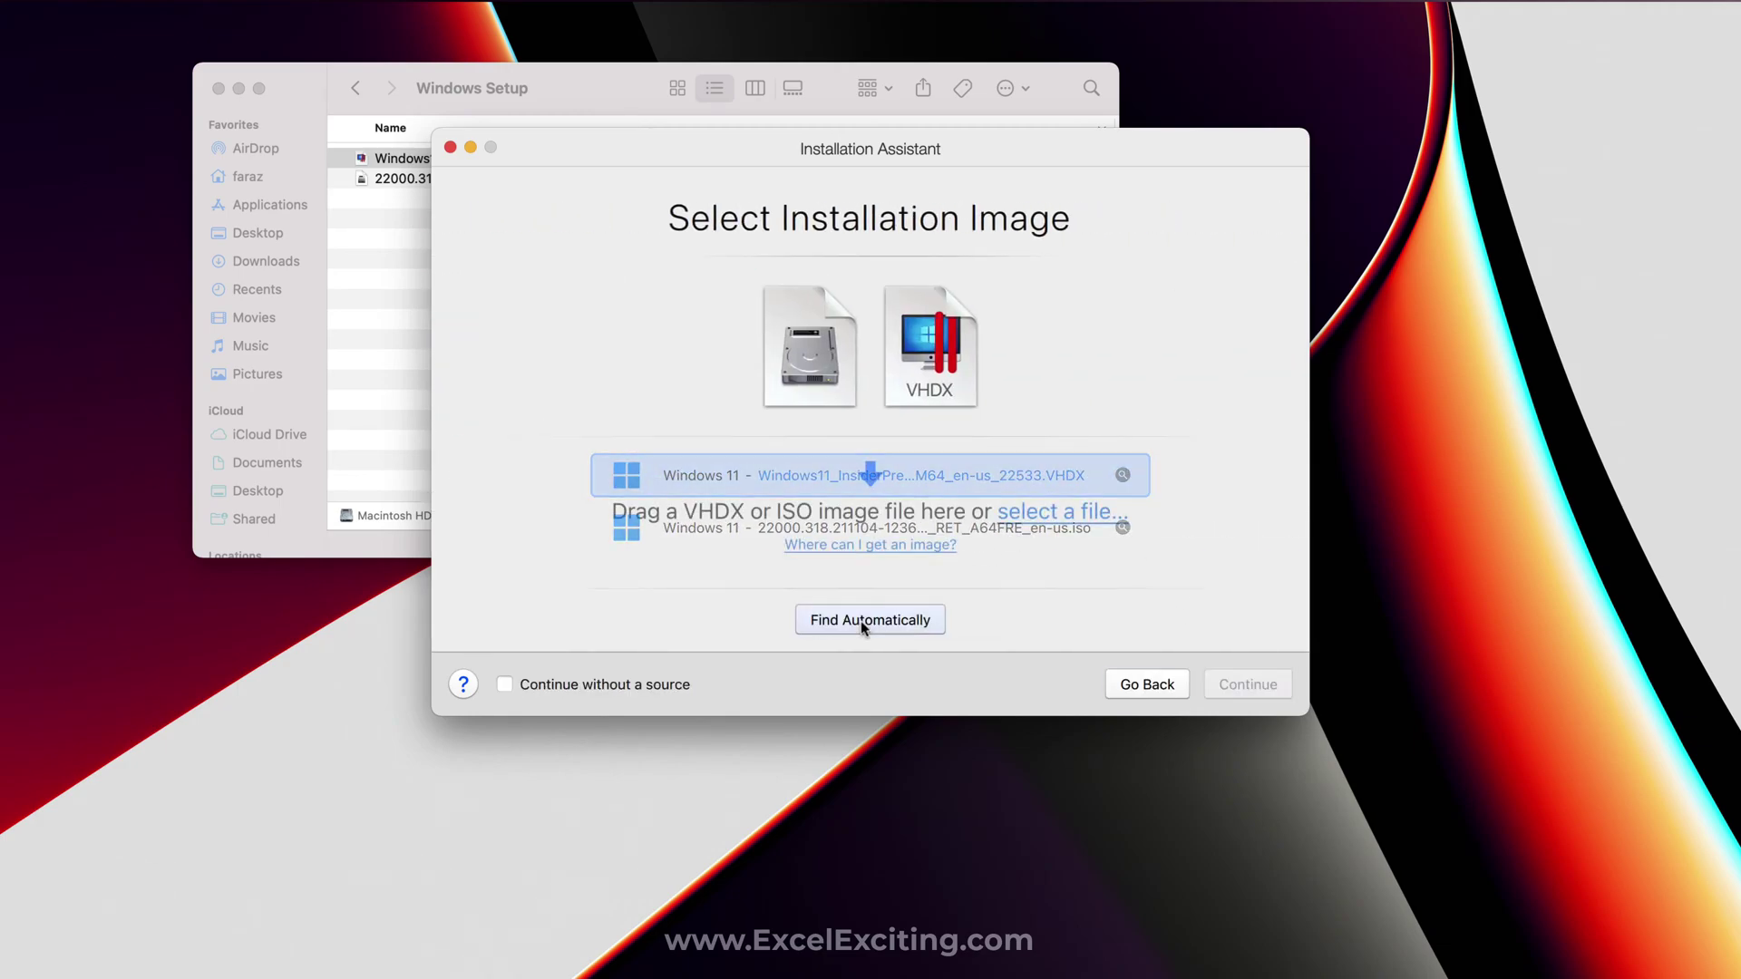
{"action": "left_click", "coordinate": [1034, 513]}
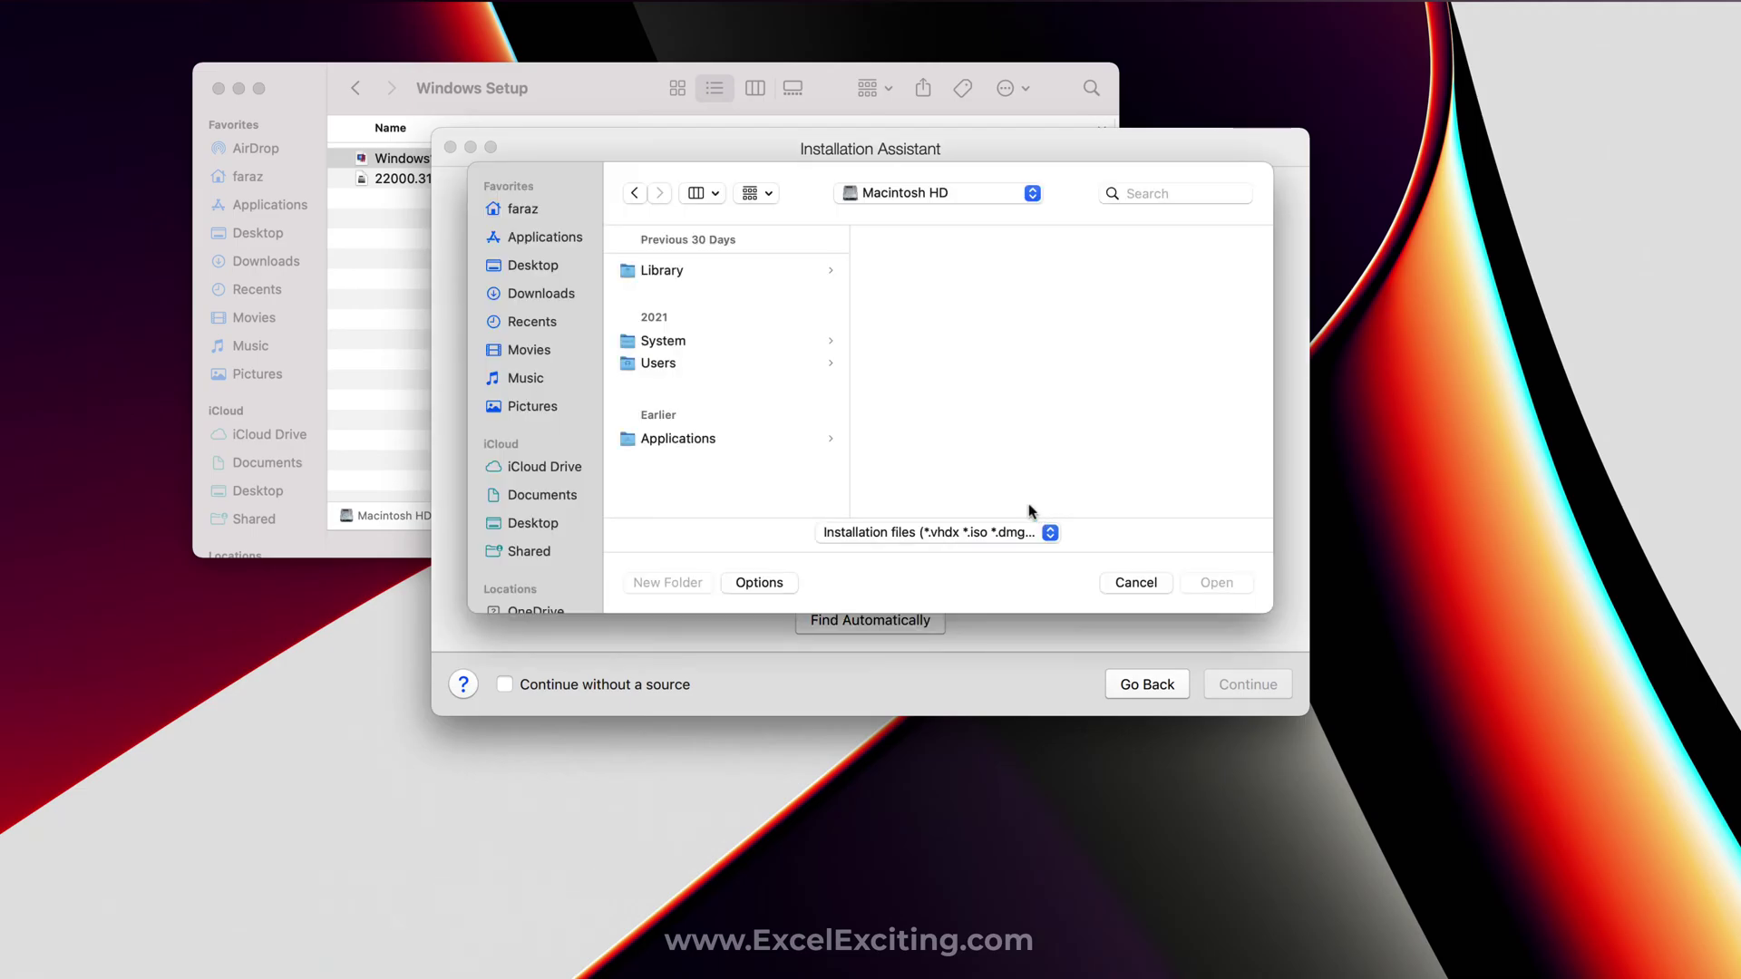
{"action": "left_click", "coordinate": [548, 295]}
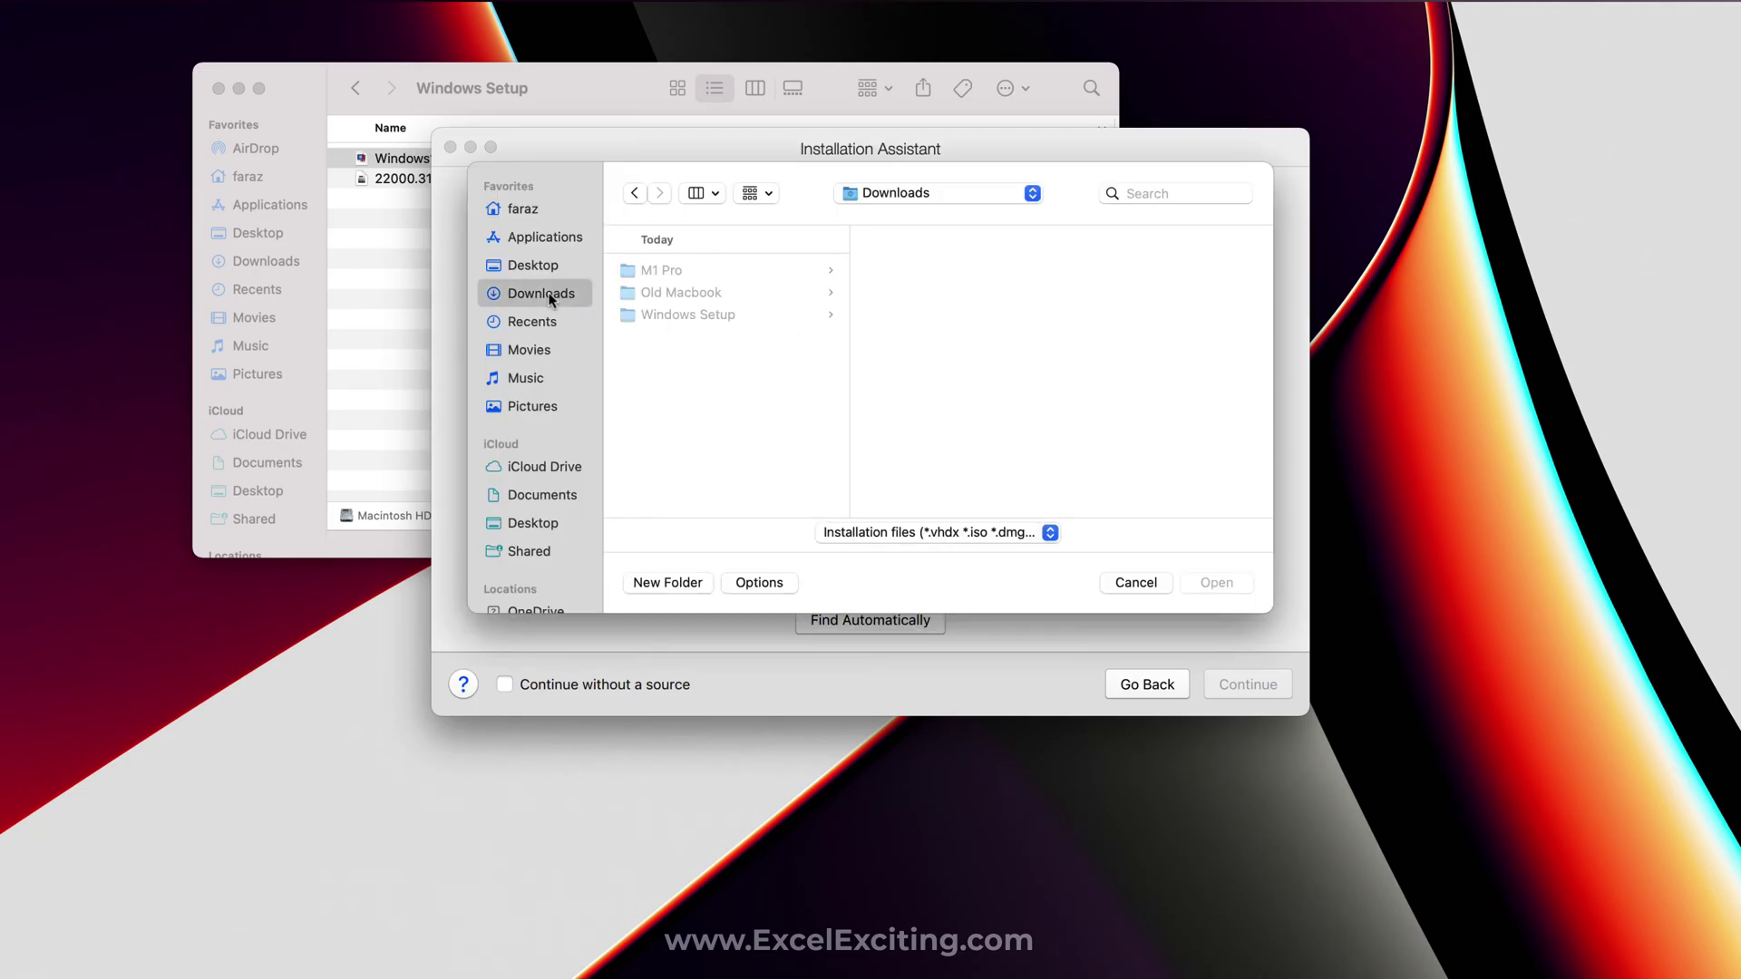
{"action": "left_click", "coordinate": [663, 318]}
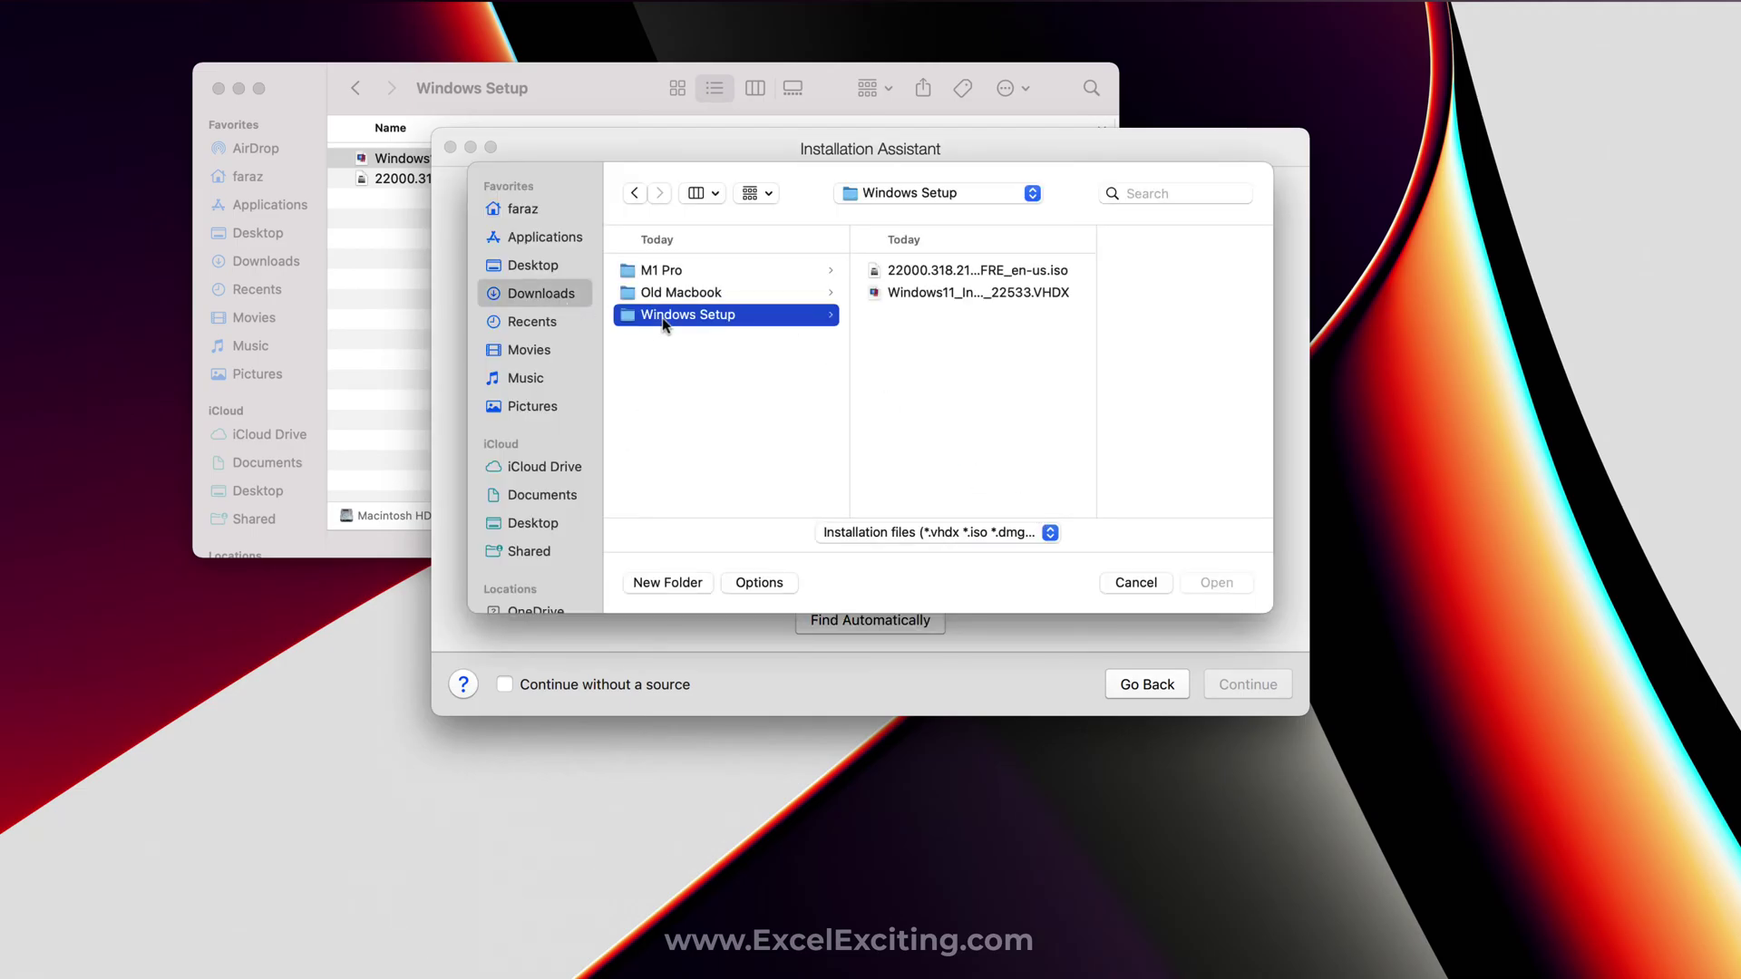
{"action": "left_click", "coordinate": [922, 298]}
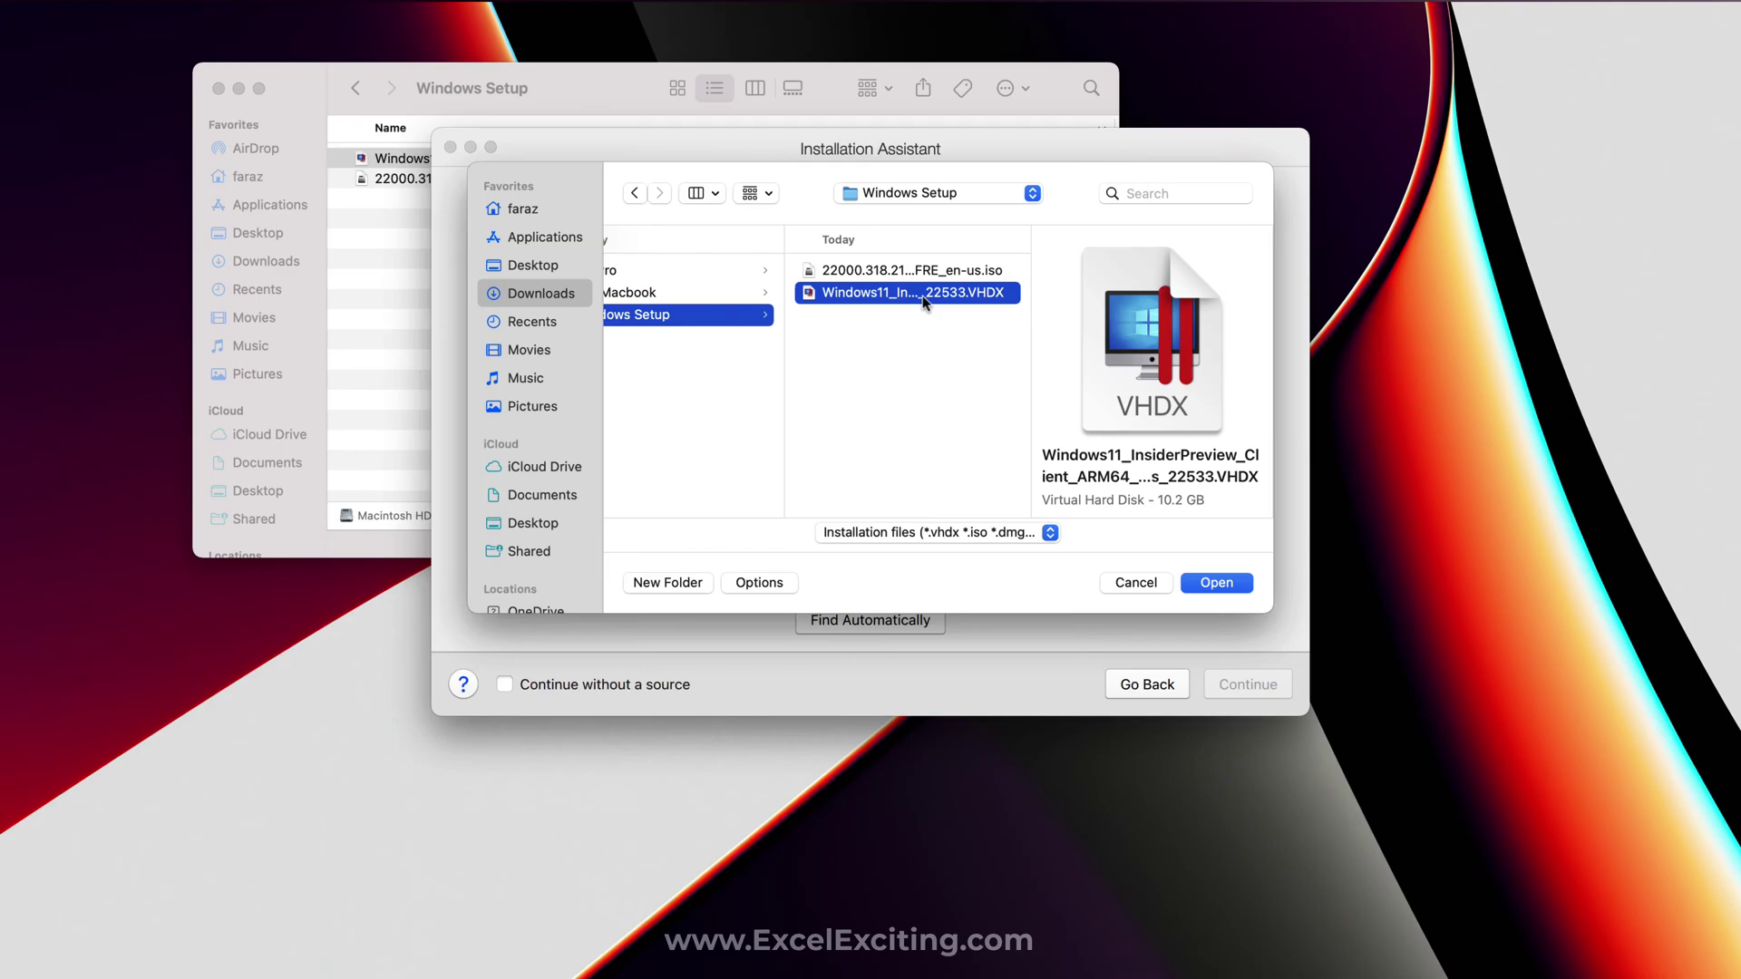
{"action": "left_click", "coordinate": [1215, 584]}
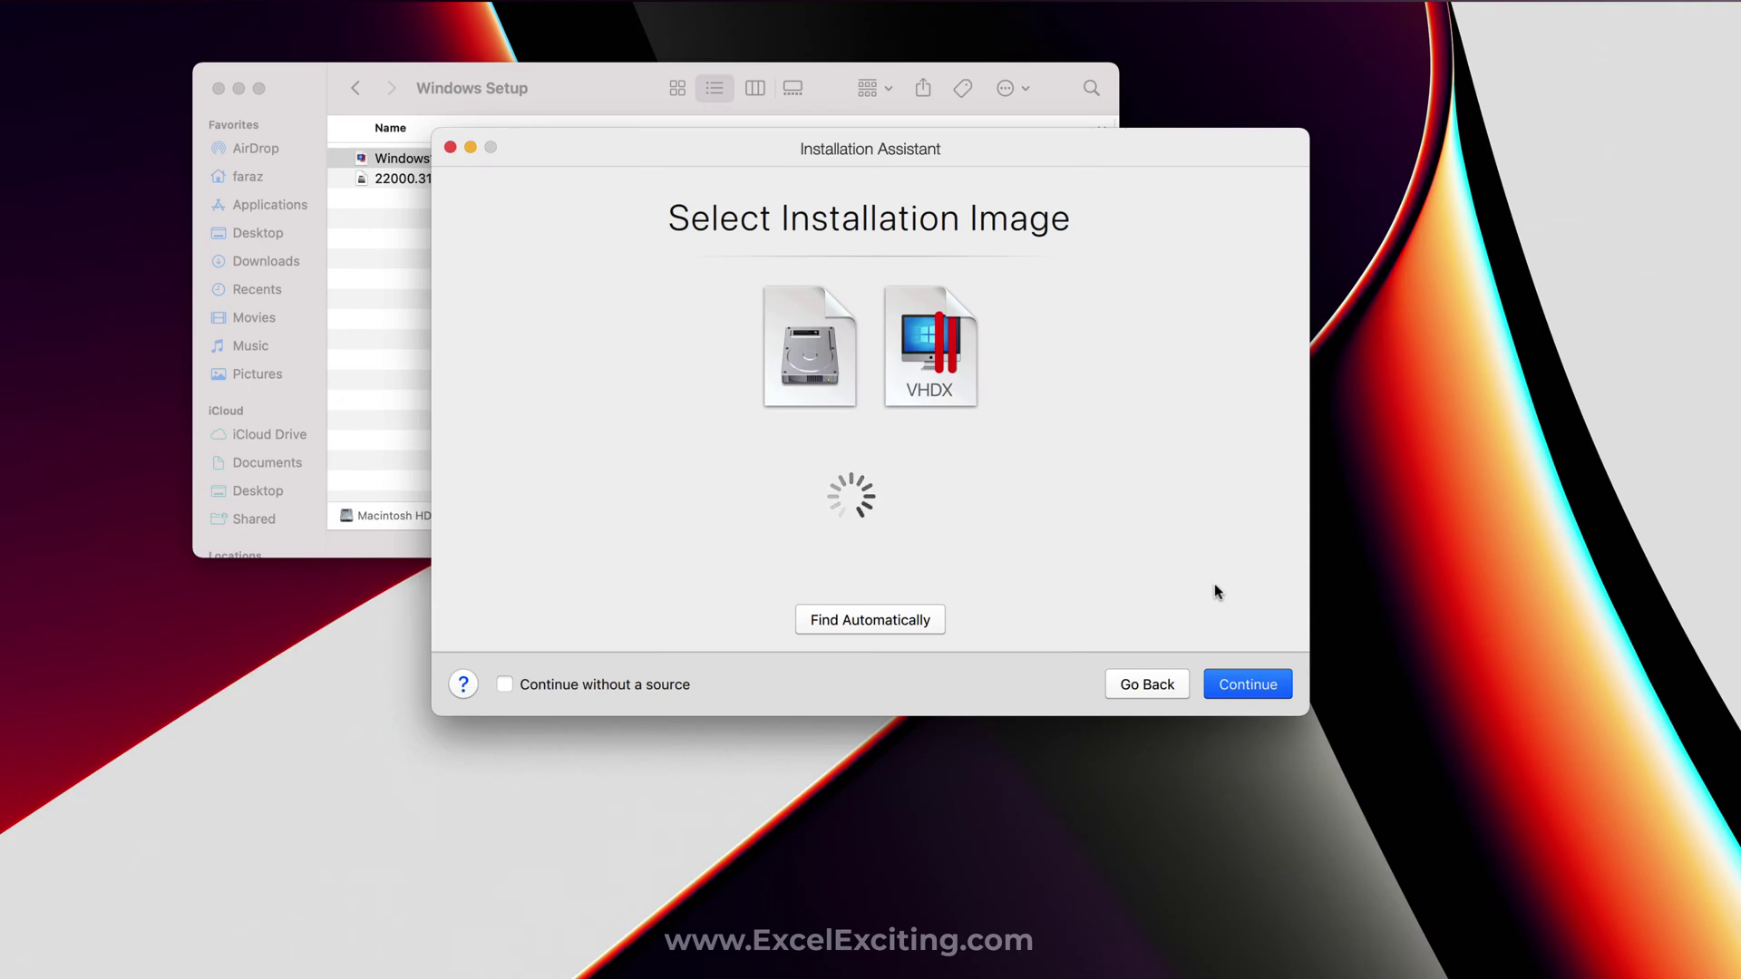
{"action": "left_click", "coordinate": [1235, 685]}
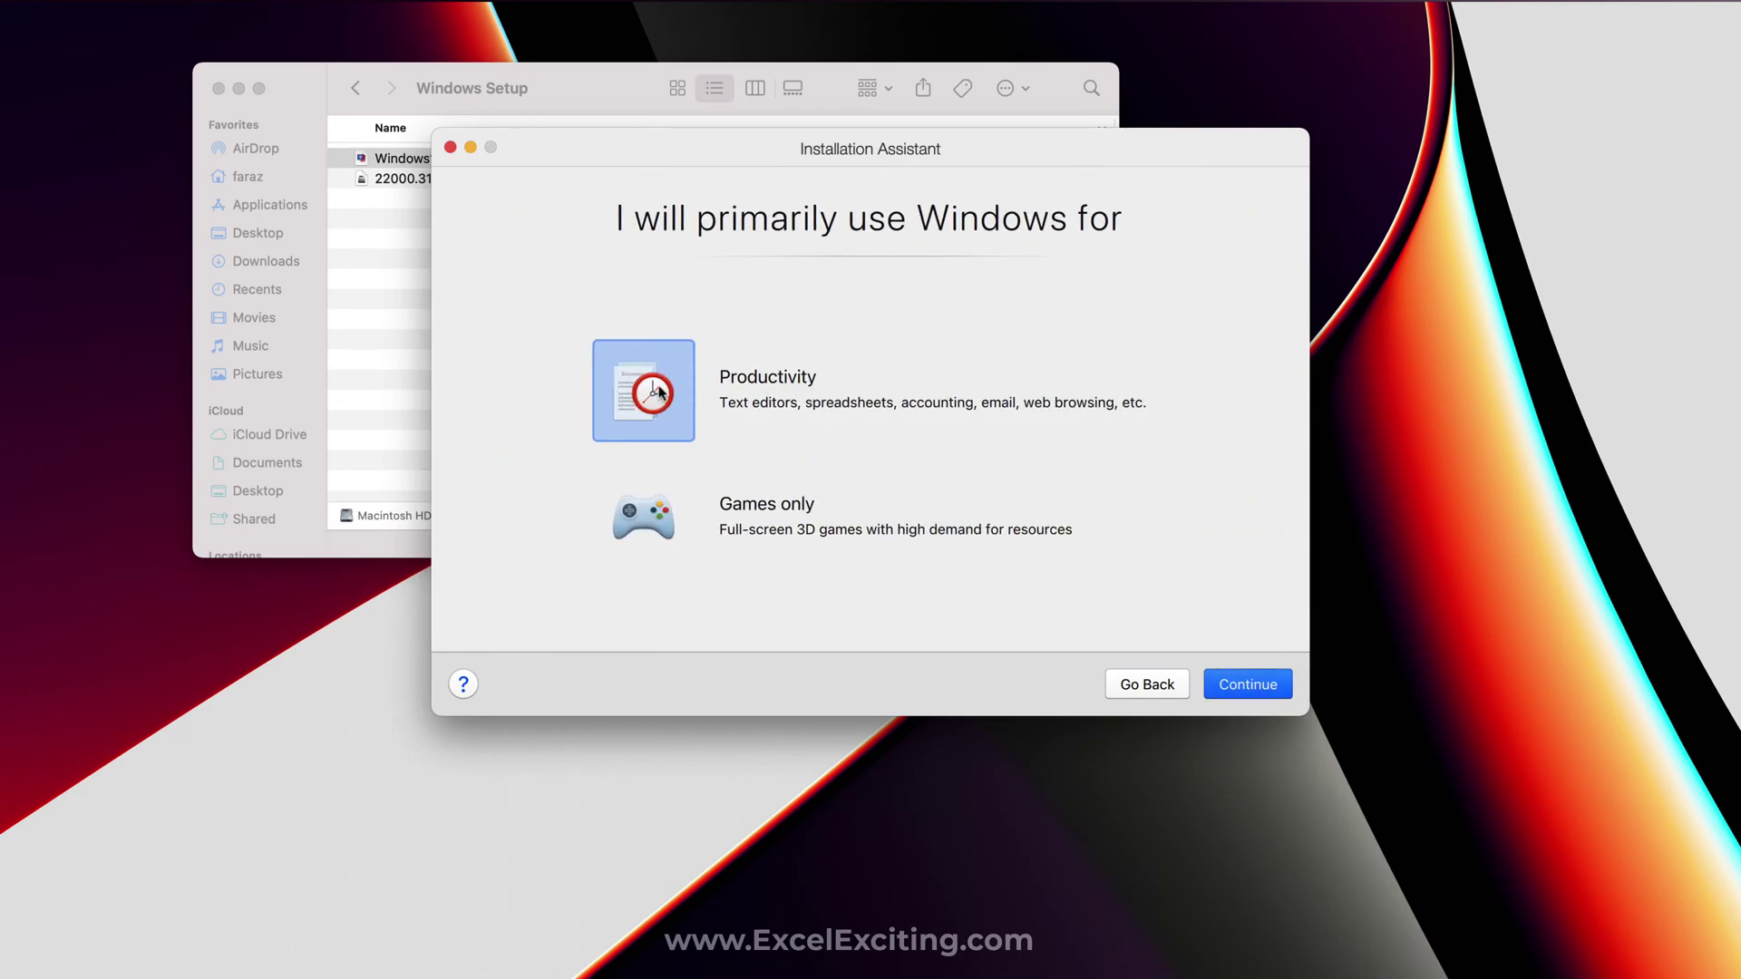
Create a Productivity VM named 'Windows 11 (Insider)' with no desktop alias and customise-before-install enabled
{"action": "left_click", "coordinate": [1235, 684]}
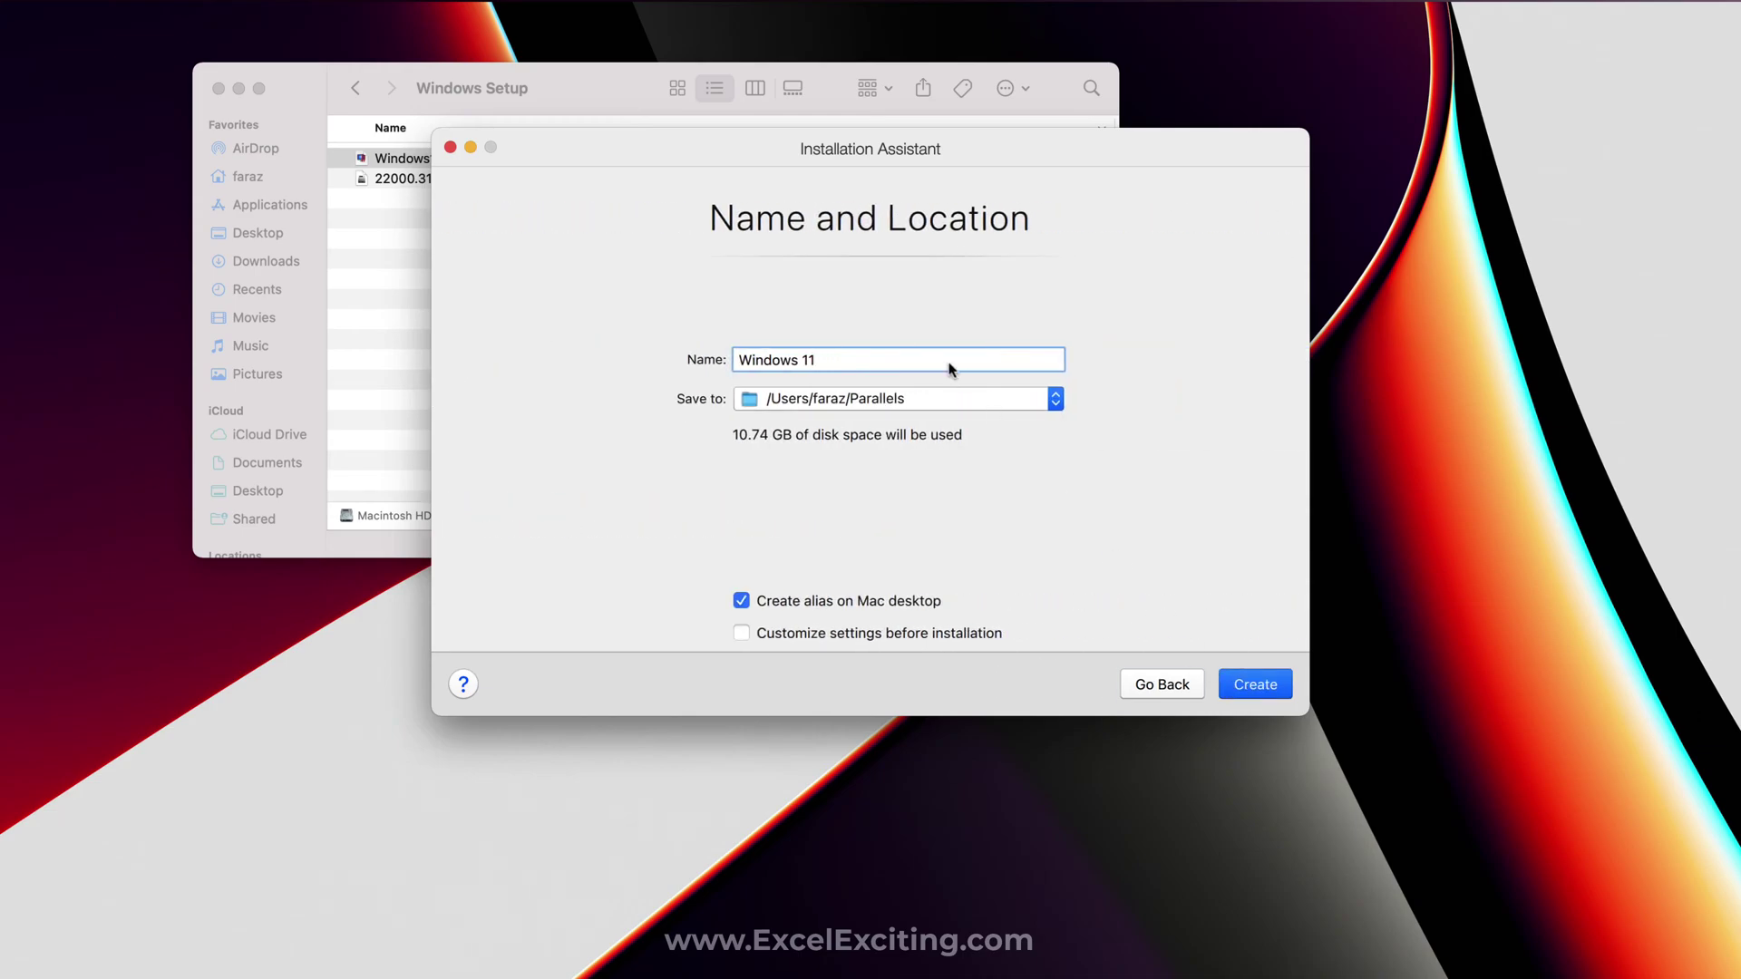
{"action": "type", "text": "(Insider)"}
{"action": "left_click", "coordinate": [741, 602]}
{"action": "left_click", "coordinate": [742, 629]}
{"action": "left_click", "coordinate": [1239, 675]}
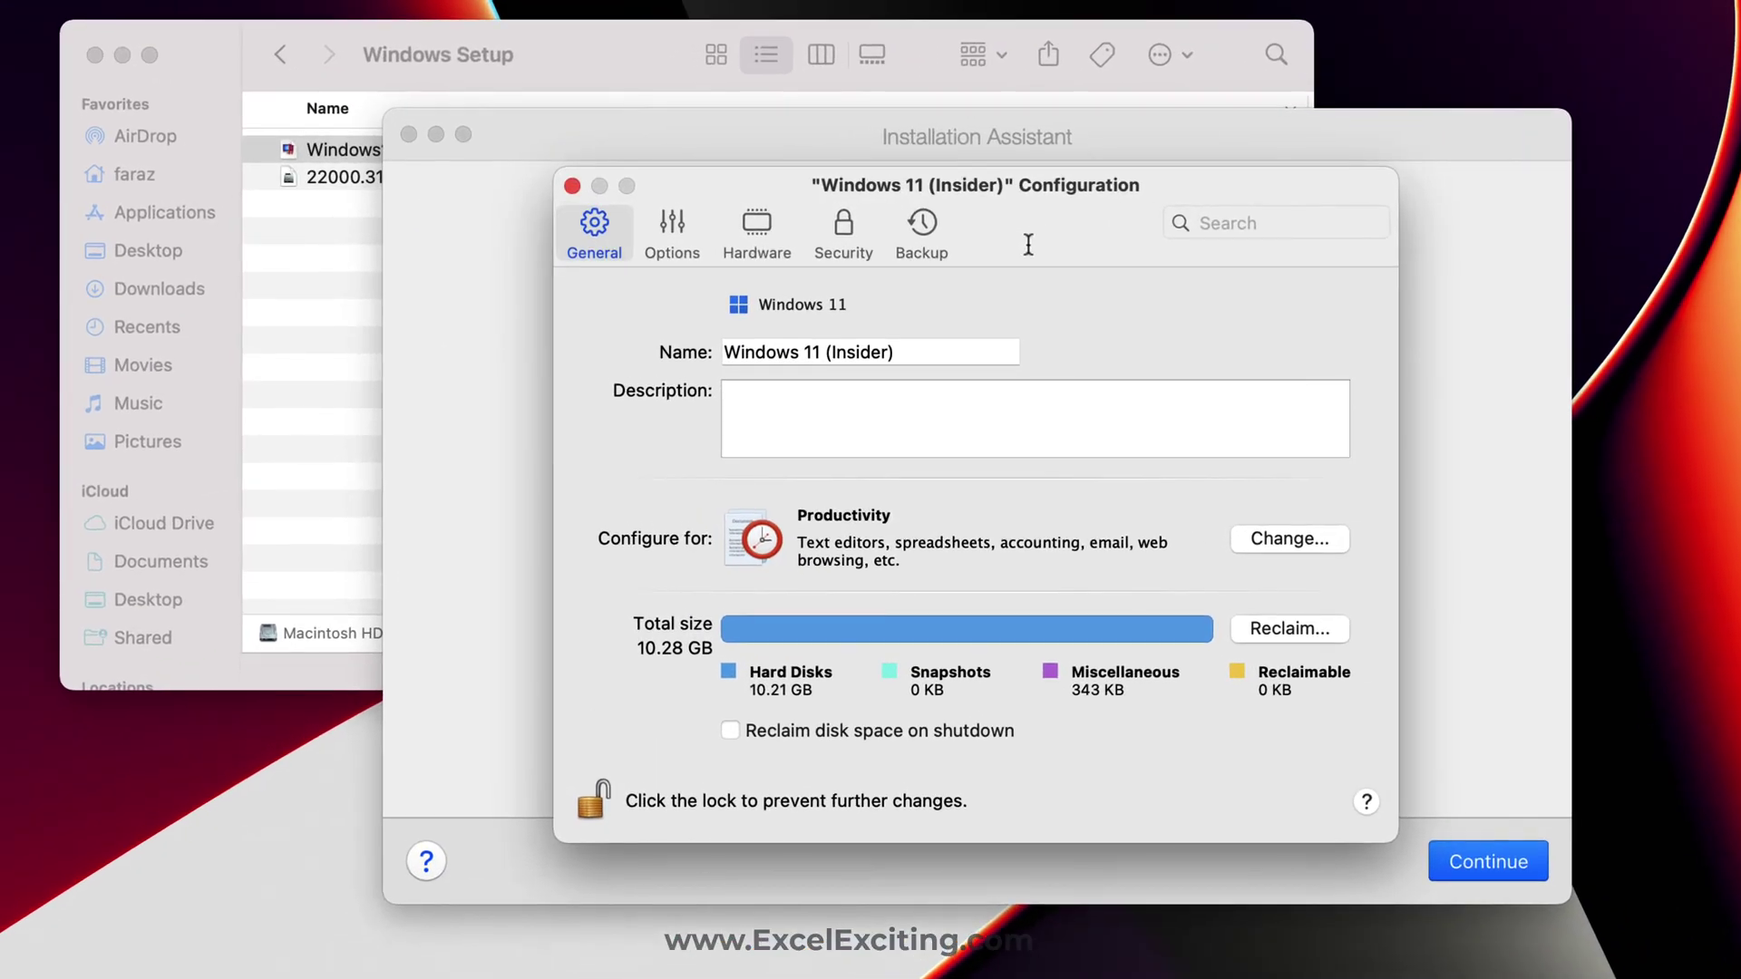
Resize the VM's virtual hard disk from 256 GB to 64 GB in the Hard Disk advanced properties
{"action": "left_click", "coordinate": [676, 228]}
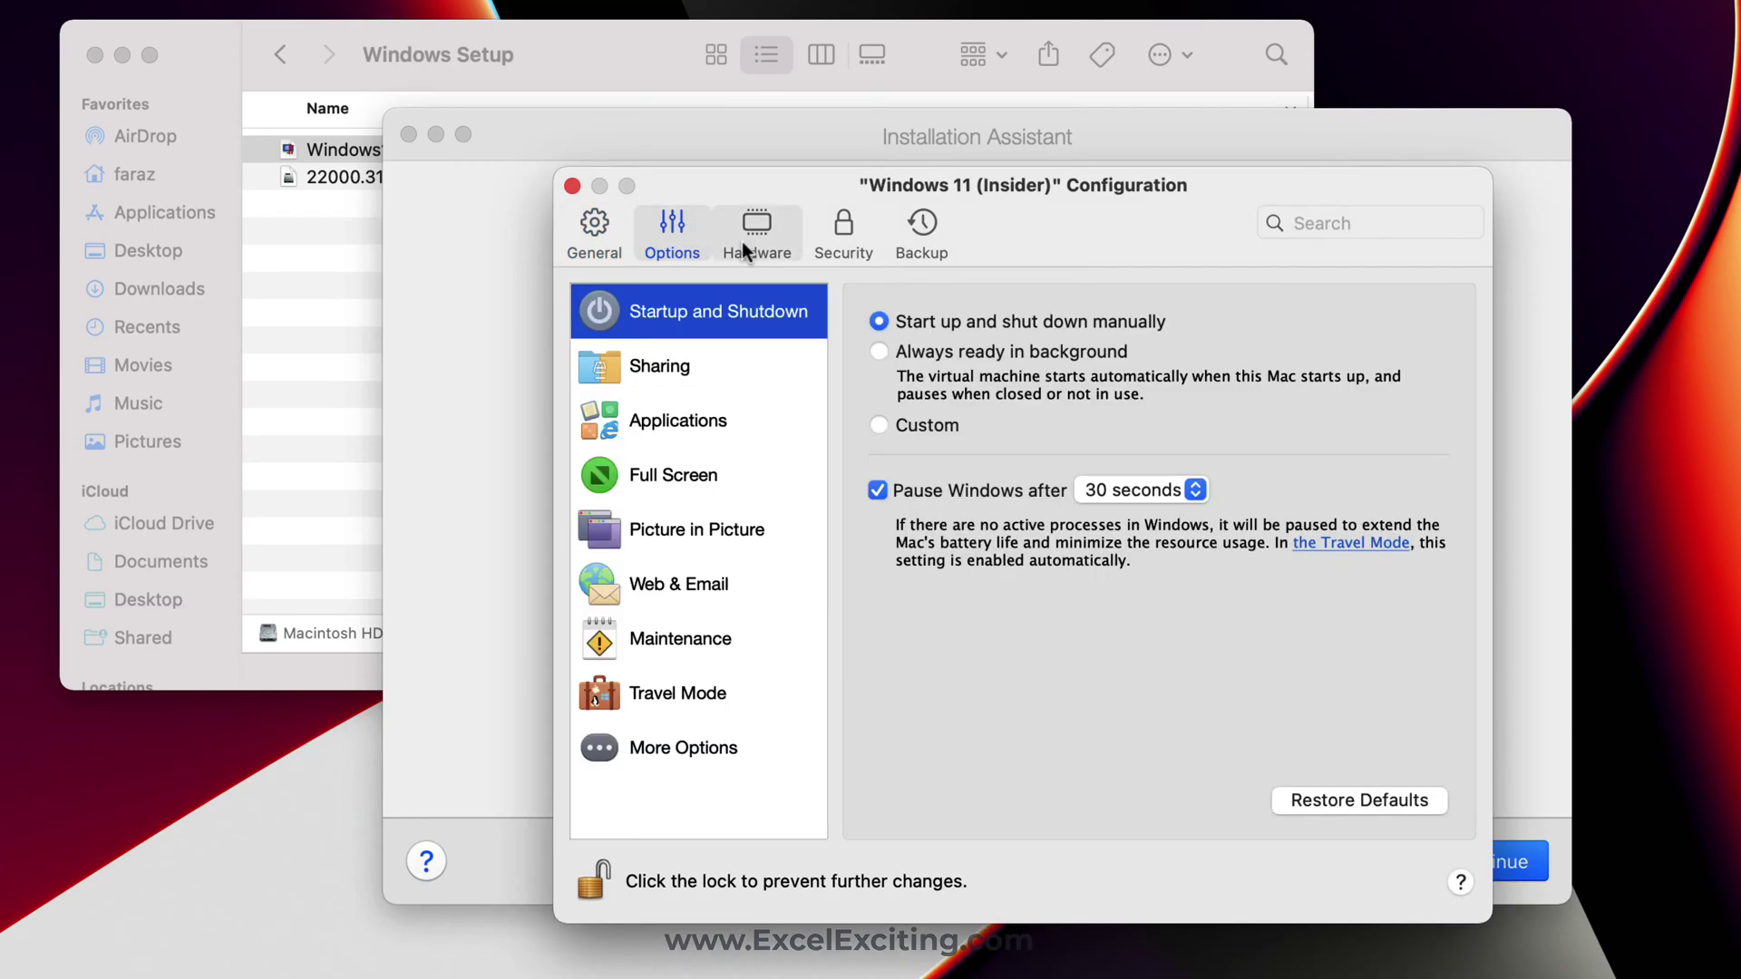
{"action": "left_click", "coordinate": [741, 245]}
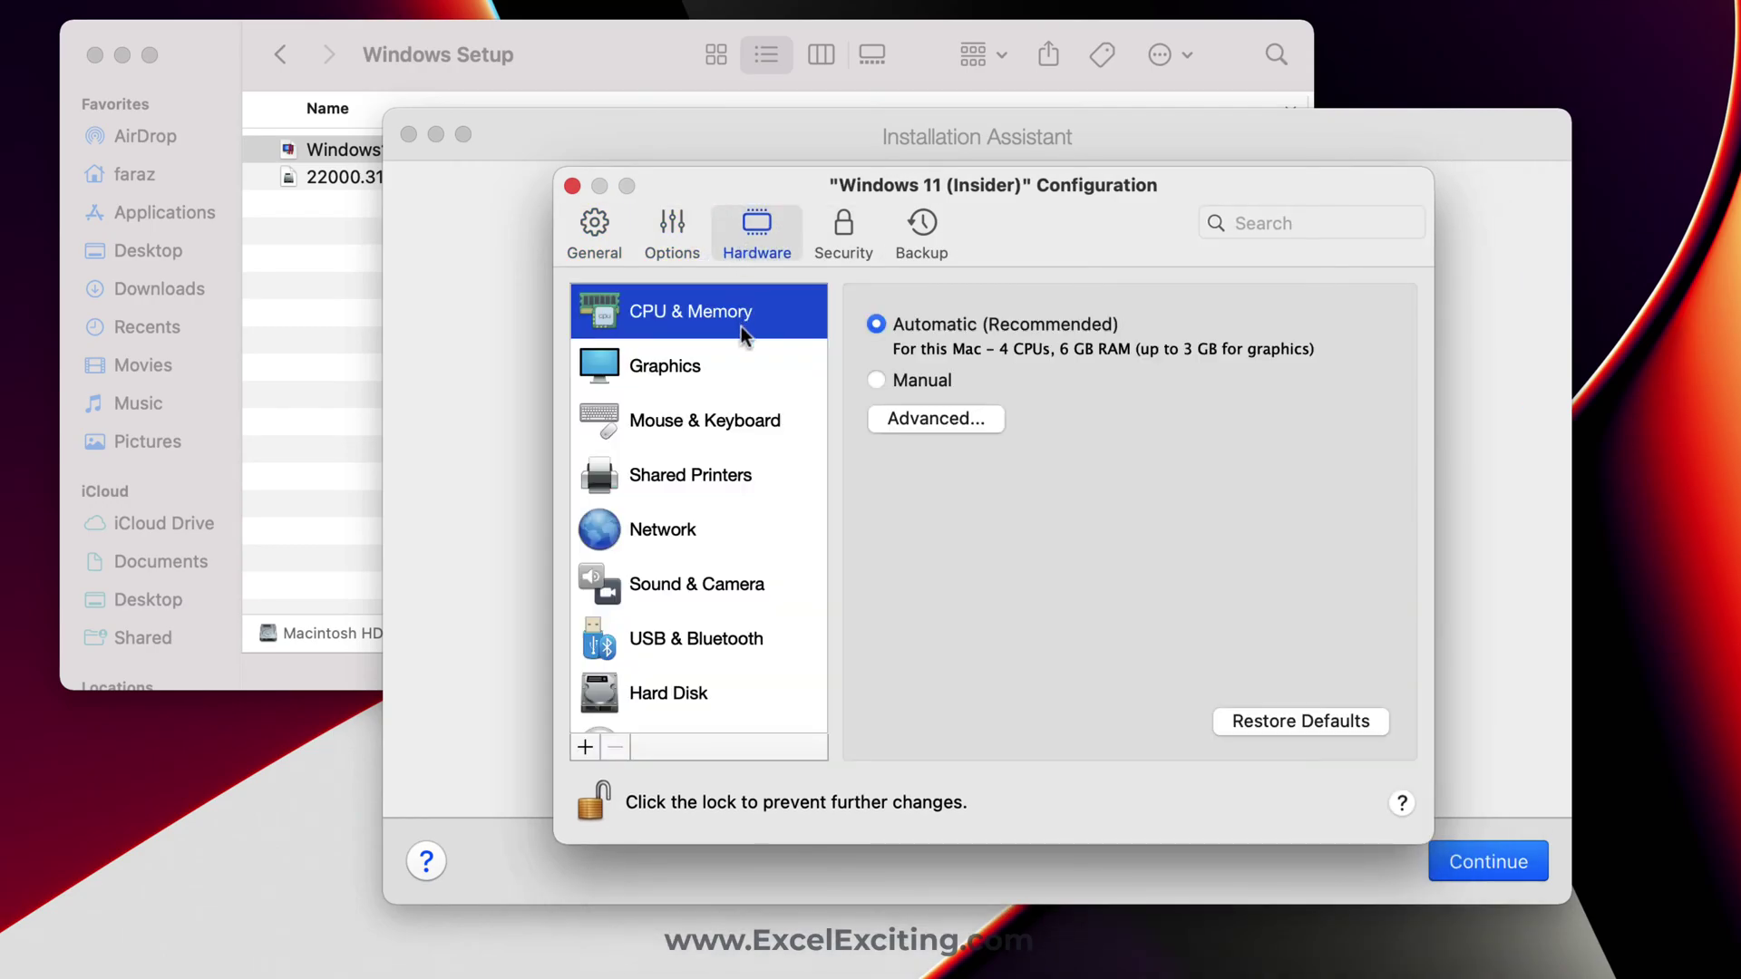
{"action": "scroll", "coordinate": [692, 475], "scroll_direction": "down", "scroll_amount": 1}
{"action": "scroll", "coordinate": [693, 475], "scroll_direction": "down", "scroll_amount": 3}
{"action": "left_click", "coordinate": [703, 481]}
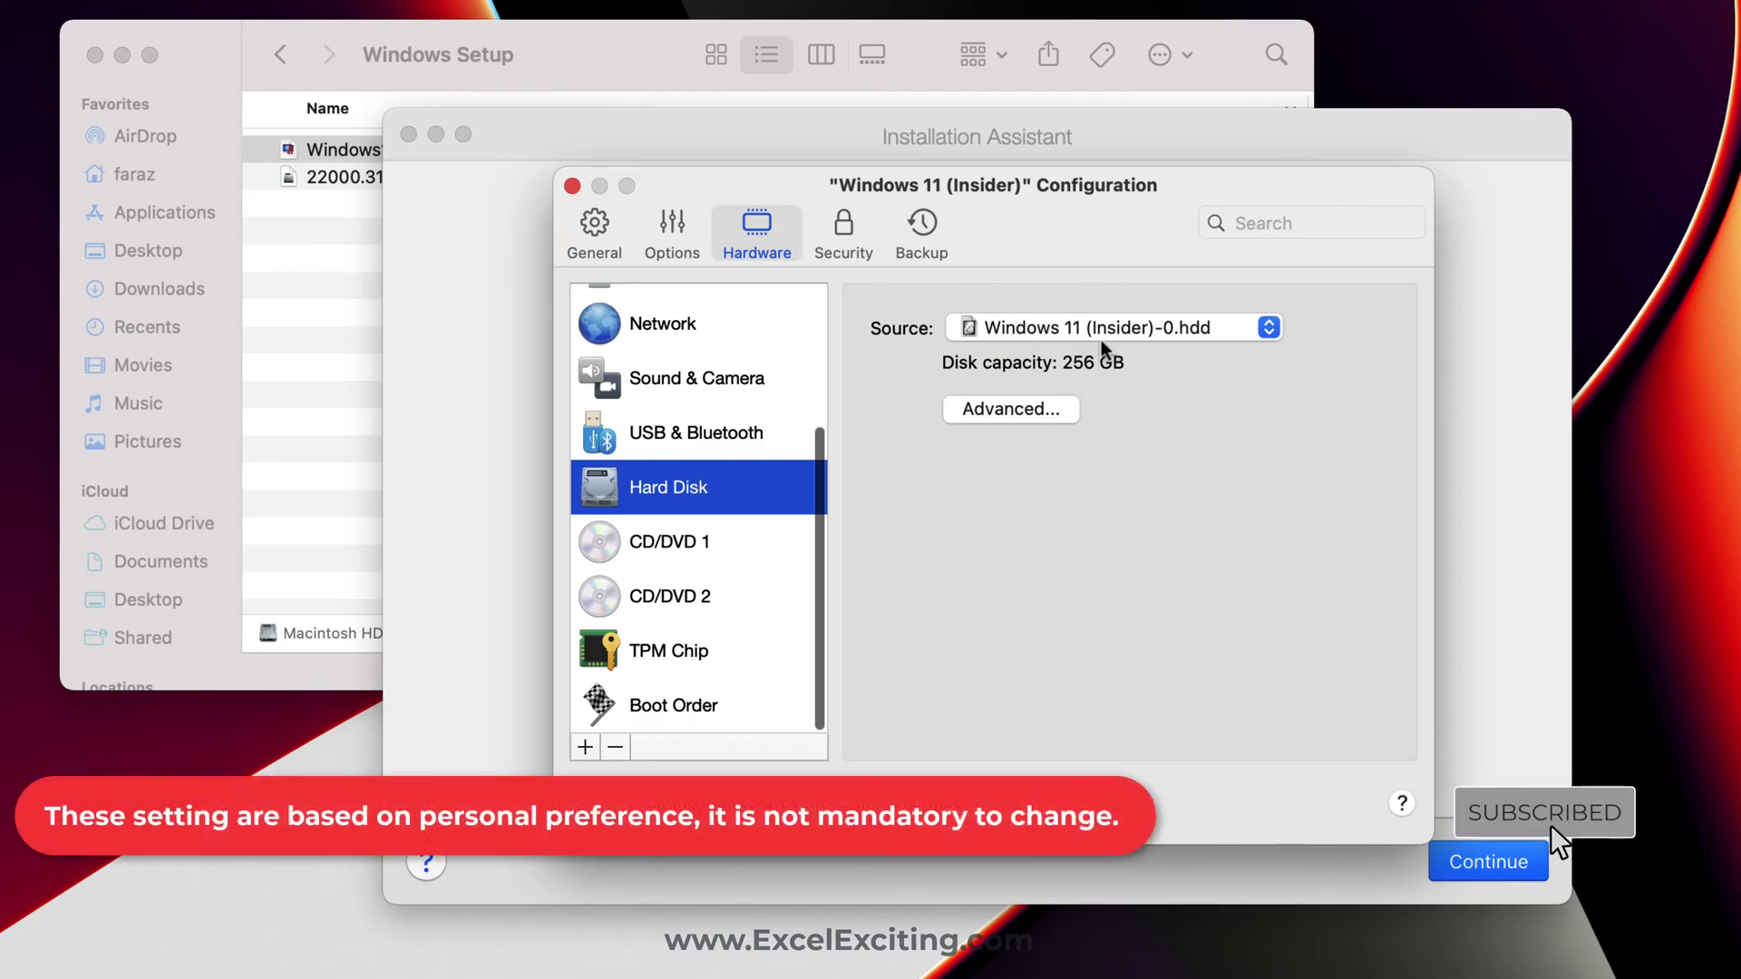
{"action": "left_click", "coordinate": [1030, 410]}
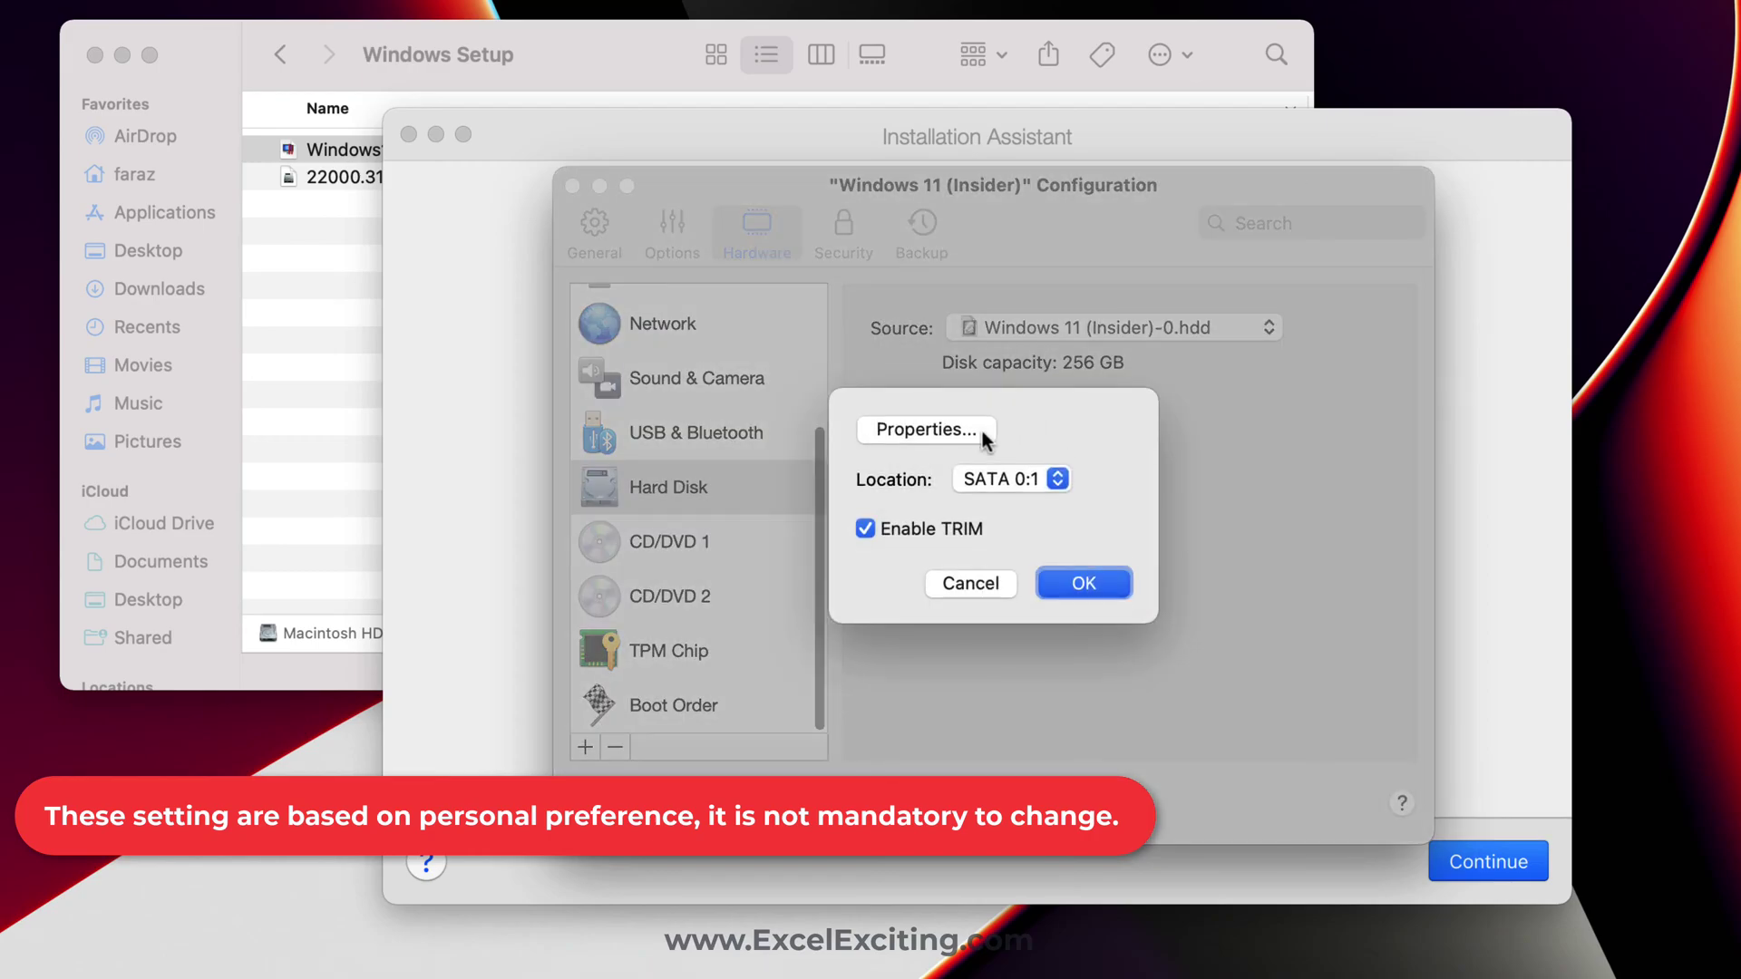
{"action": "left_click", "coordinate": [964, 399]}
{"action": "left_click", "coordinate": [974, 434]}
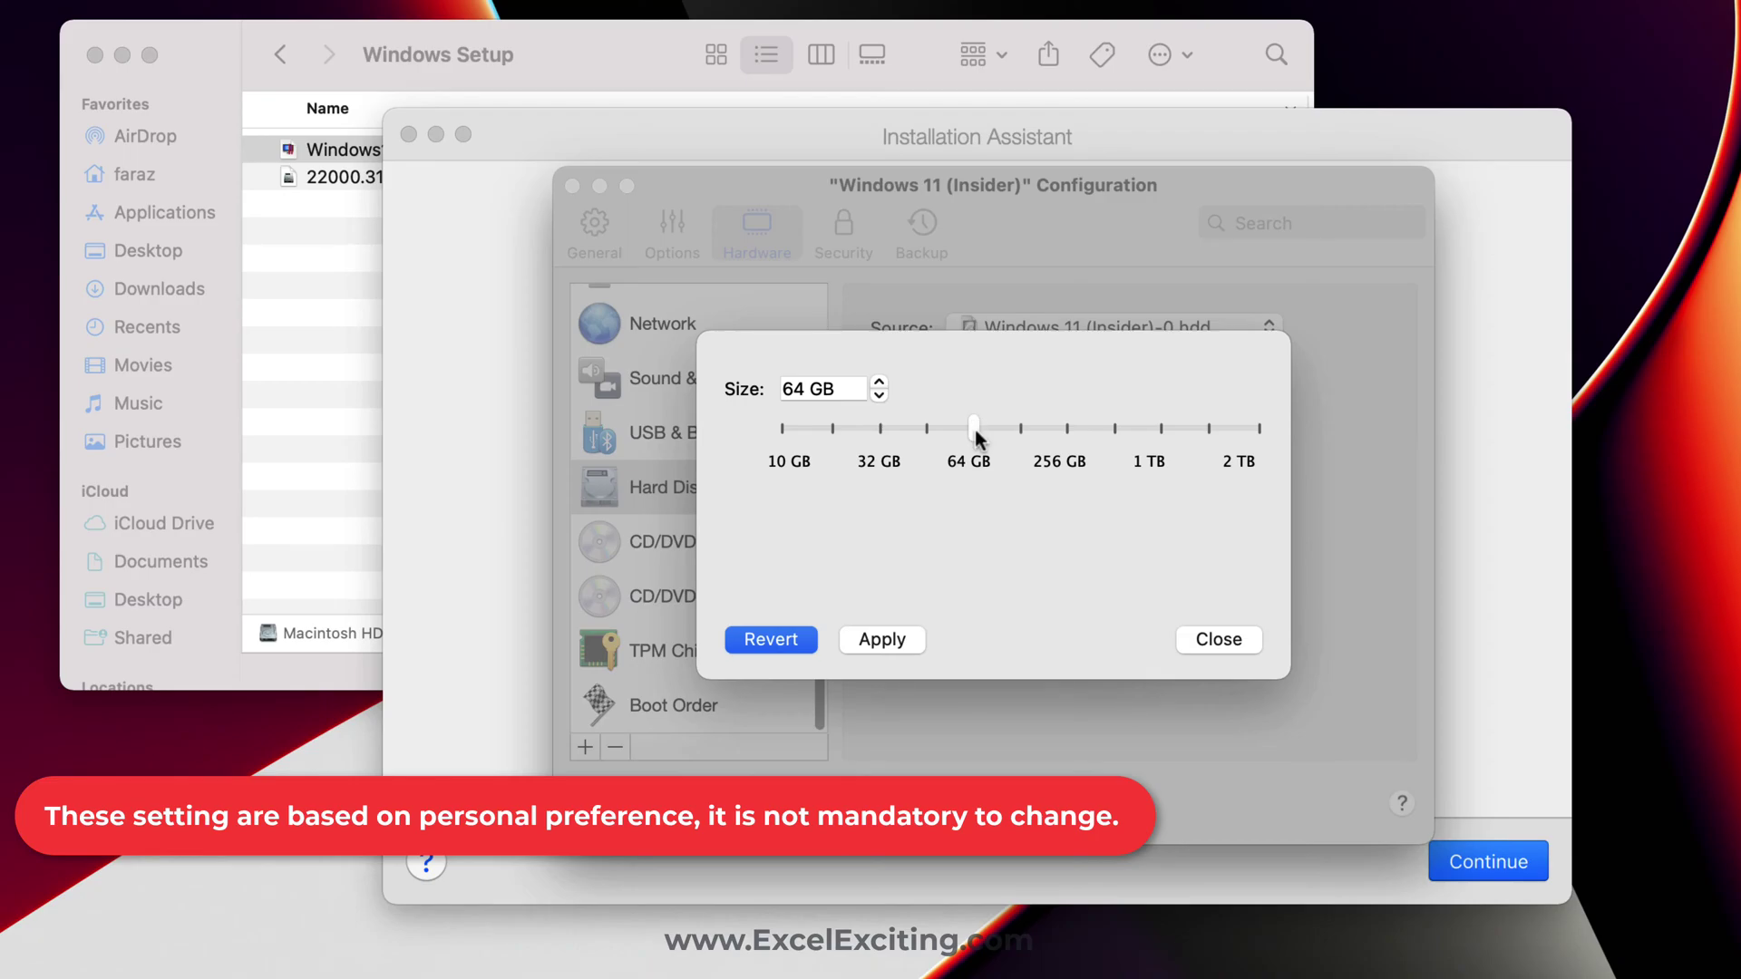
{"action": "left_click", "coordinate": [880, 637]}
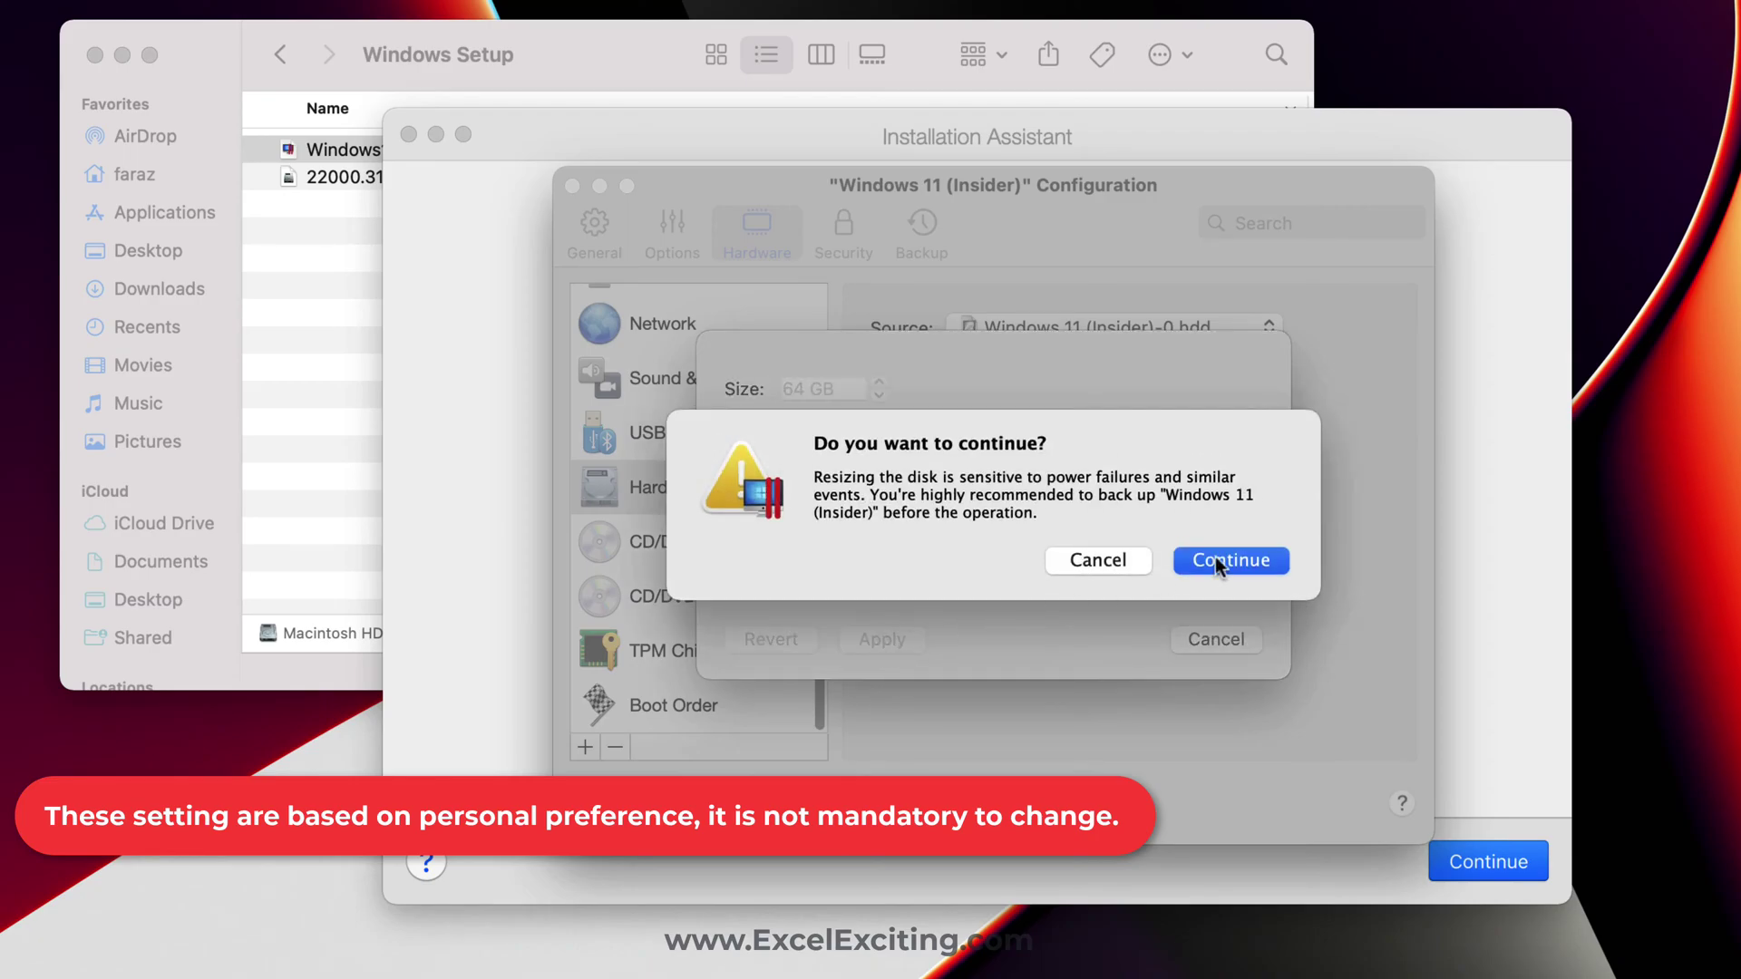
{"action": "left_click", "coordinate": [1216, 559]}
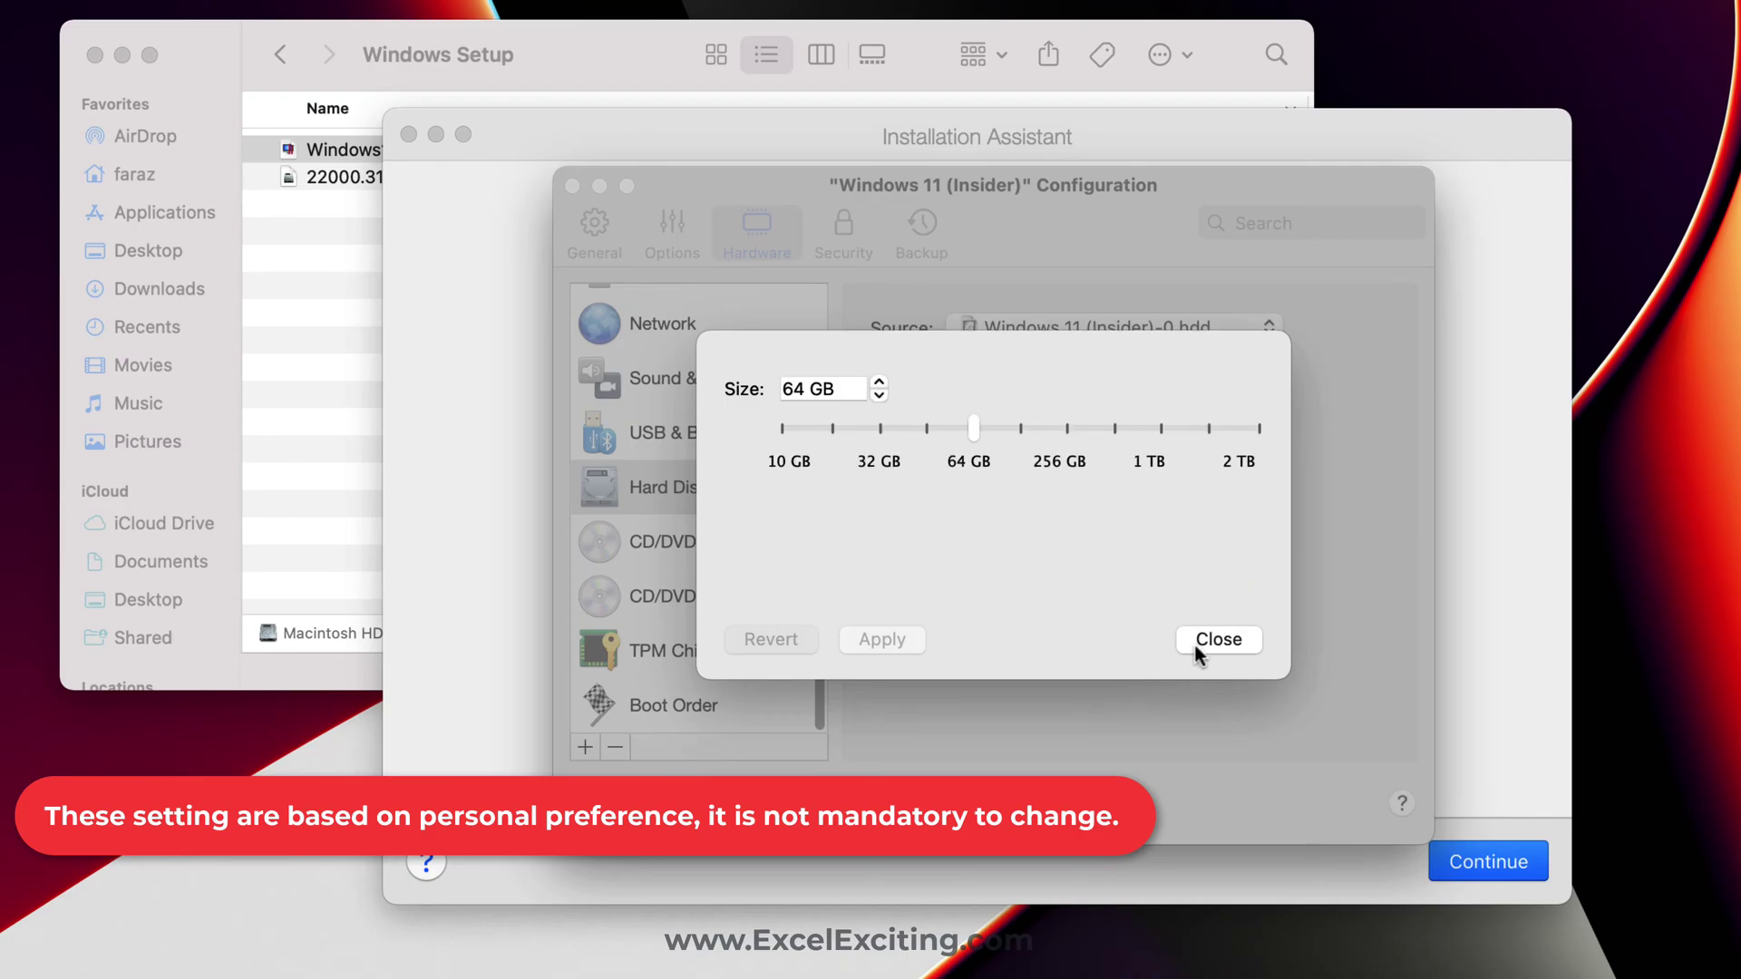
{"action": "left_click", "coordinate": [1194, 641]}
{"action": "left_click", "coordinate": [1085, 582]}
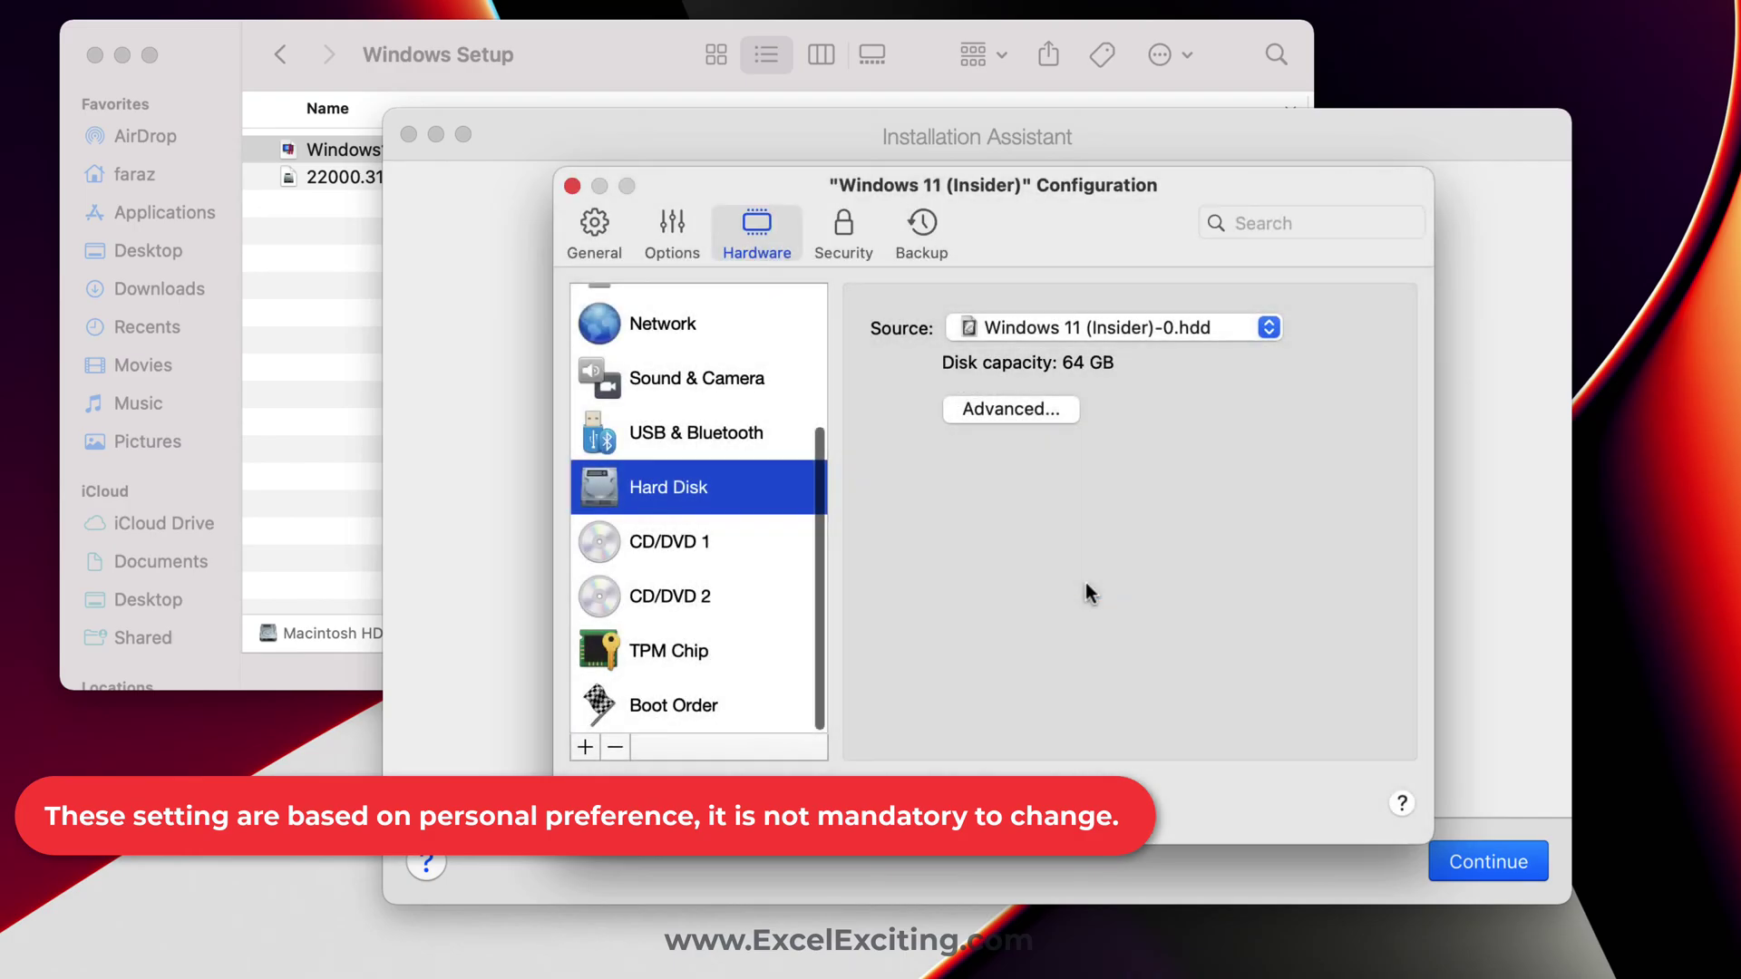
Check that CPU & Memory stays on Automatic (4 CPUs, 6 GB RAM)
{"action": "scroll", "coordinate": [798, 492], "scroll_direction": "up", "scroll_amount": 3}
{"action": "left_click", "coordinate": [671, 226]}
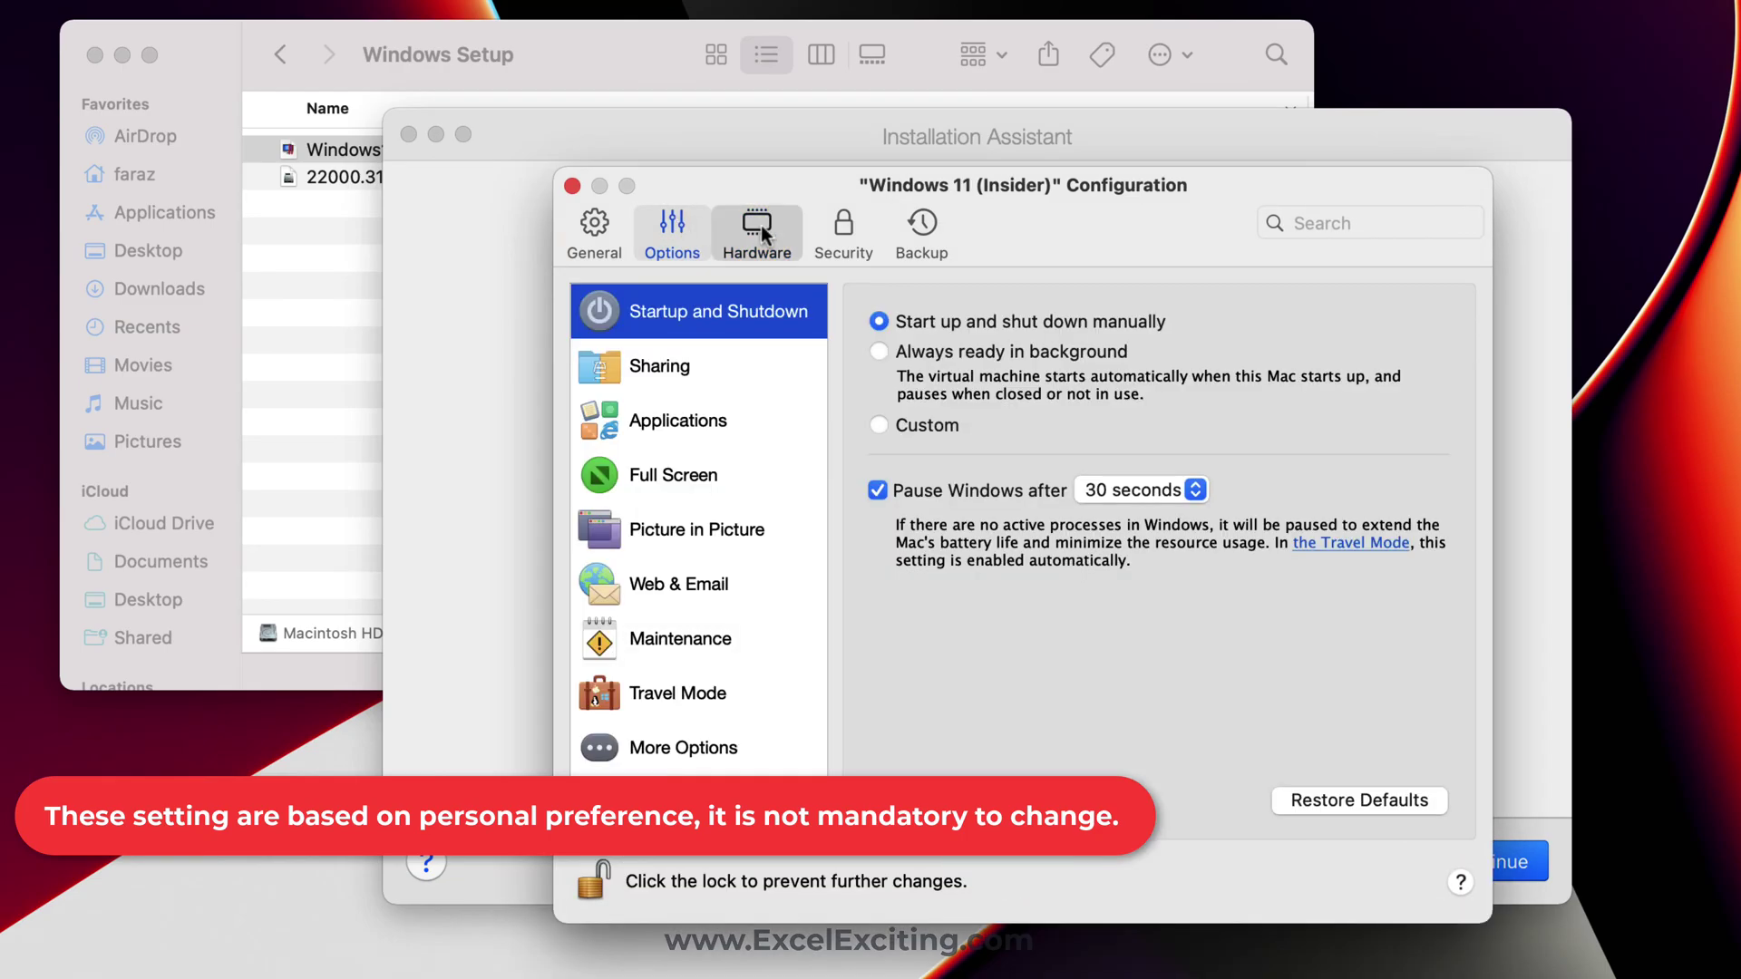
{"action": "left_click", "coordinate": [756, 231]}
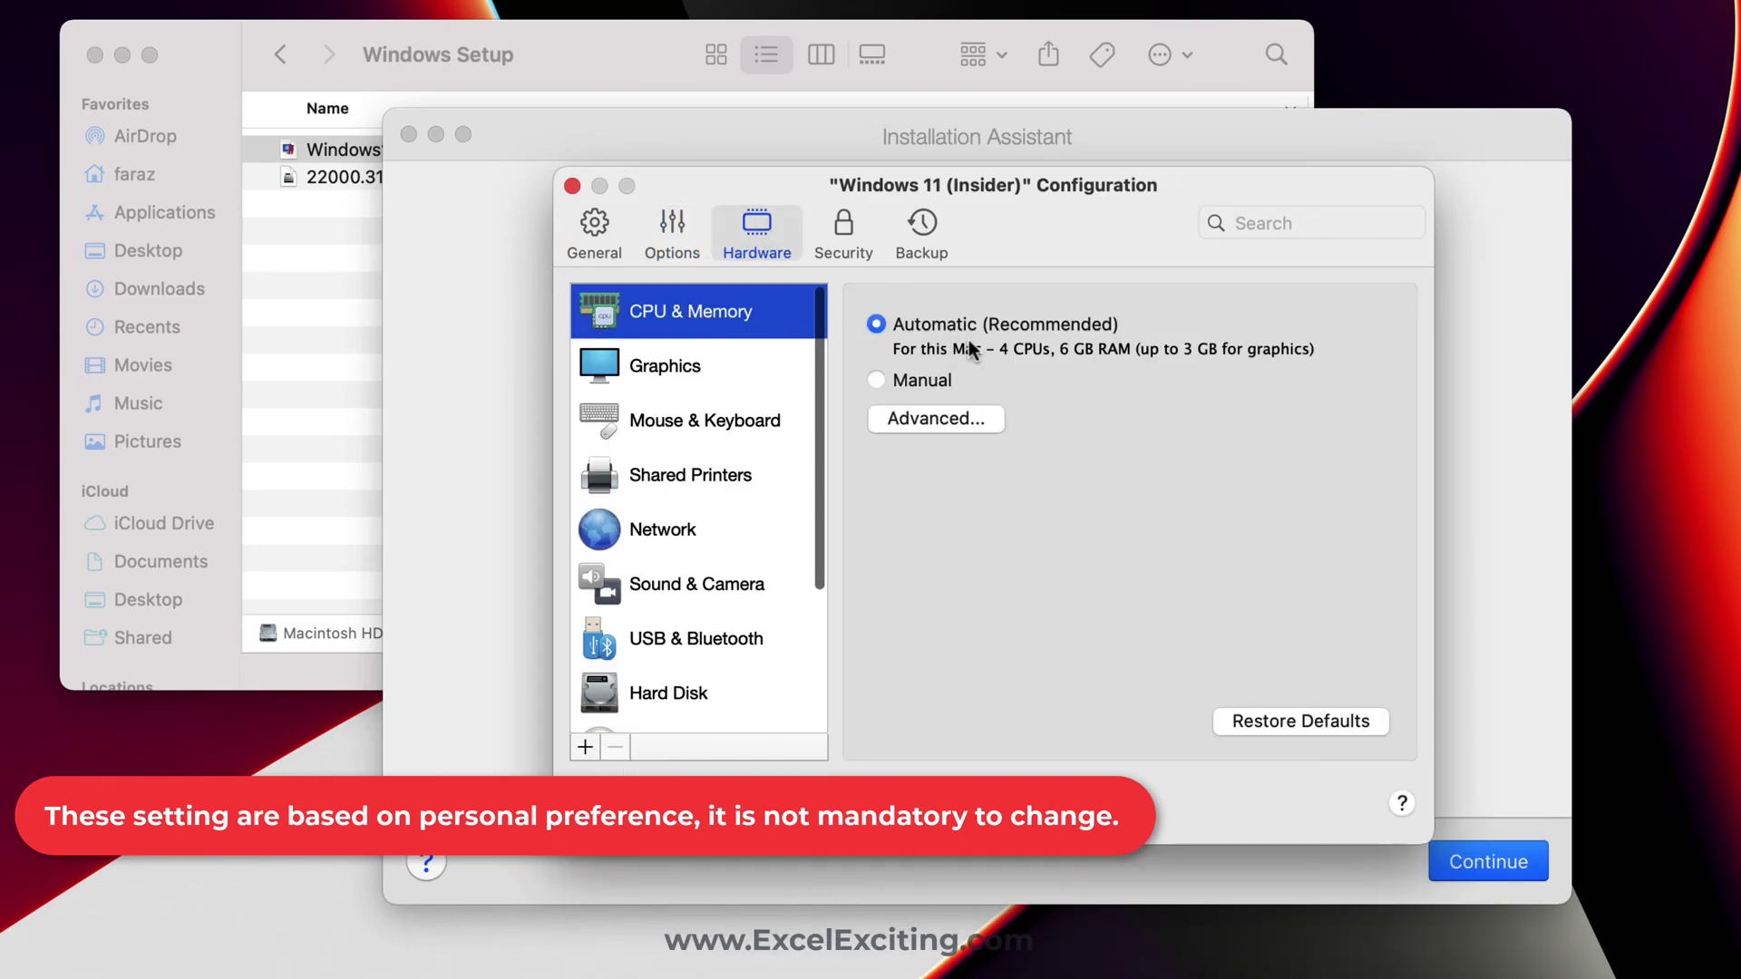
{"action": "left_click", "coordinate": [913, 381]}
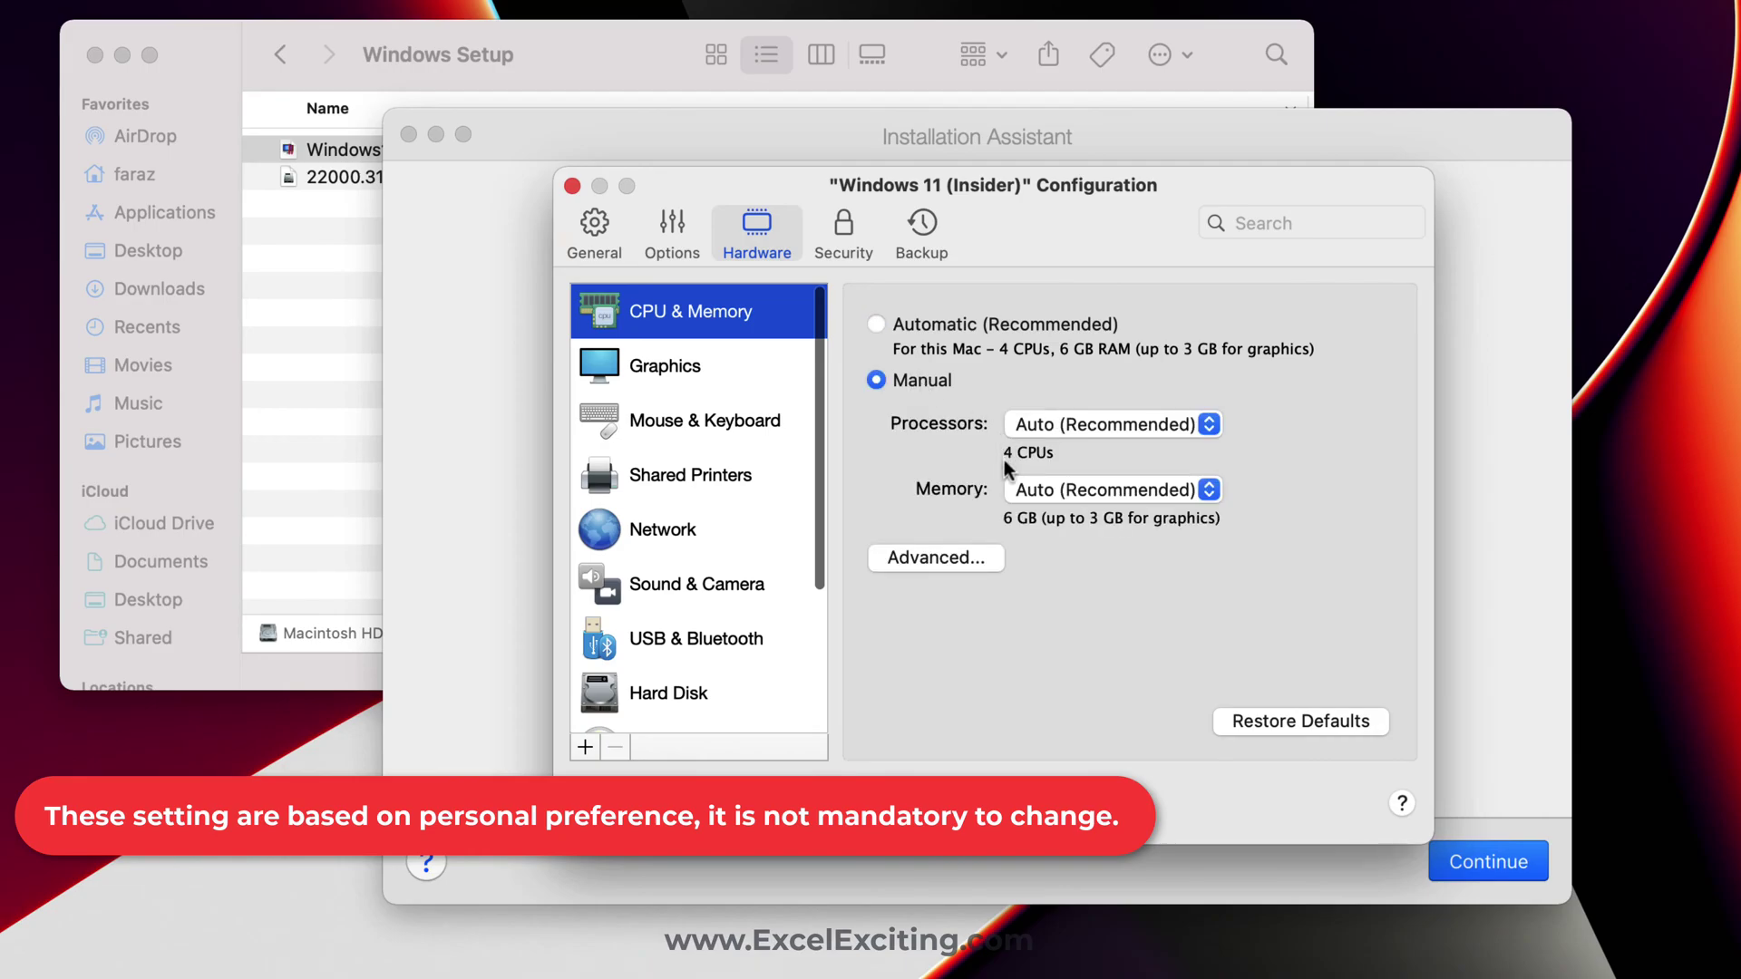
{"action": "left_click", "coordinate": [893, 324]}
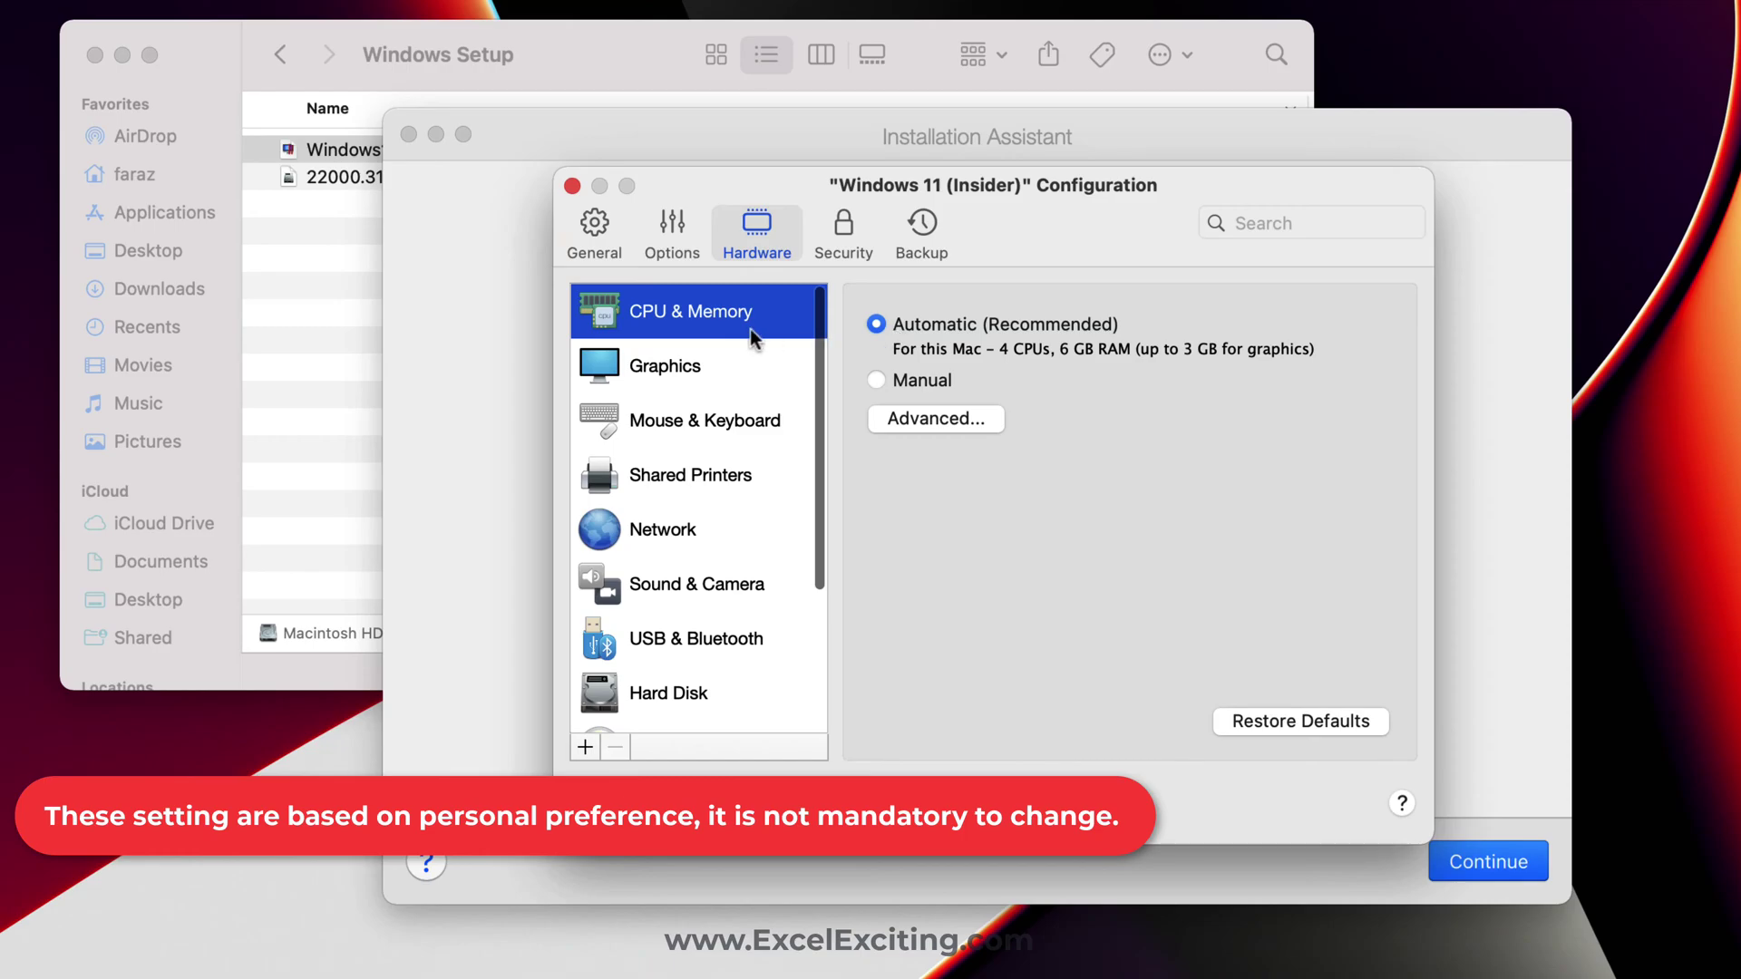
In the VM's Sharing options, set Share folders to none
{"action": "left_click", "coordinate": [678, 227]}
{"action": "left_click", "coordinate": [711, 366]}
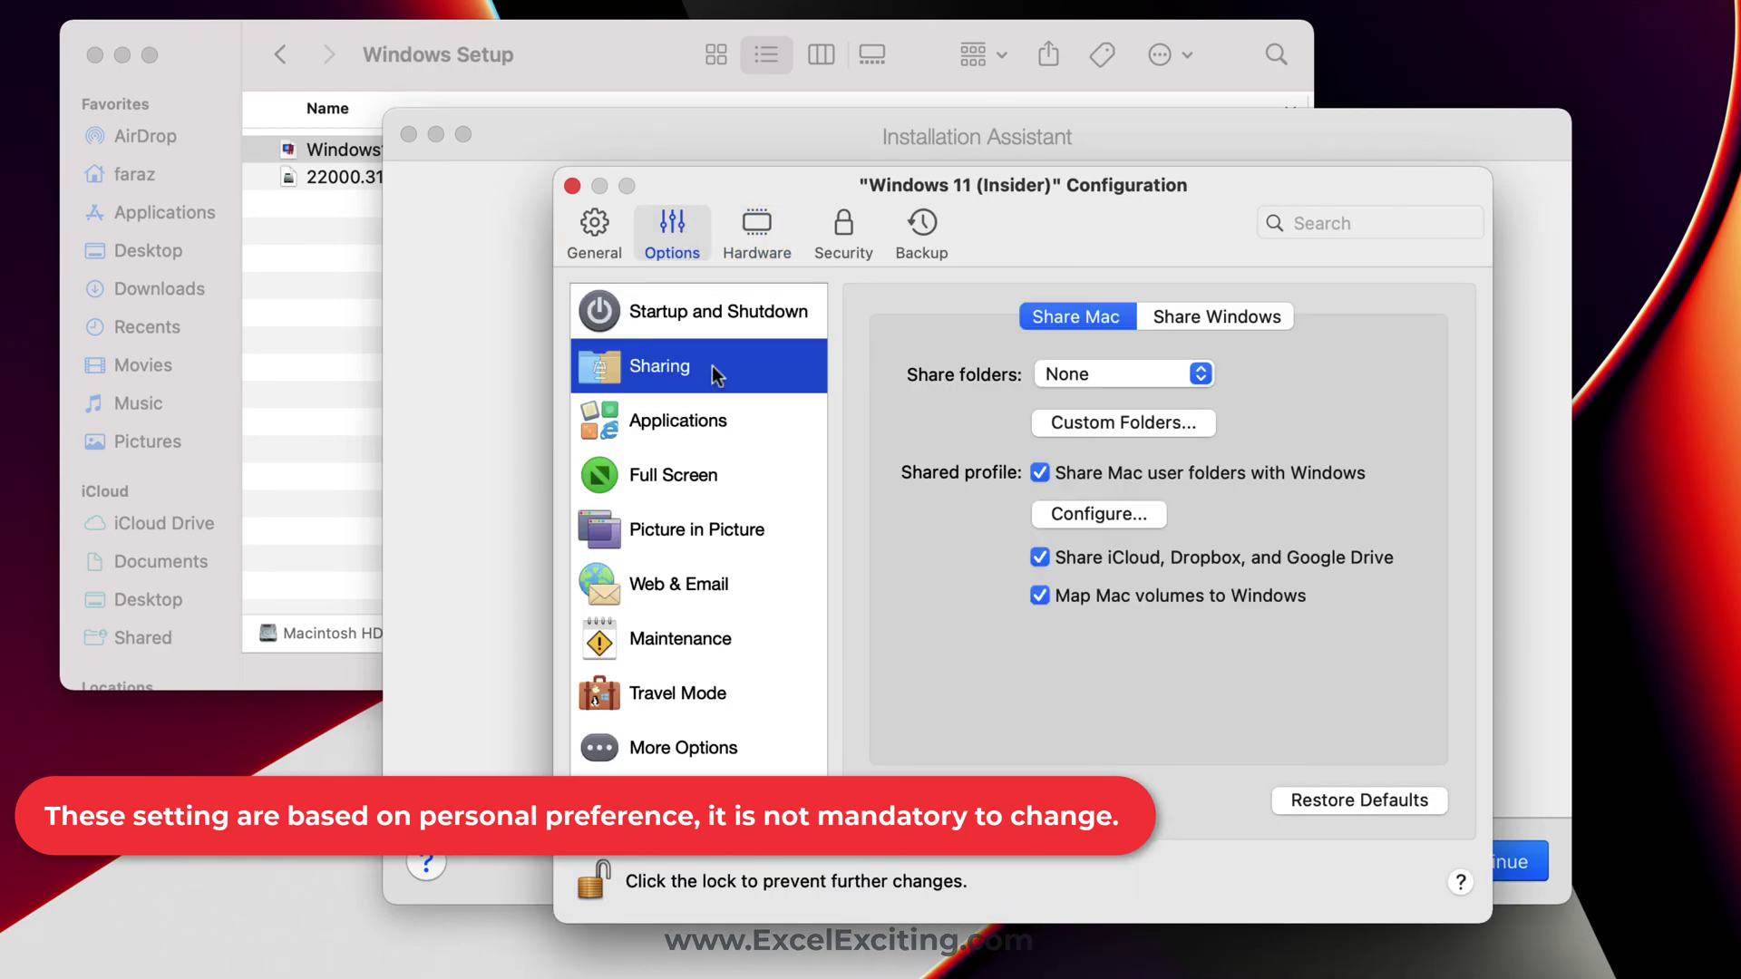
{"action": "left_click", "coordinate": [1151, 379]}
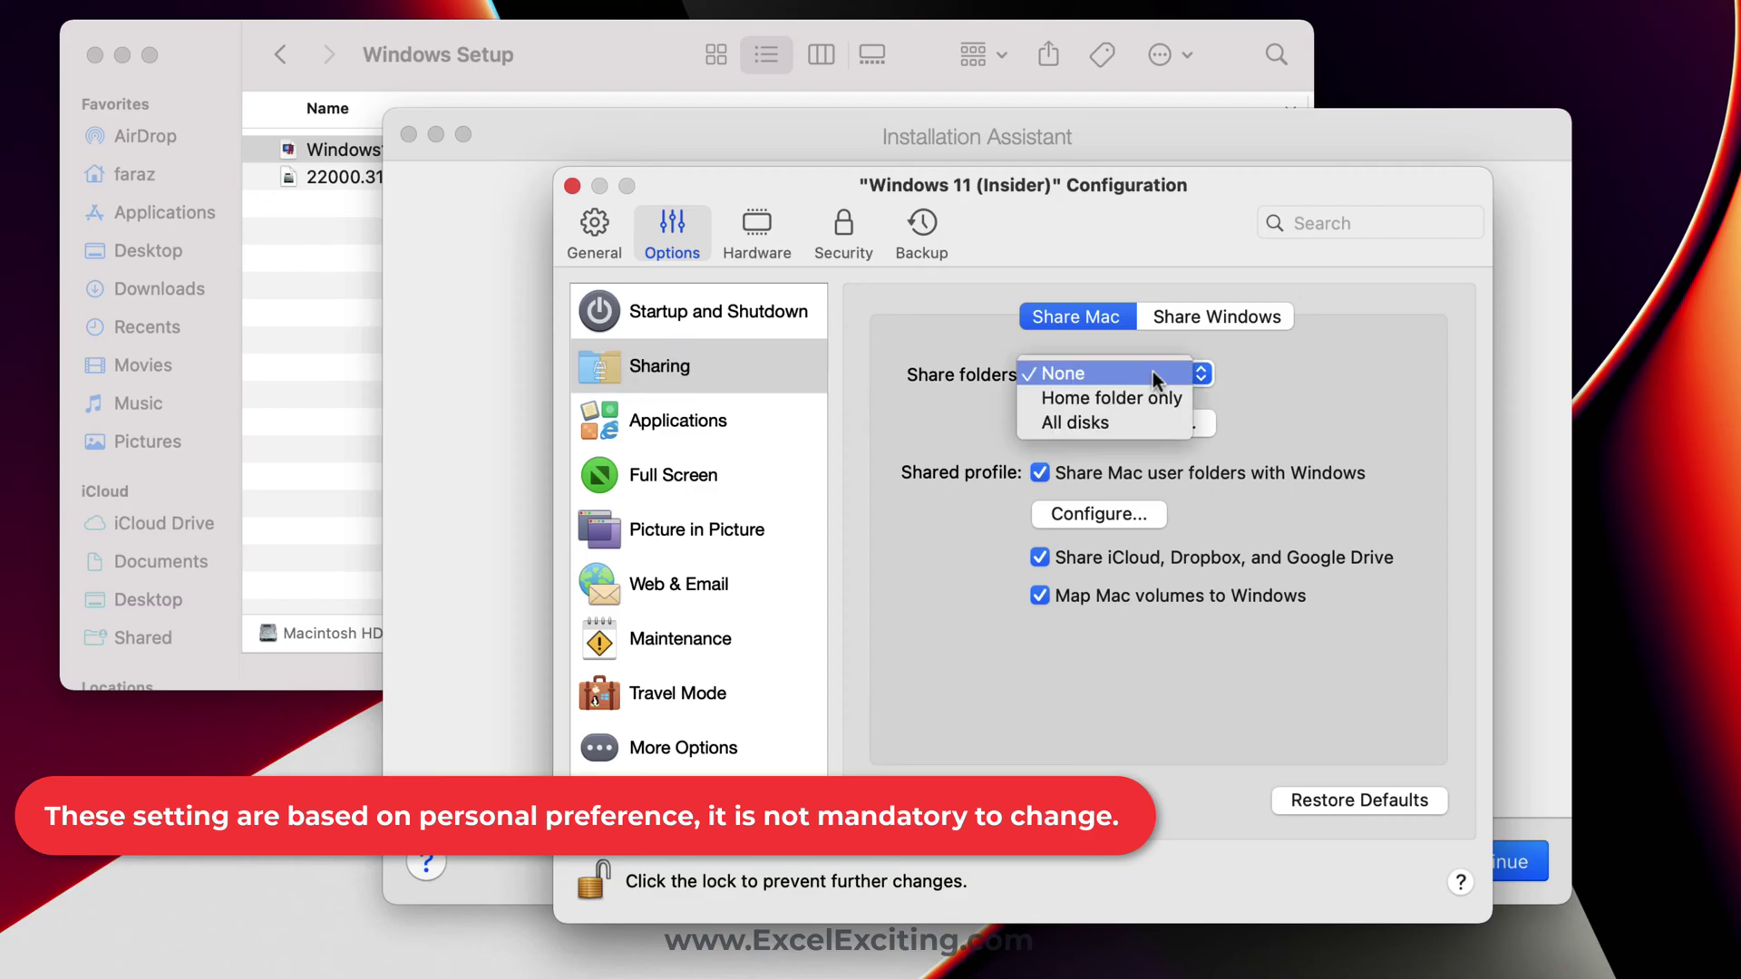
{"action": "left_click", "coordinate": [1156, 373]}
Keep only Music, Movies and Downloads mapped, with iCloud, Dropbox and Google Drive sharing off
{"action": "left_click", "coordinate": [1151, 422]}
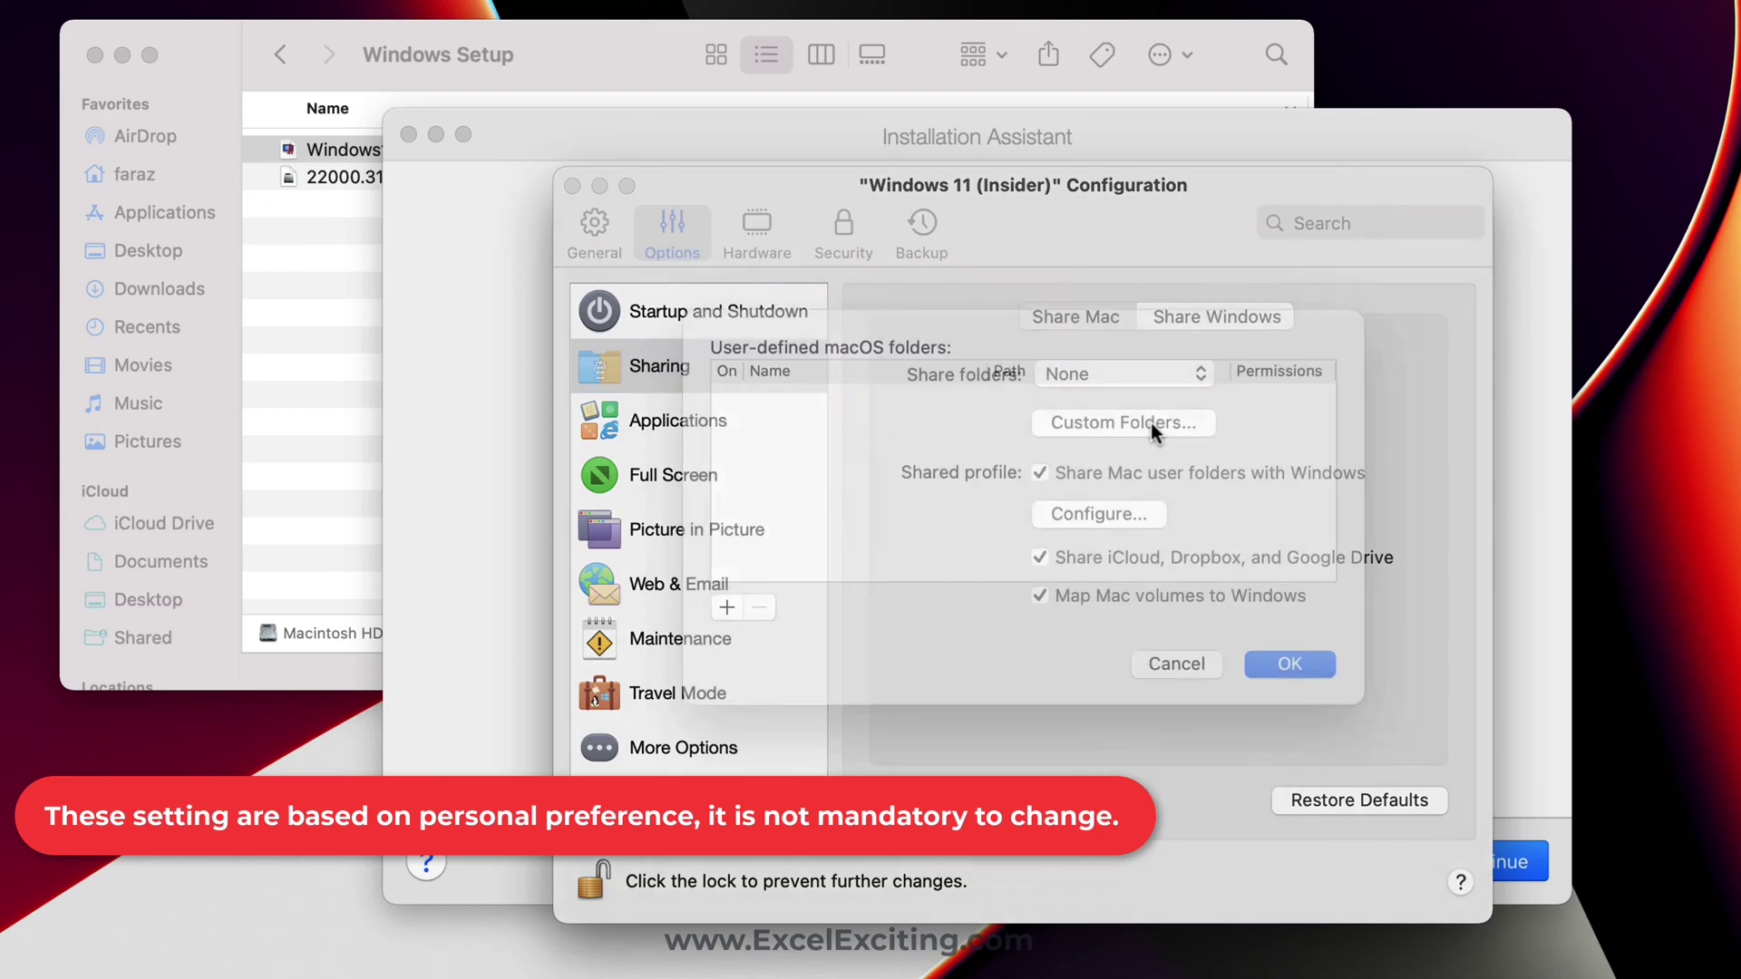
{"action": "left_click", "coordinate": [1162, 705]}
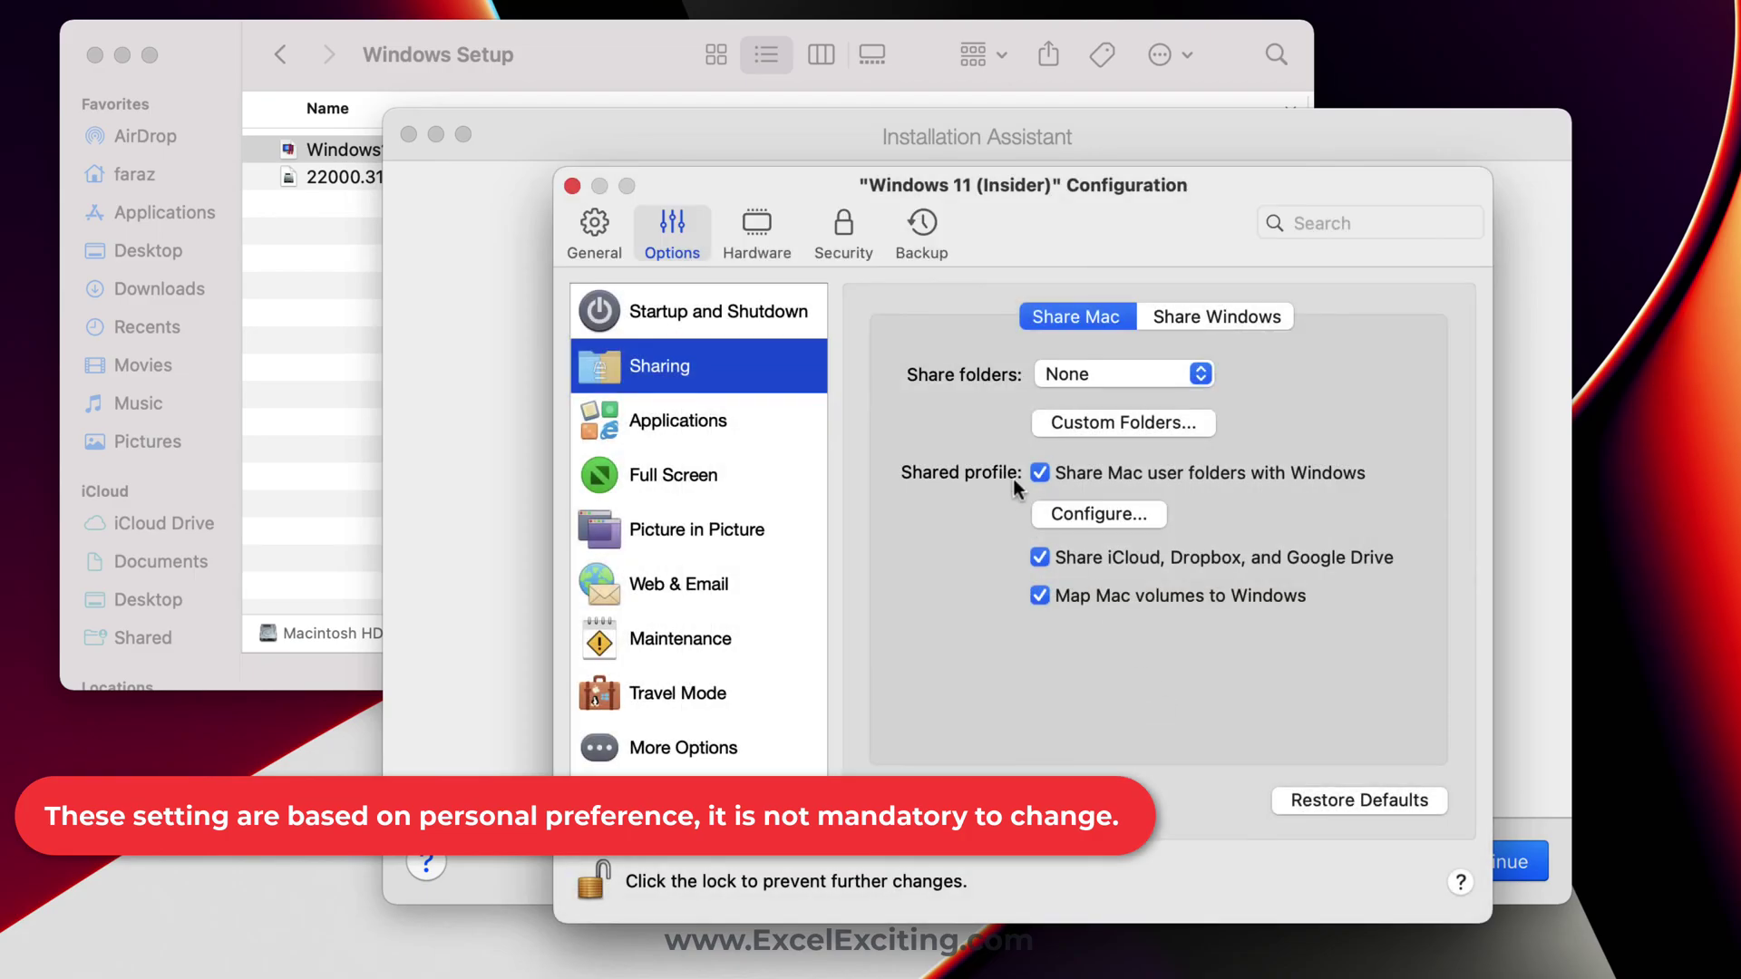
{"action": "left_click", "coordinate": [1063, 515]}
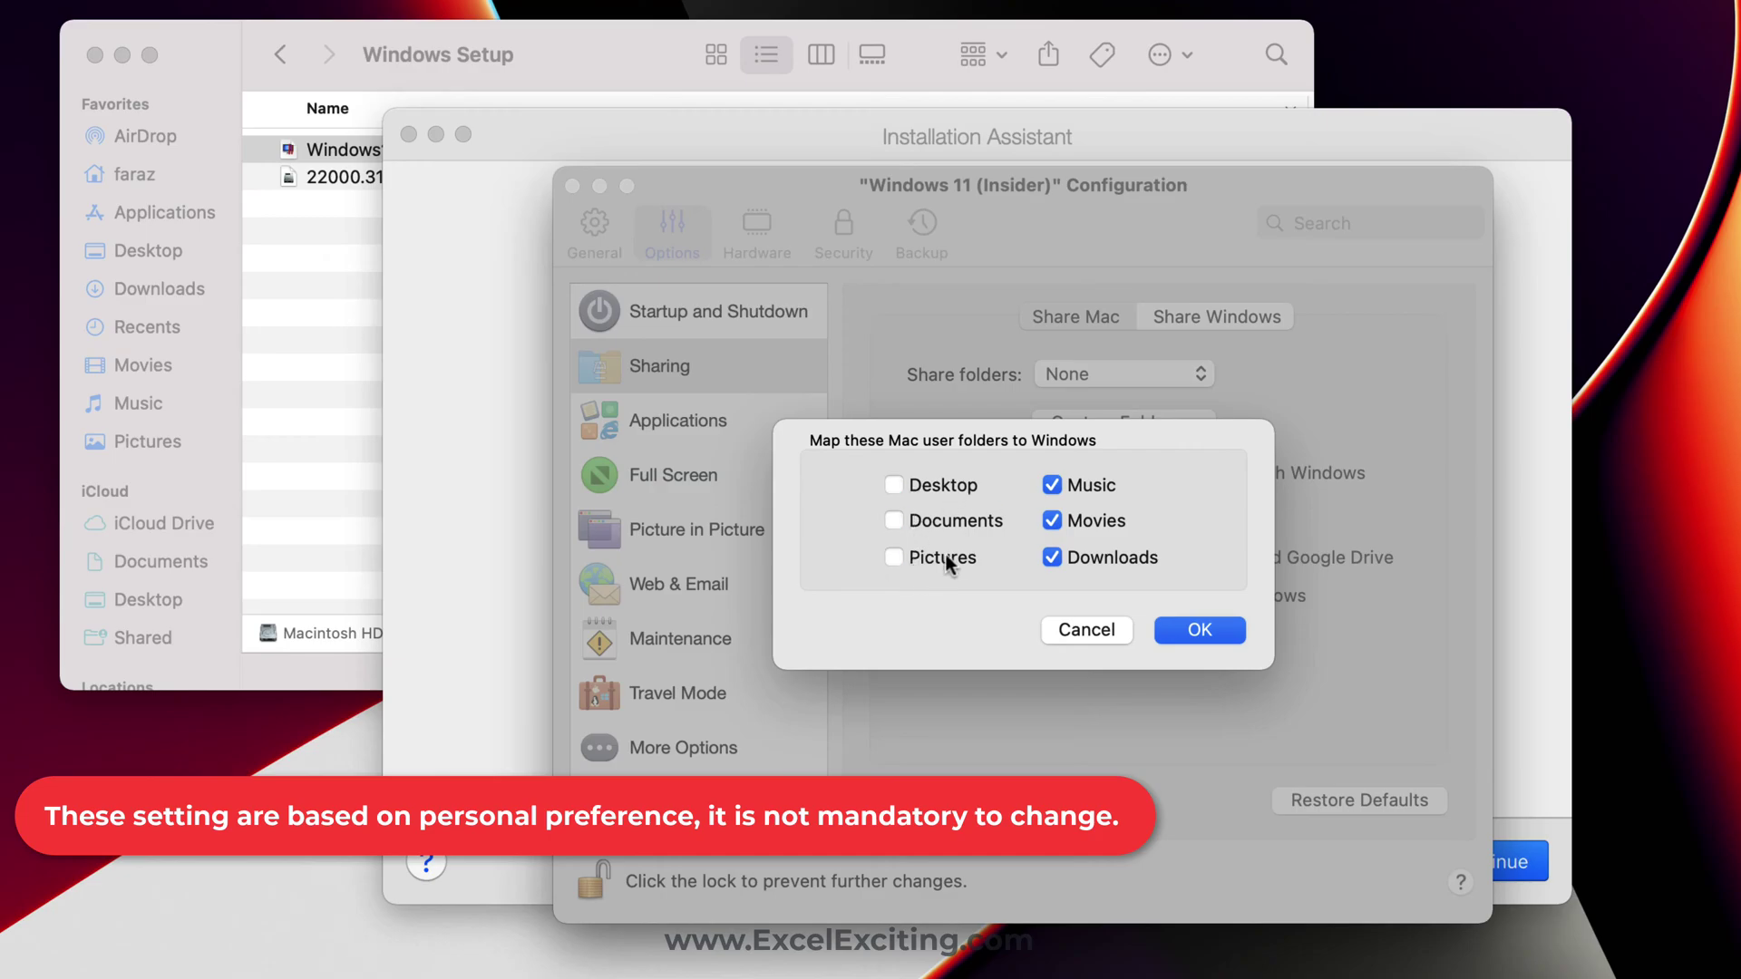
{"action": "left_click", "coordinate": [1183, 629]}
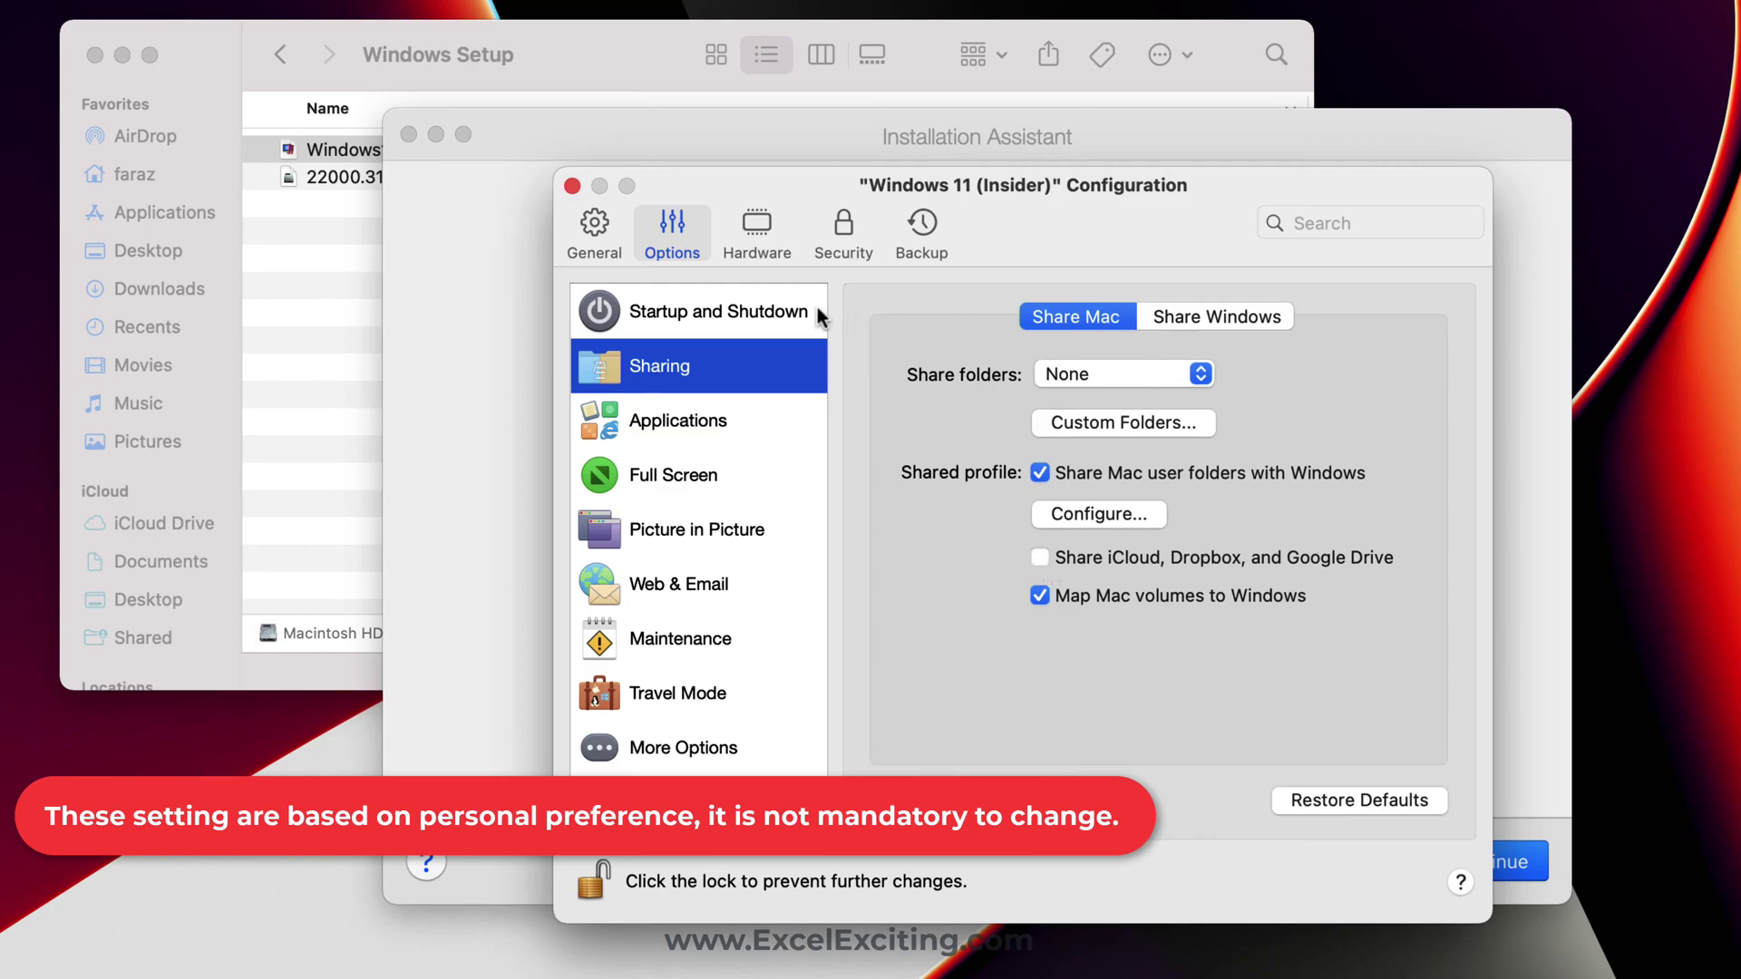
{"action": "left_click", "coordinate": [592, 227]}
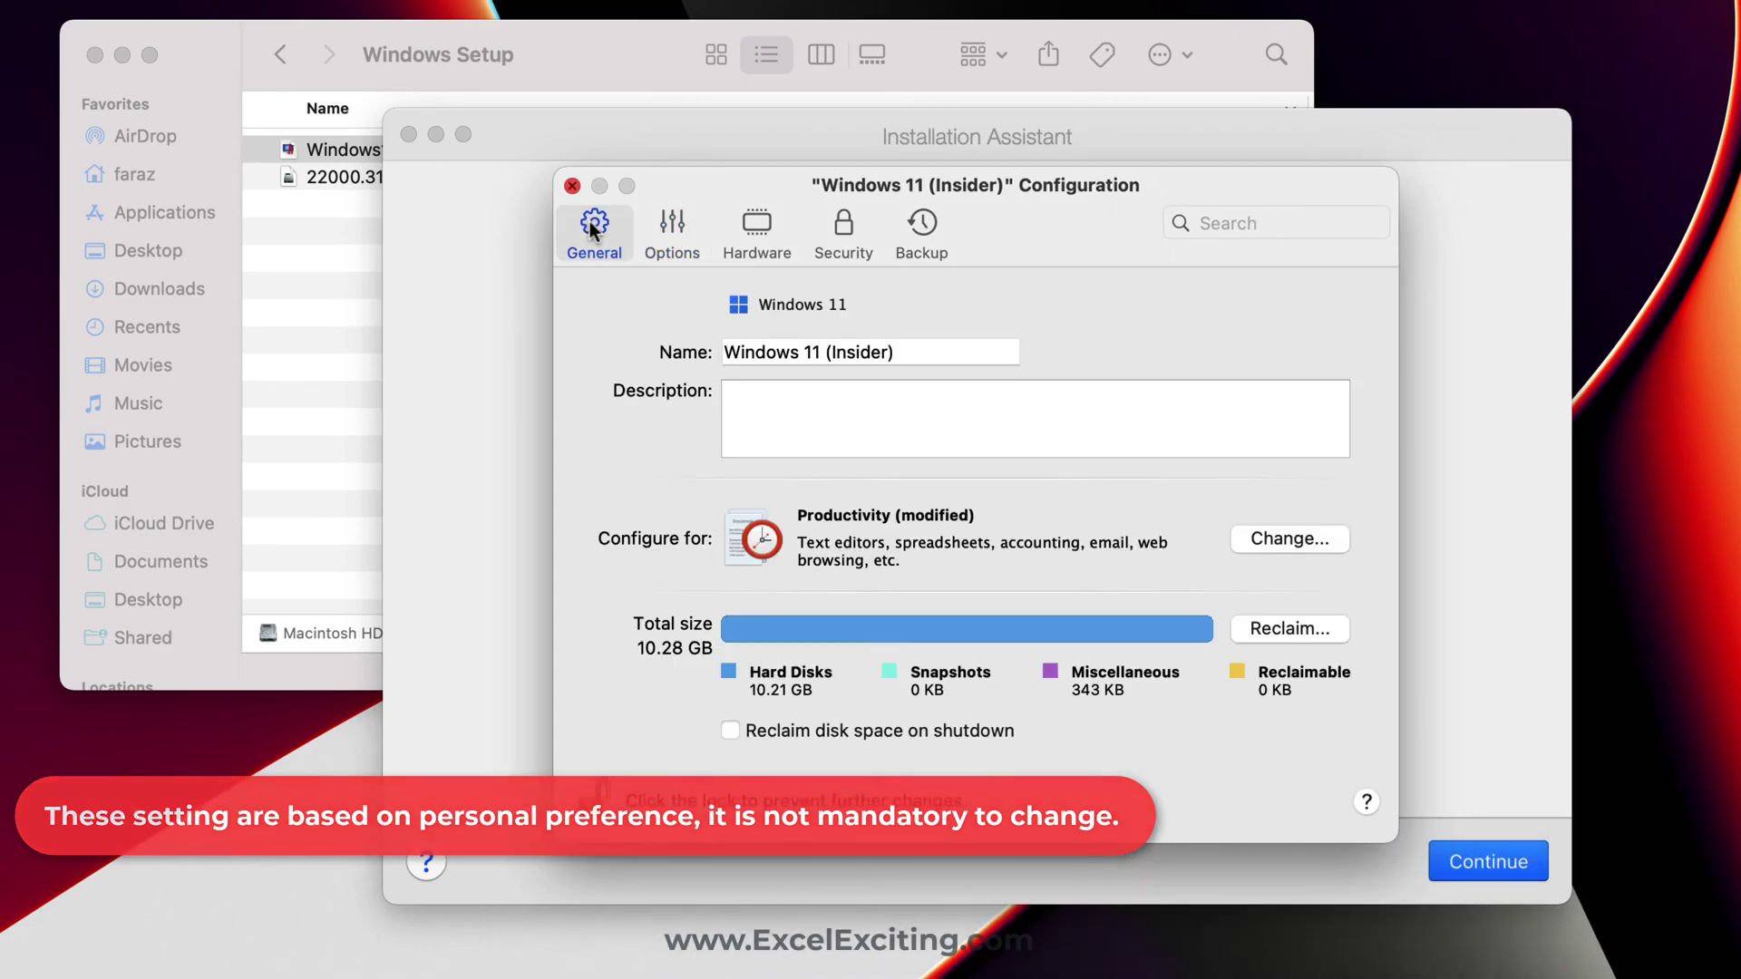
Install Windows 11 Insider from the configuration summary and dismiss the Installation Complete notice
{"action": "left_click", "coordinate": [565, 185]}
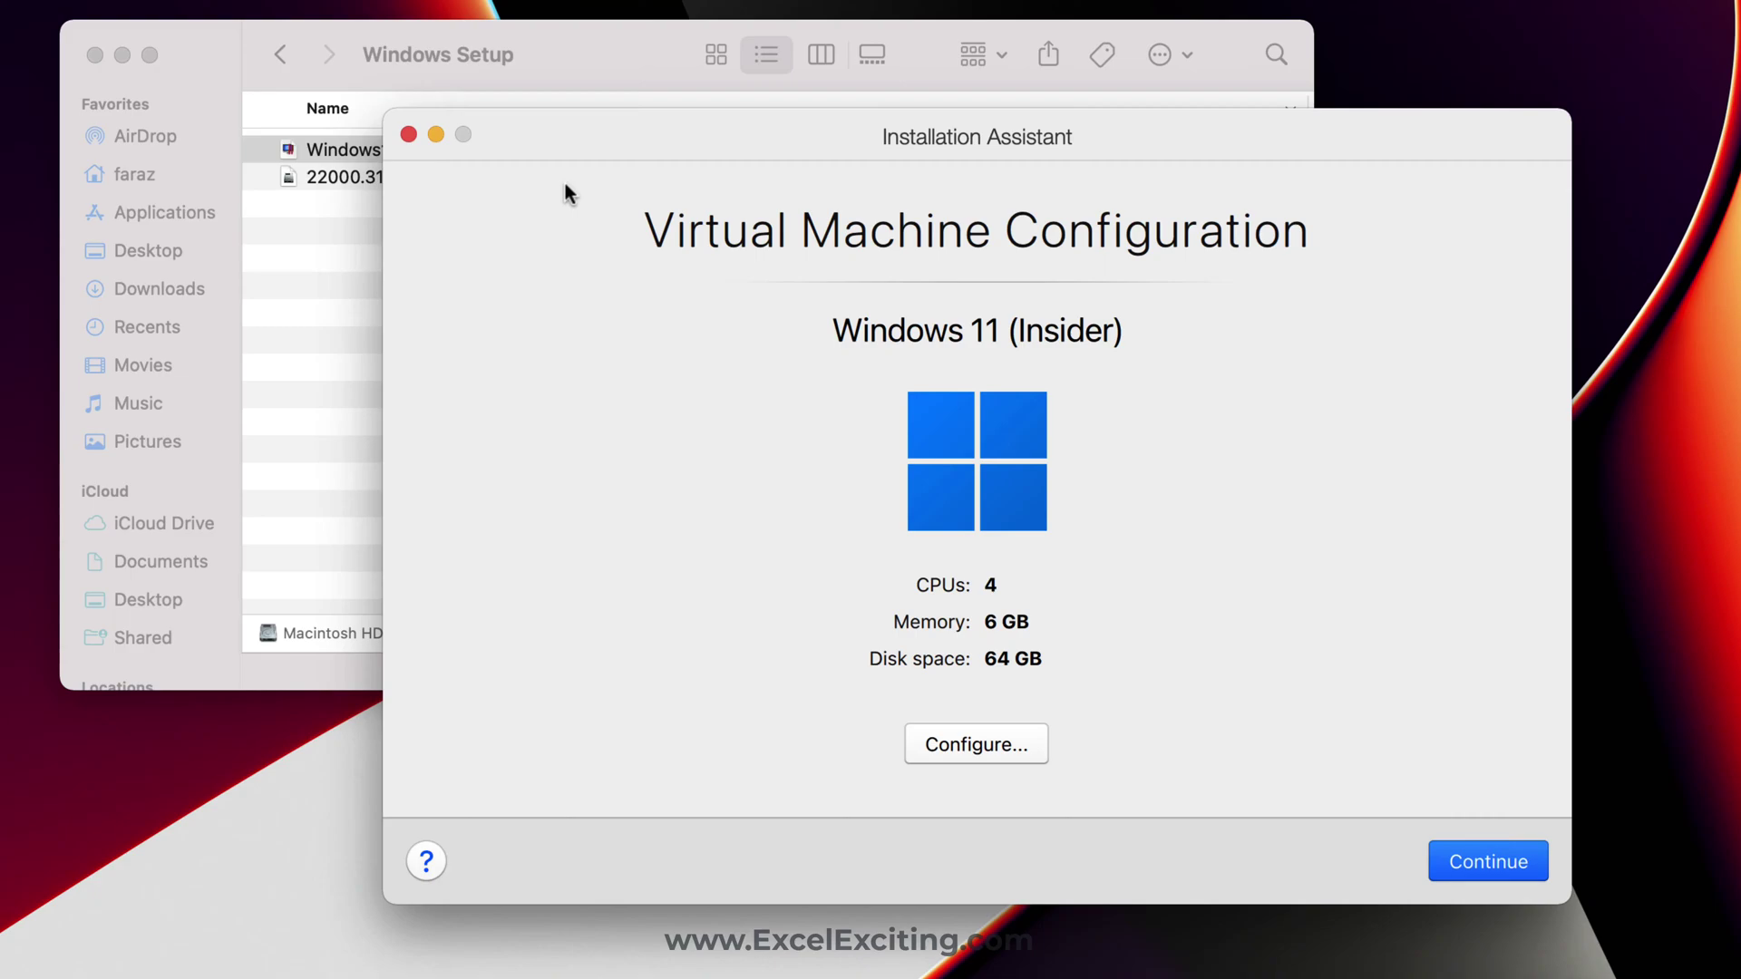
{"action": "left_click", "coordinate": [1466, 865]}
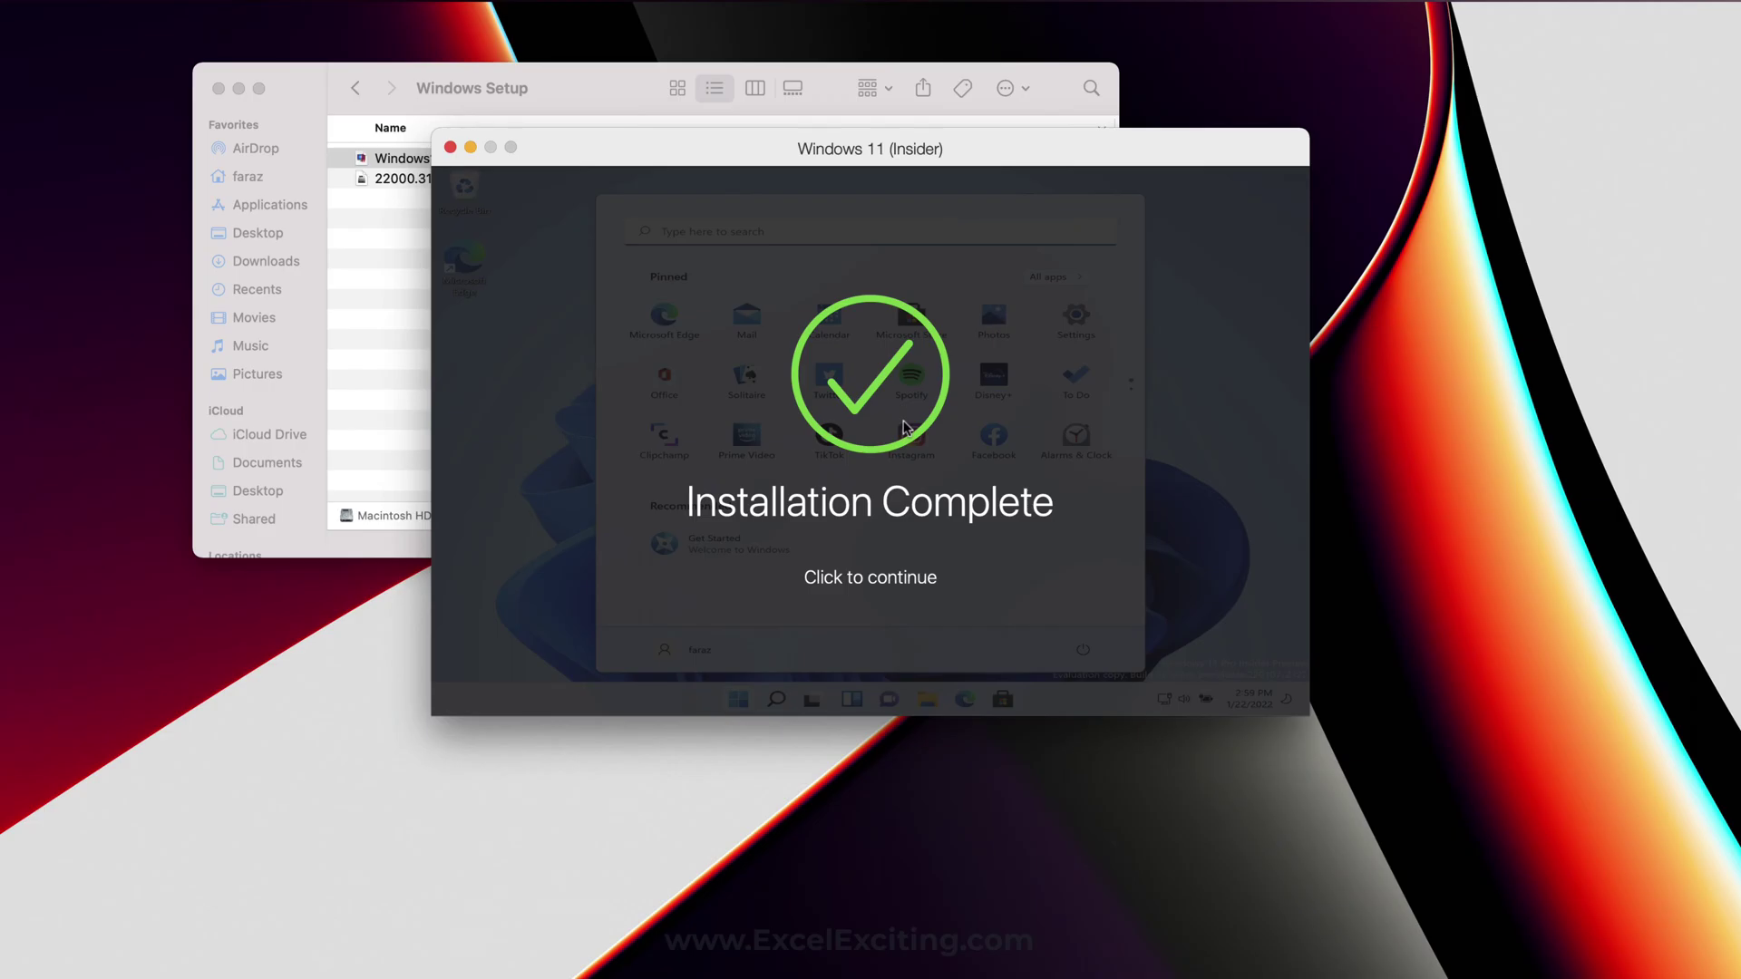
{"action": "left_click", "coordinate": [903, 426]}
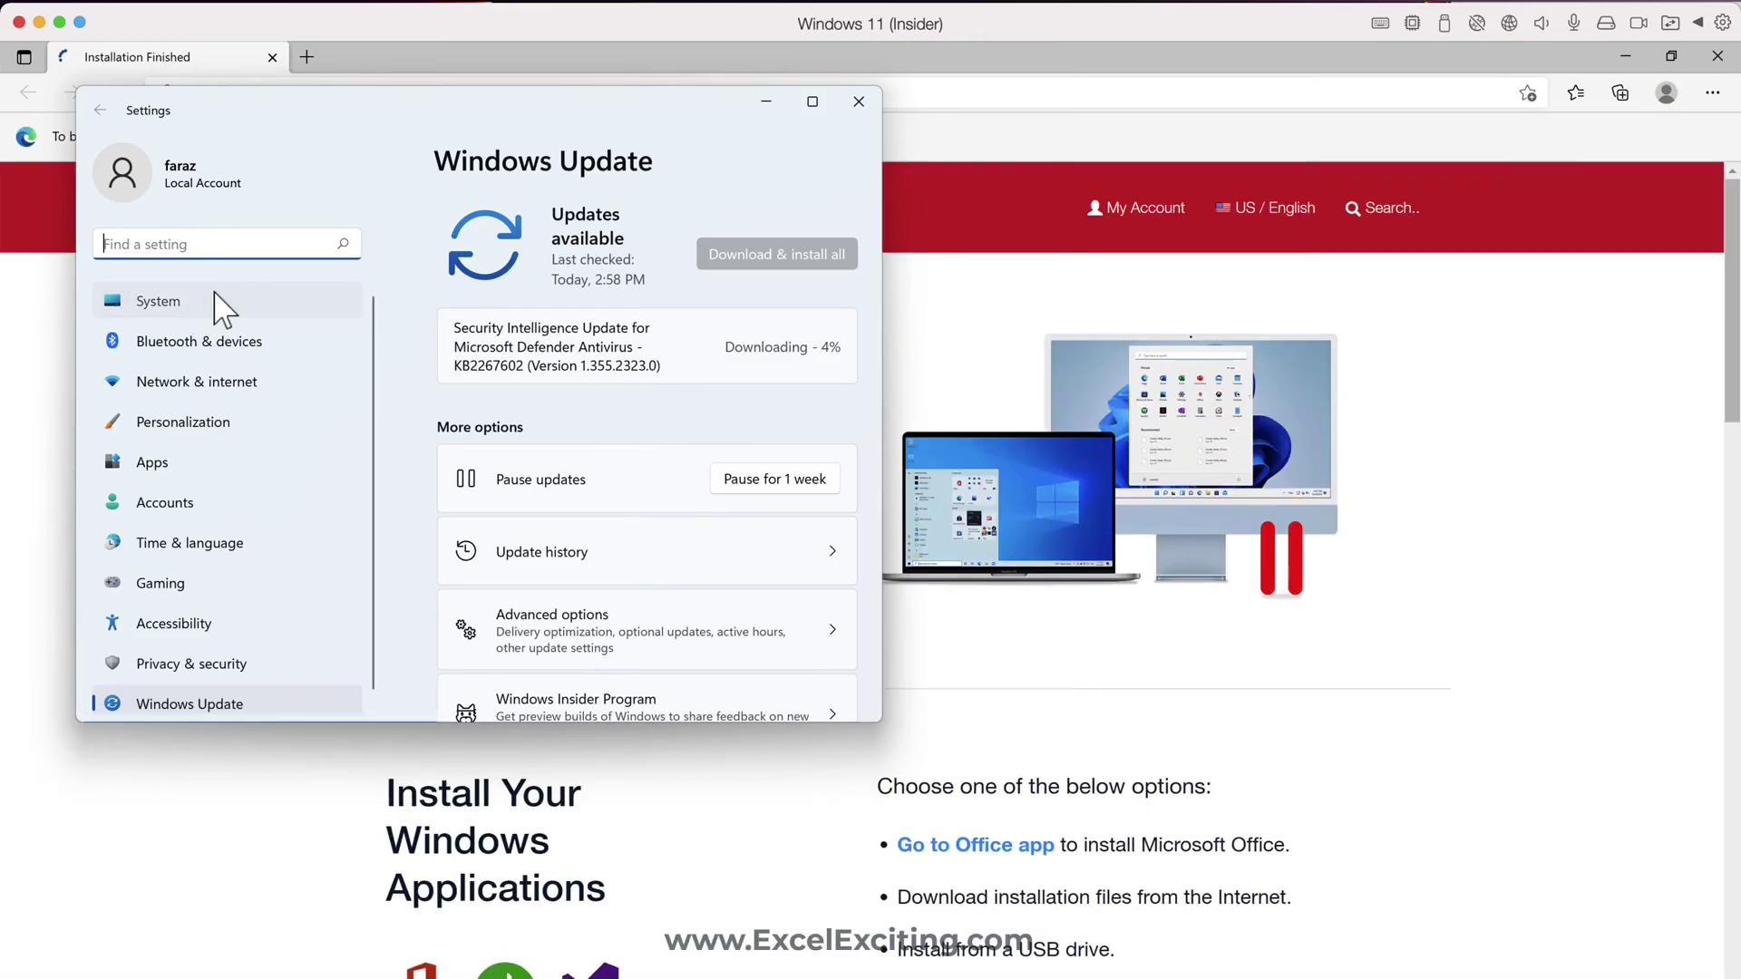
Verify System > About shows Windows 11 Pro Insider Preview Dev build 22533.1001, then close Settings
{"action": "left_click", "coordinate": [218, 306]}
{"action": "left_click", "coordinate": [813, 101]}
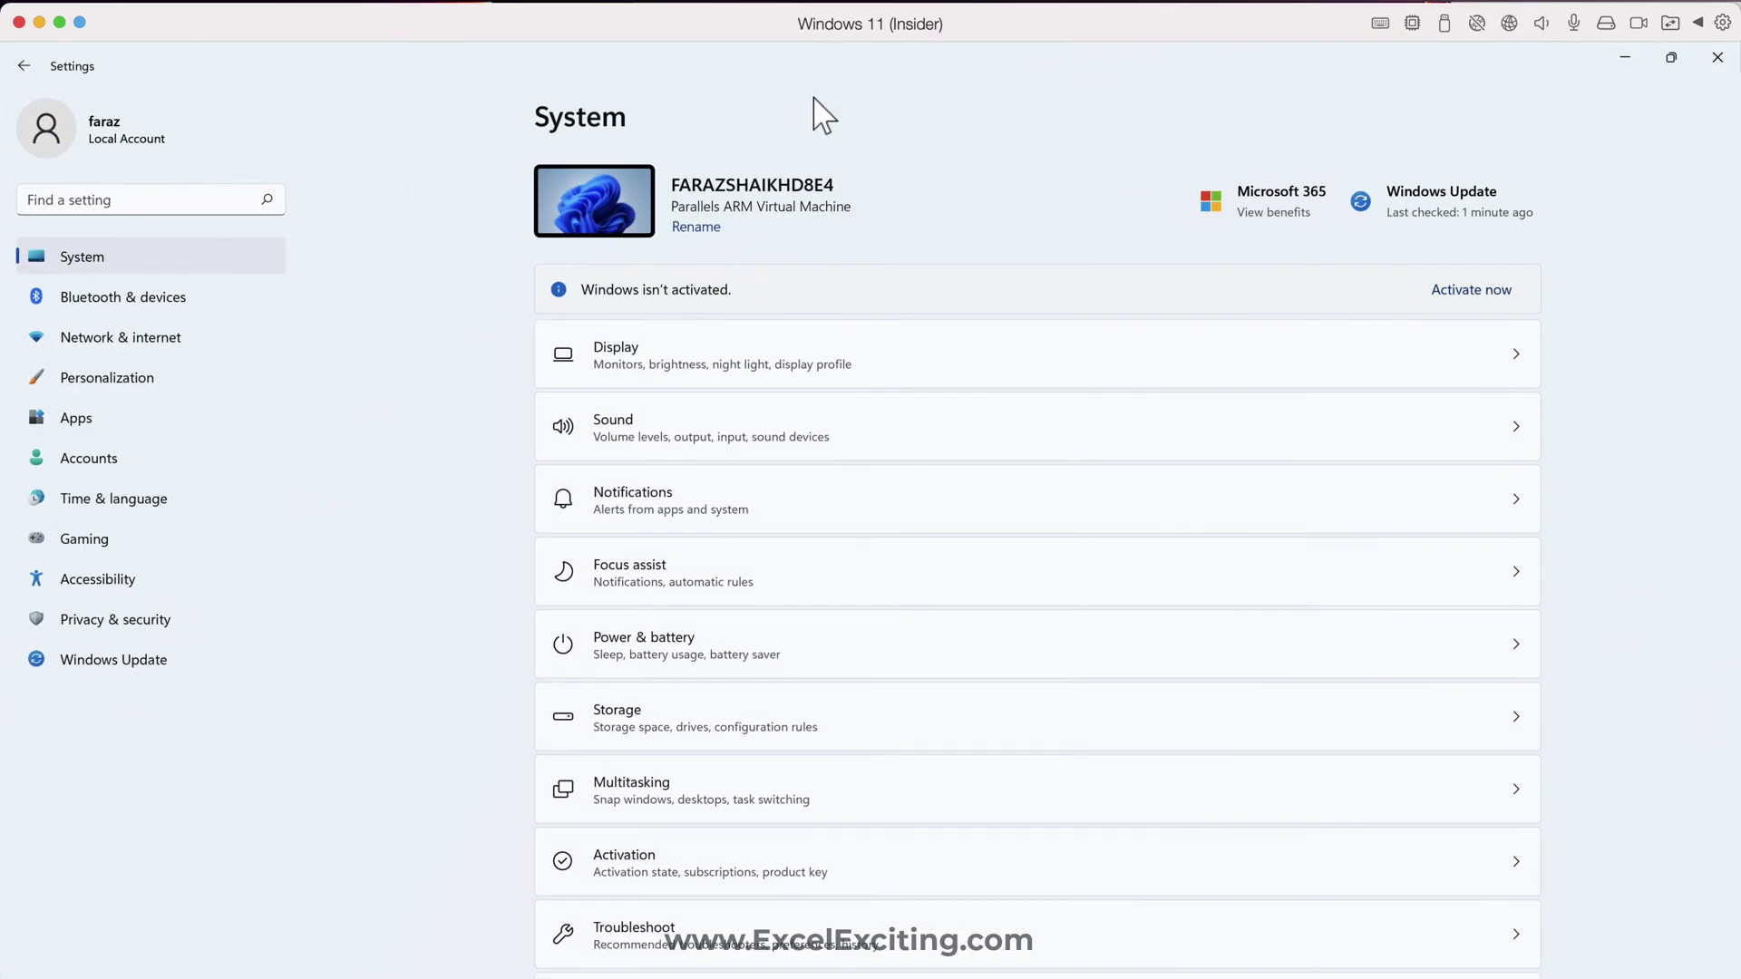
{"action": "scroll", "coordinate": [751, 578], "scroll_direction": "down", "scroll_amount": 1}
{"action": "scroll", "coordinate": [751, 577], "scroll_direction": "down", "scroll_amount": 4}
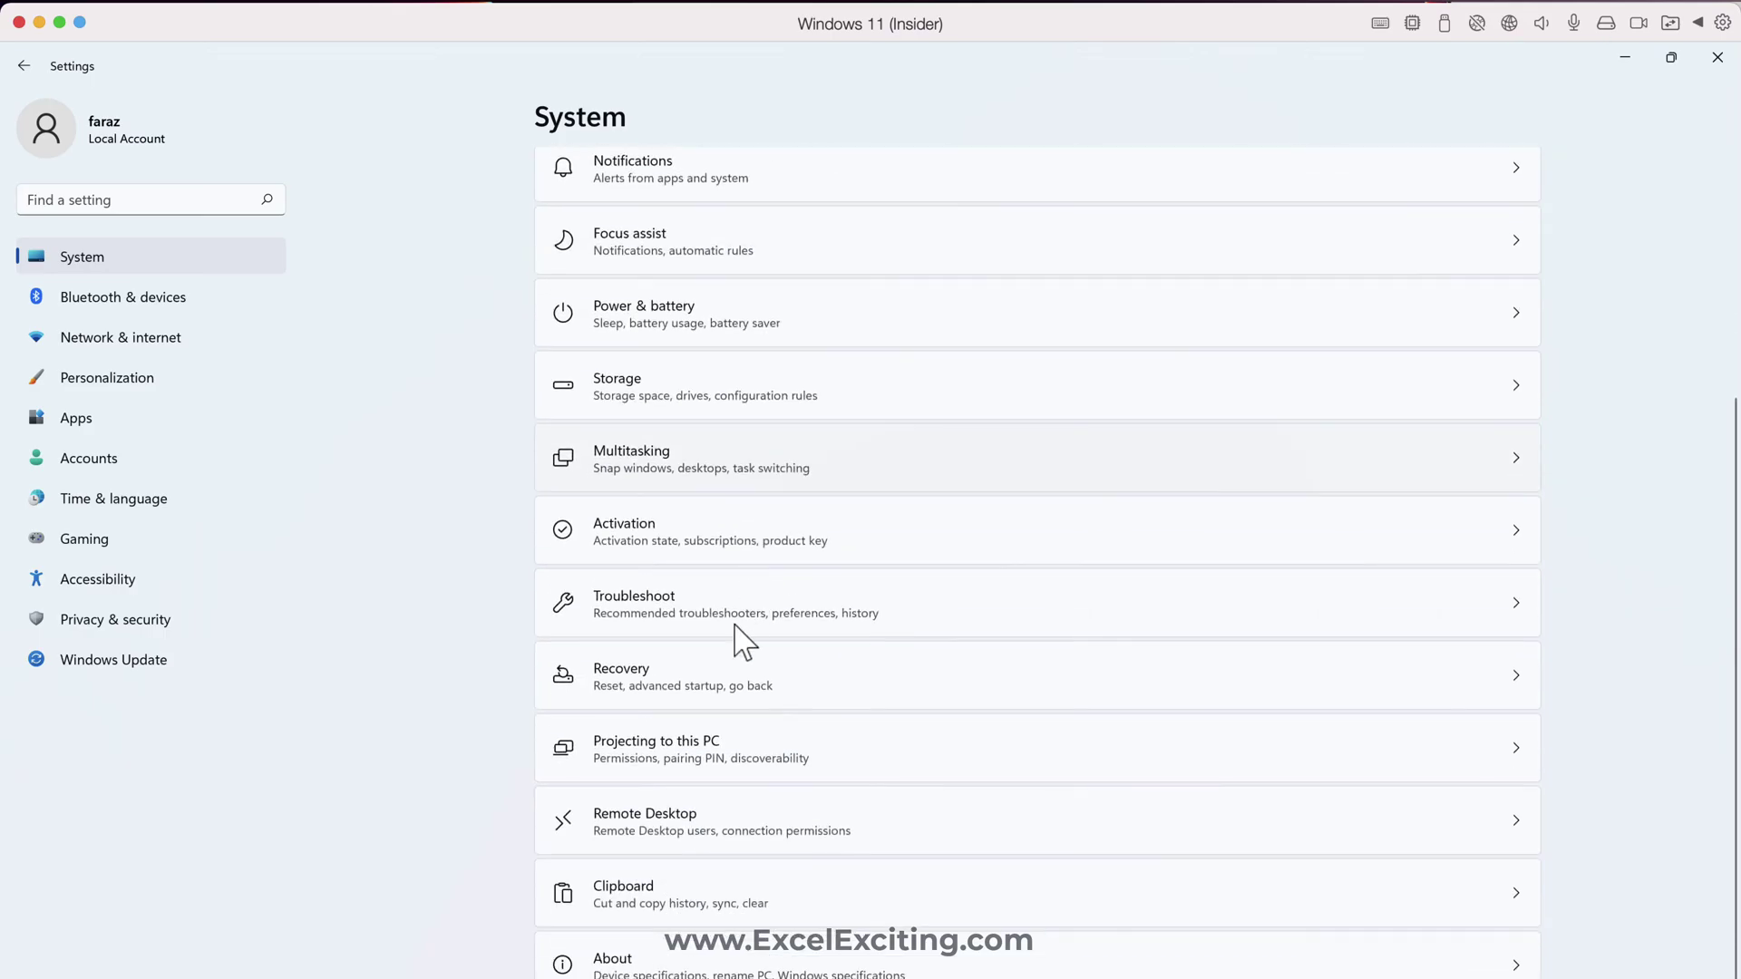
{"action": "left_click", "coordinate": [626, 963]}
{"action": "scroll", "coordinate": [719, 820], "scroll_direction": "down", "scroll_amount": 2}
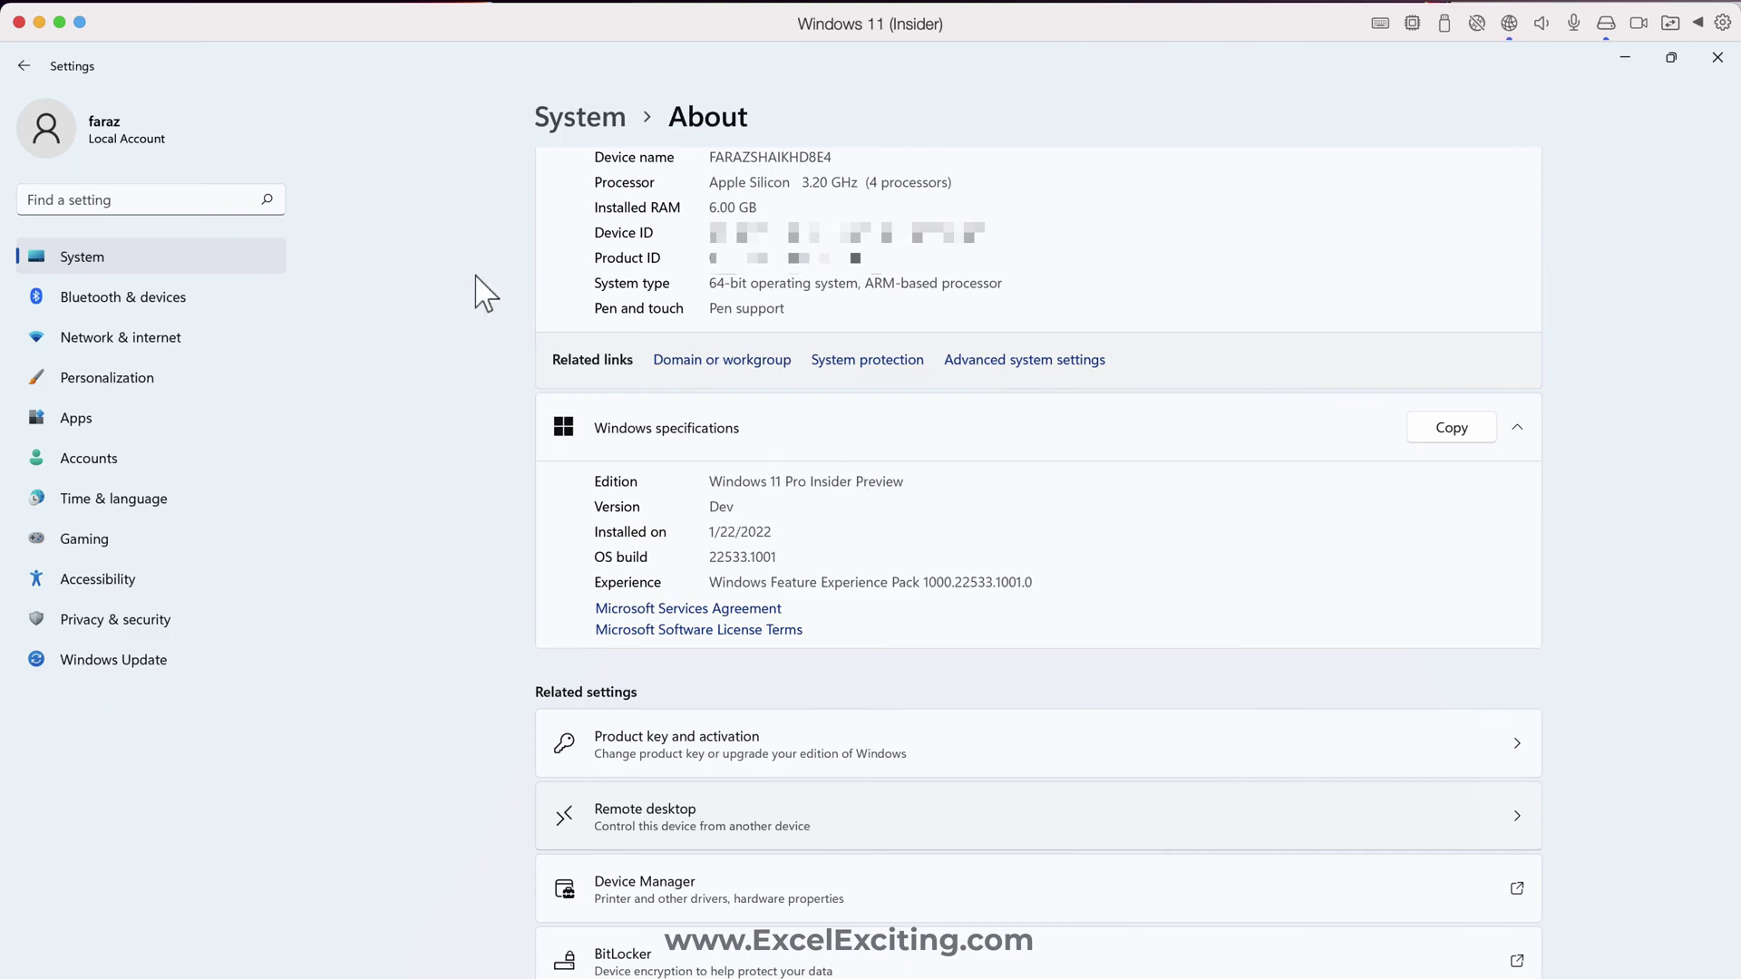
{"action": "left_click", "coordinate": [25, 66]}
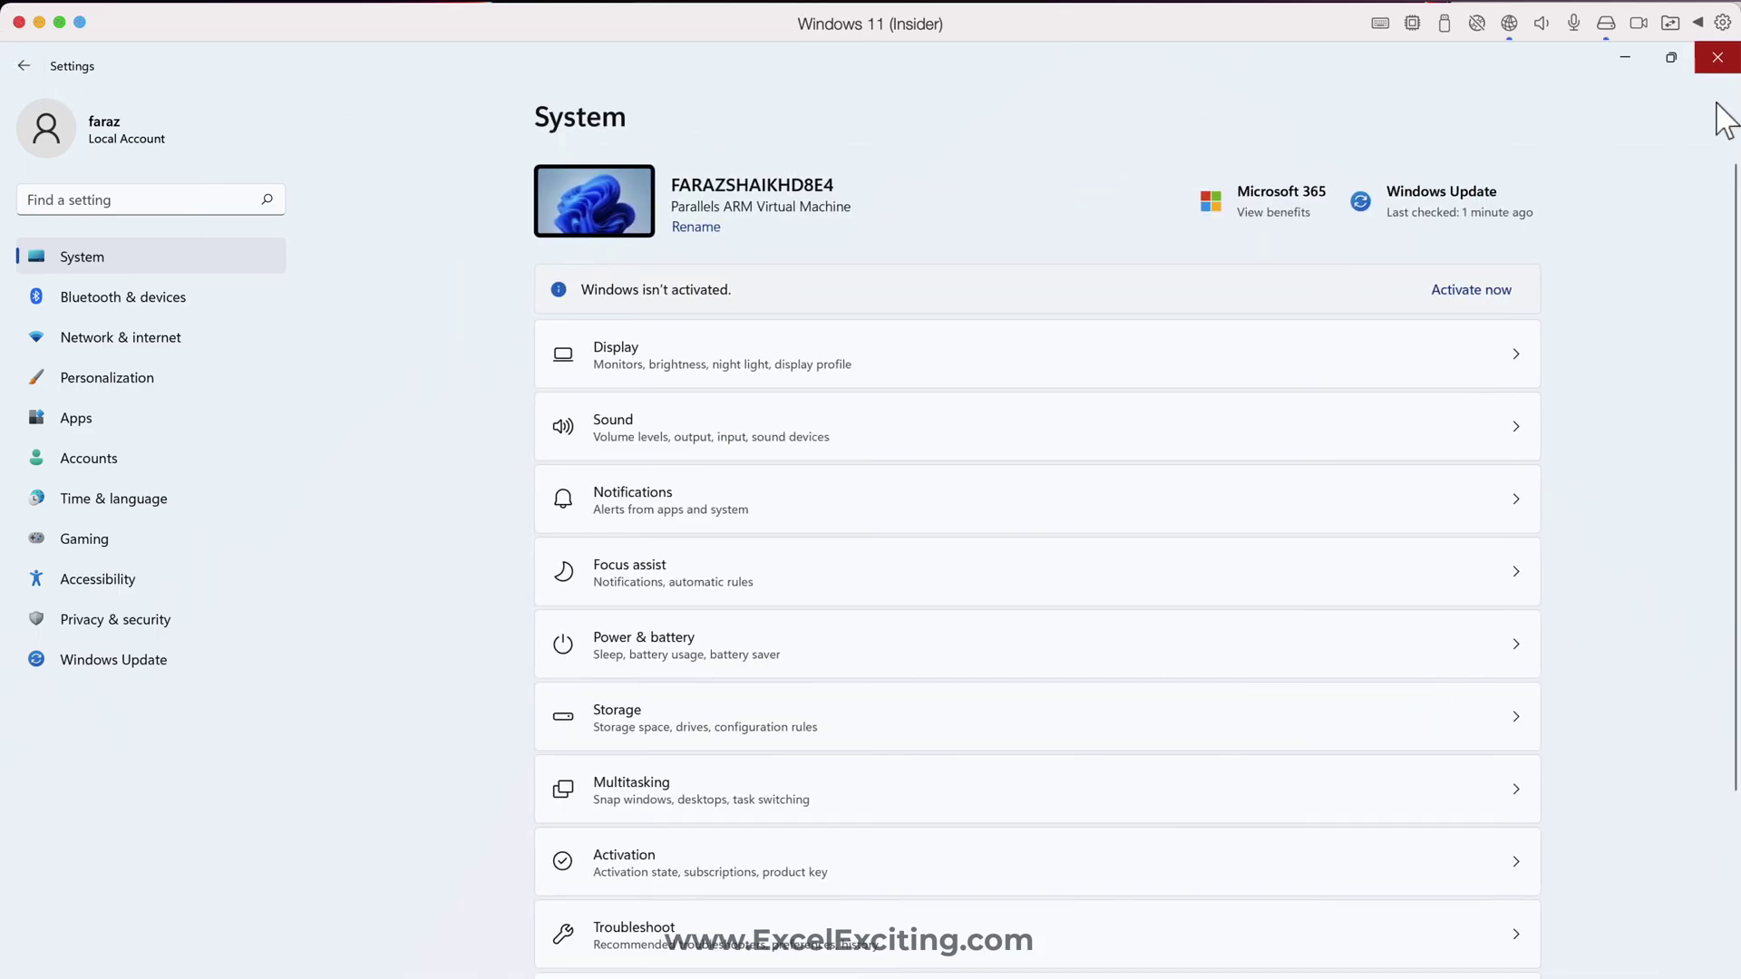
{"action": "left_click", "coordinate": [1717, 56]}
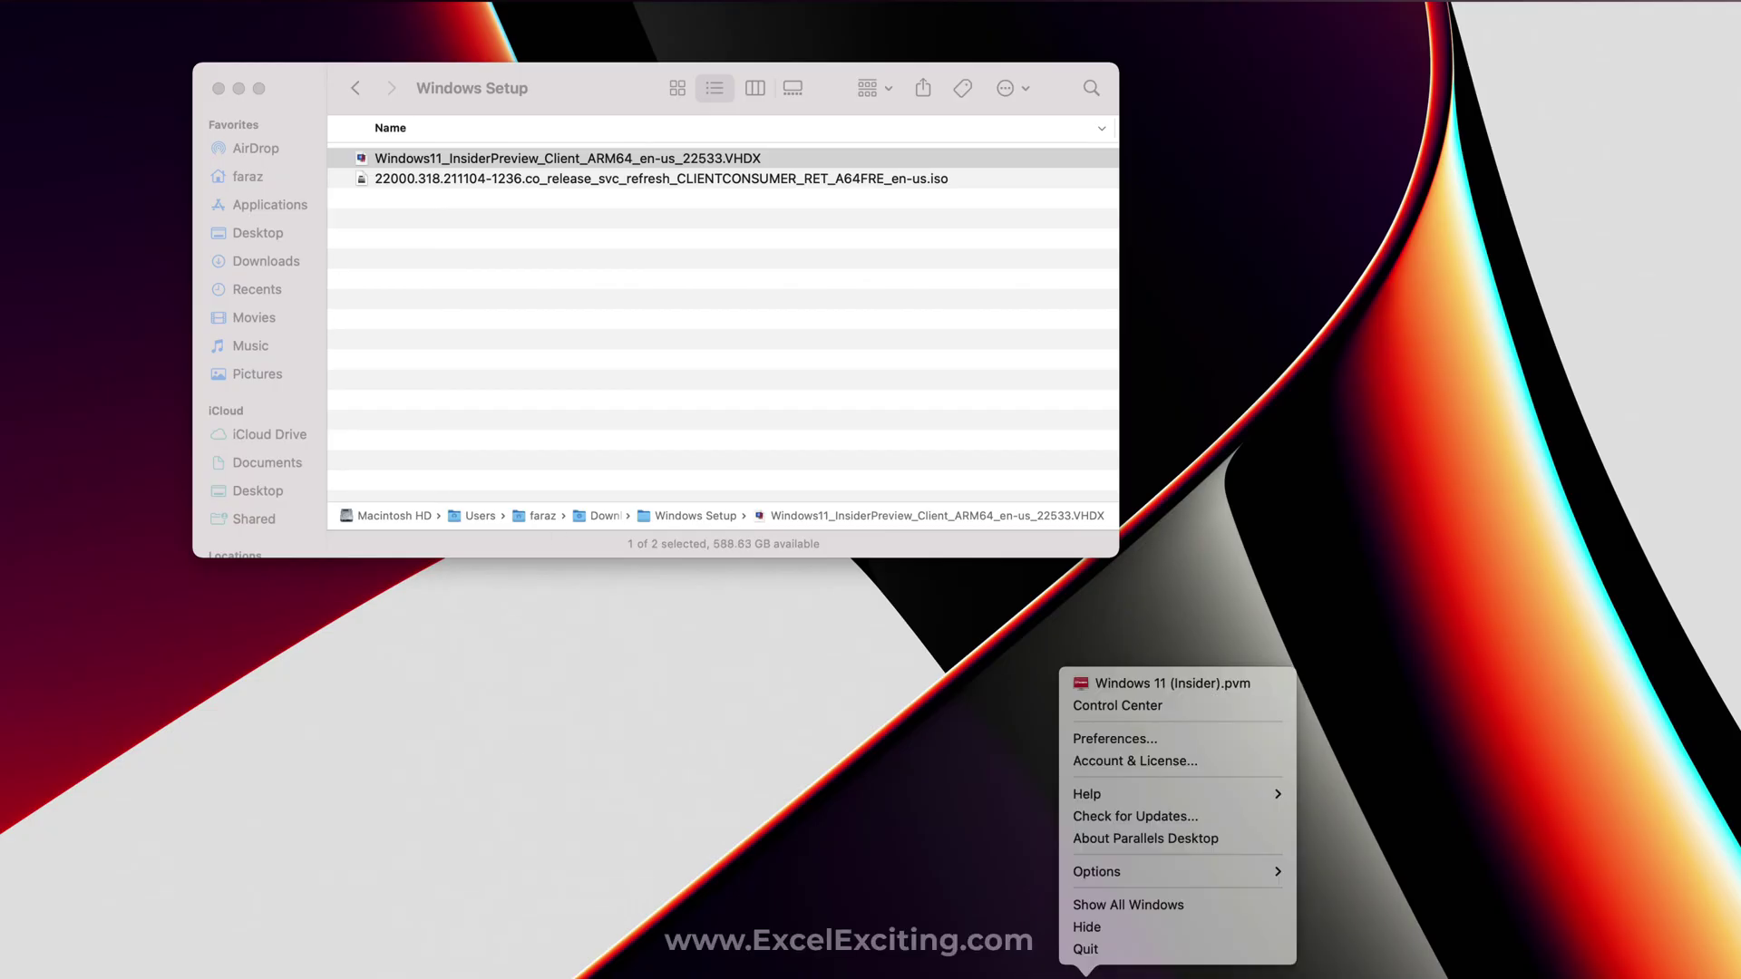
Add the existing Windows 11 (Working).pvm virtual machine from Control Center and start it
{"action": "left_click", "coordinate": [1188, 704]}
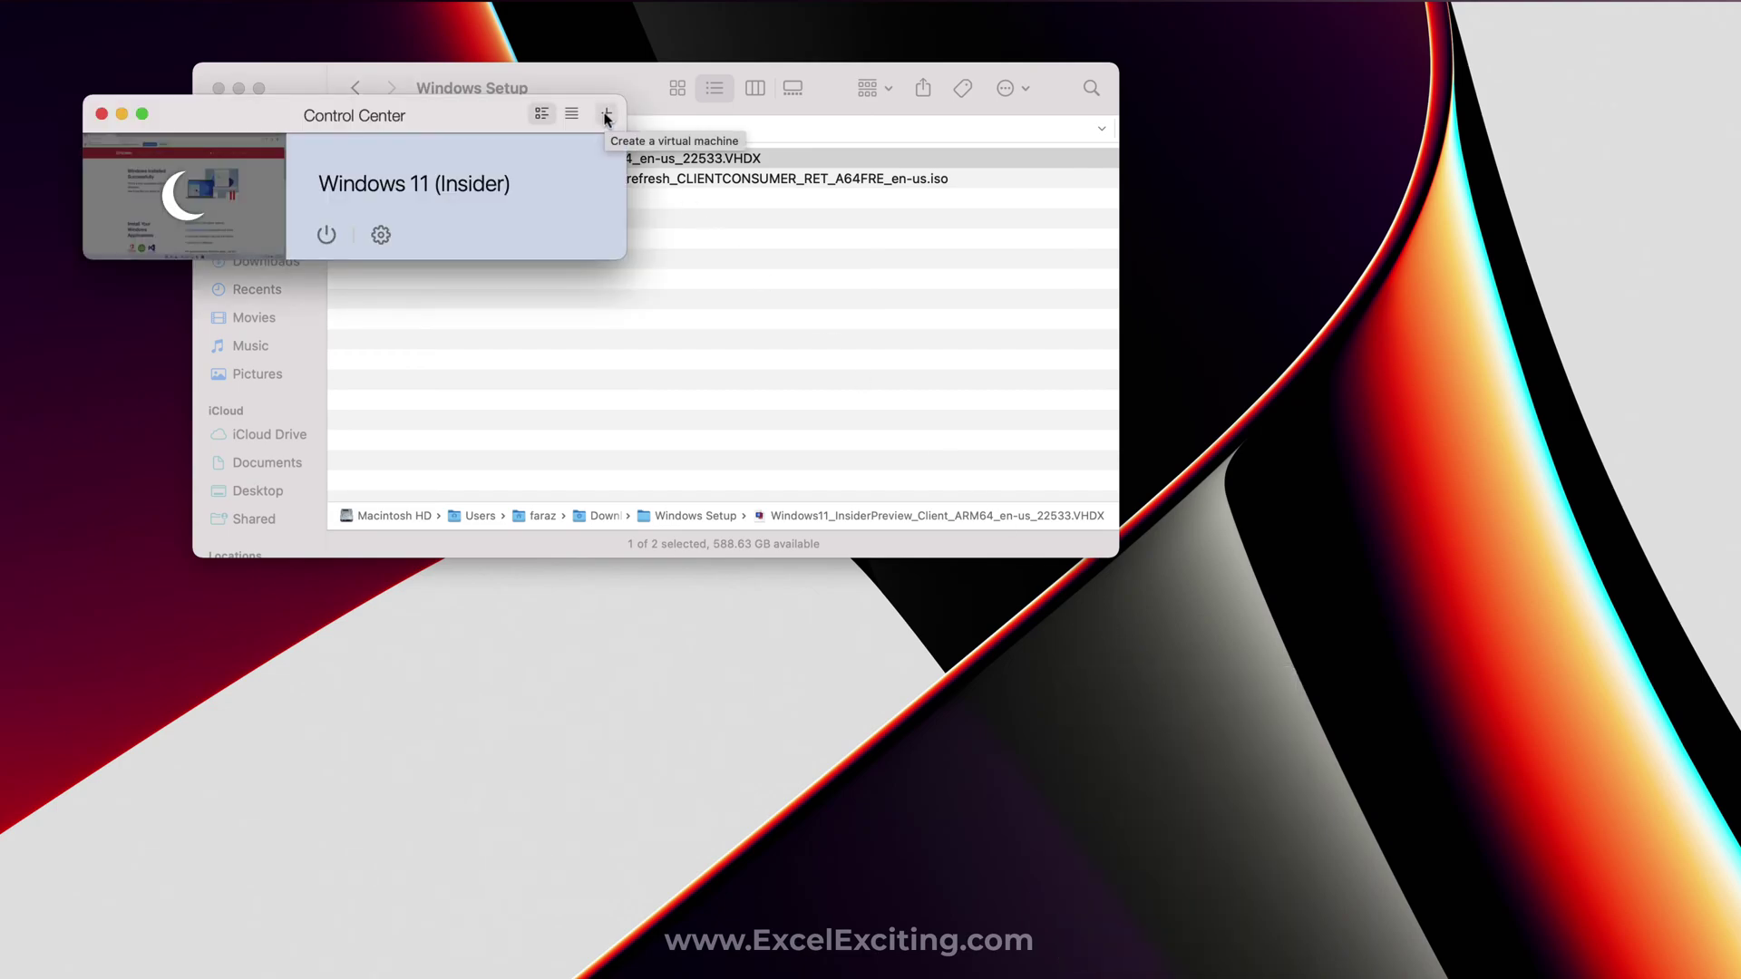
{"action": "left_click", "coordinate": [605, 116]}
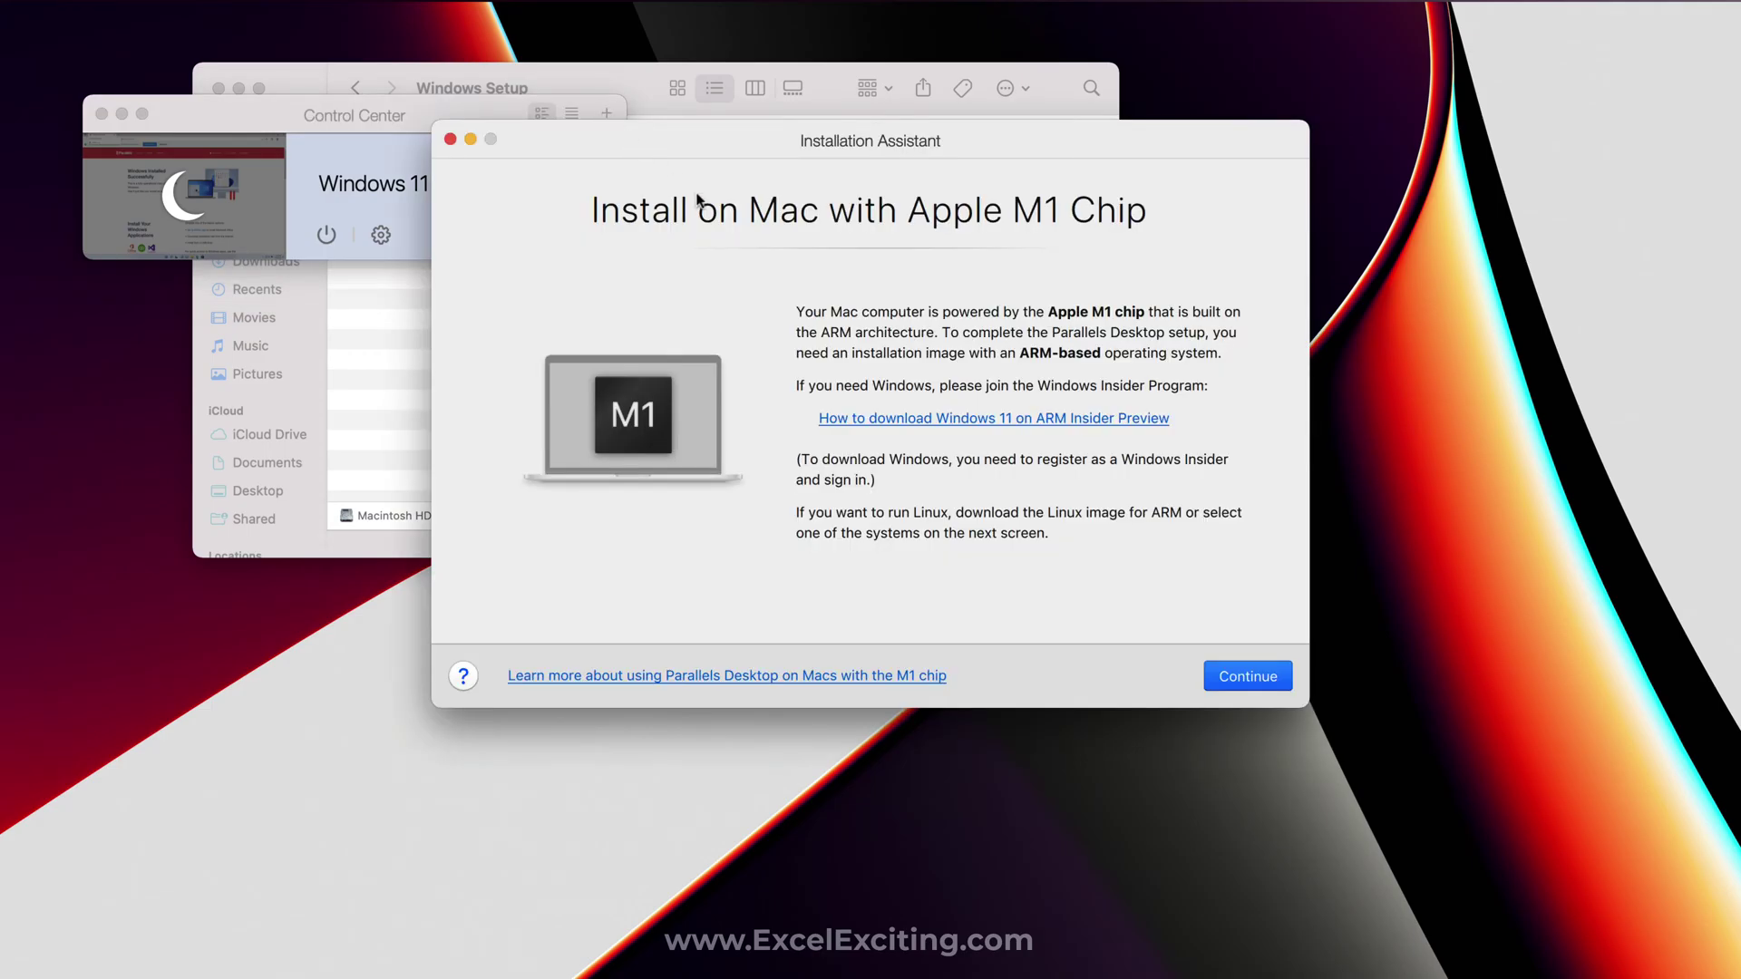
{"action": "left_click", "coordinate": [1247, 677]}
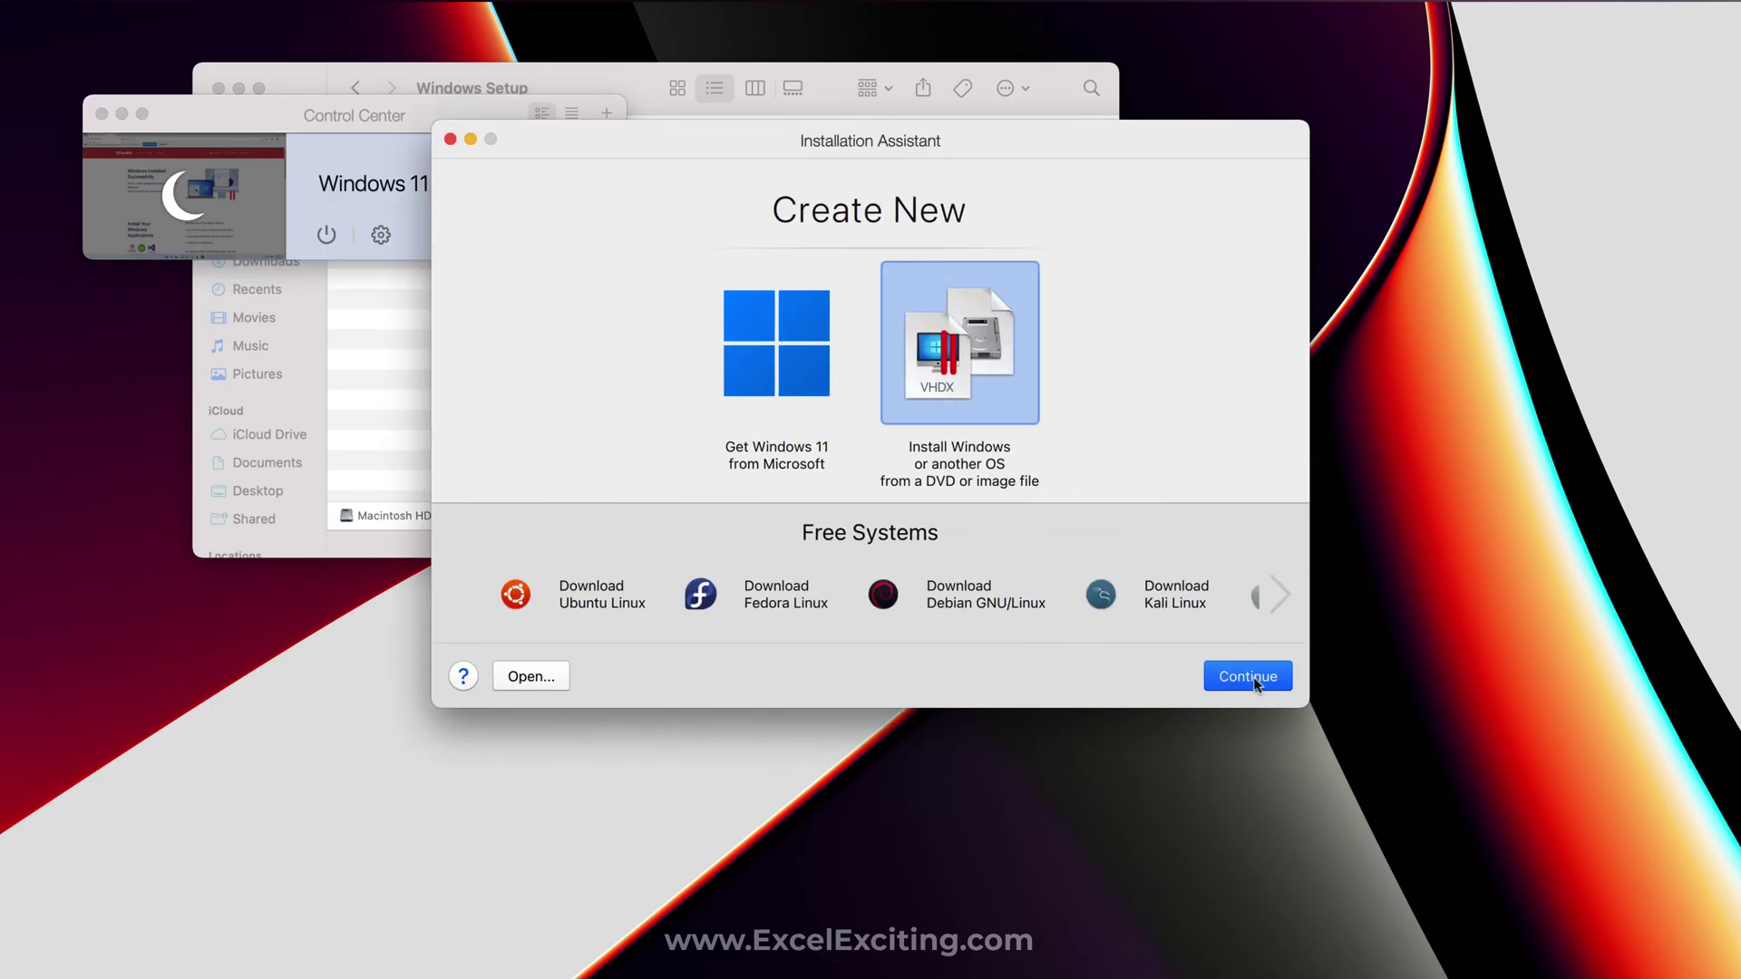
{"action": "left_click", "coordinate": [532, 682]}
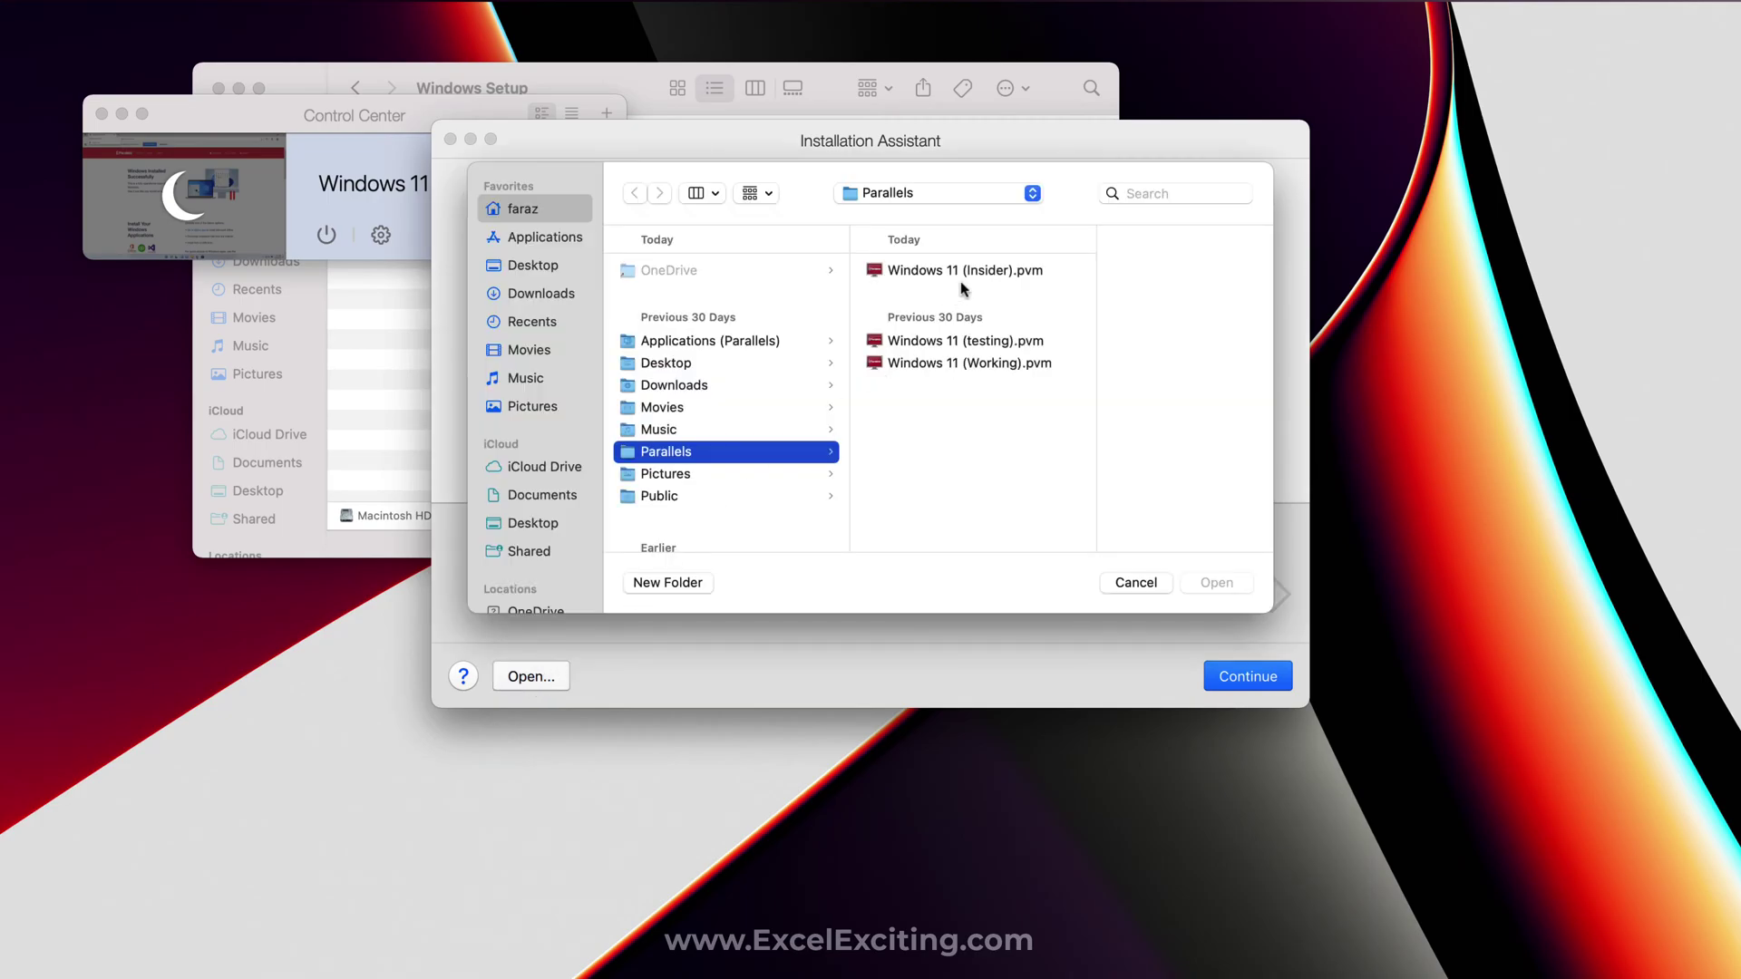
{"action": "left_click", "coordinate": [968, 364]}
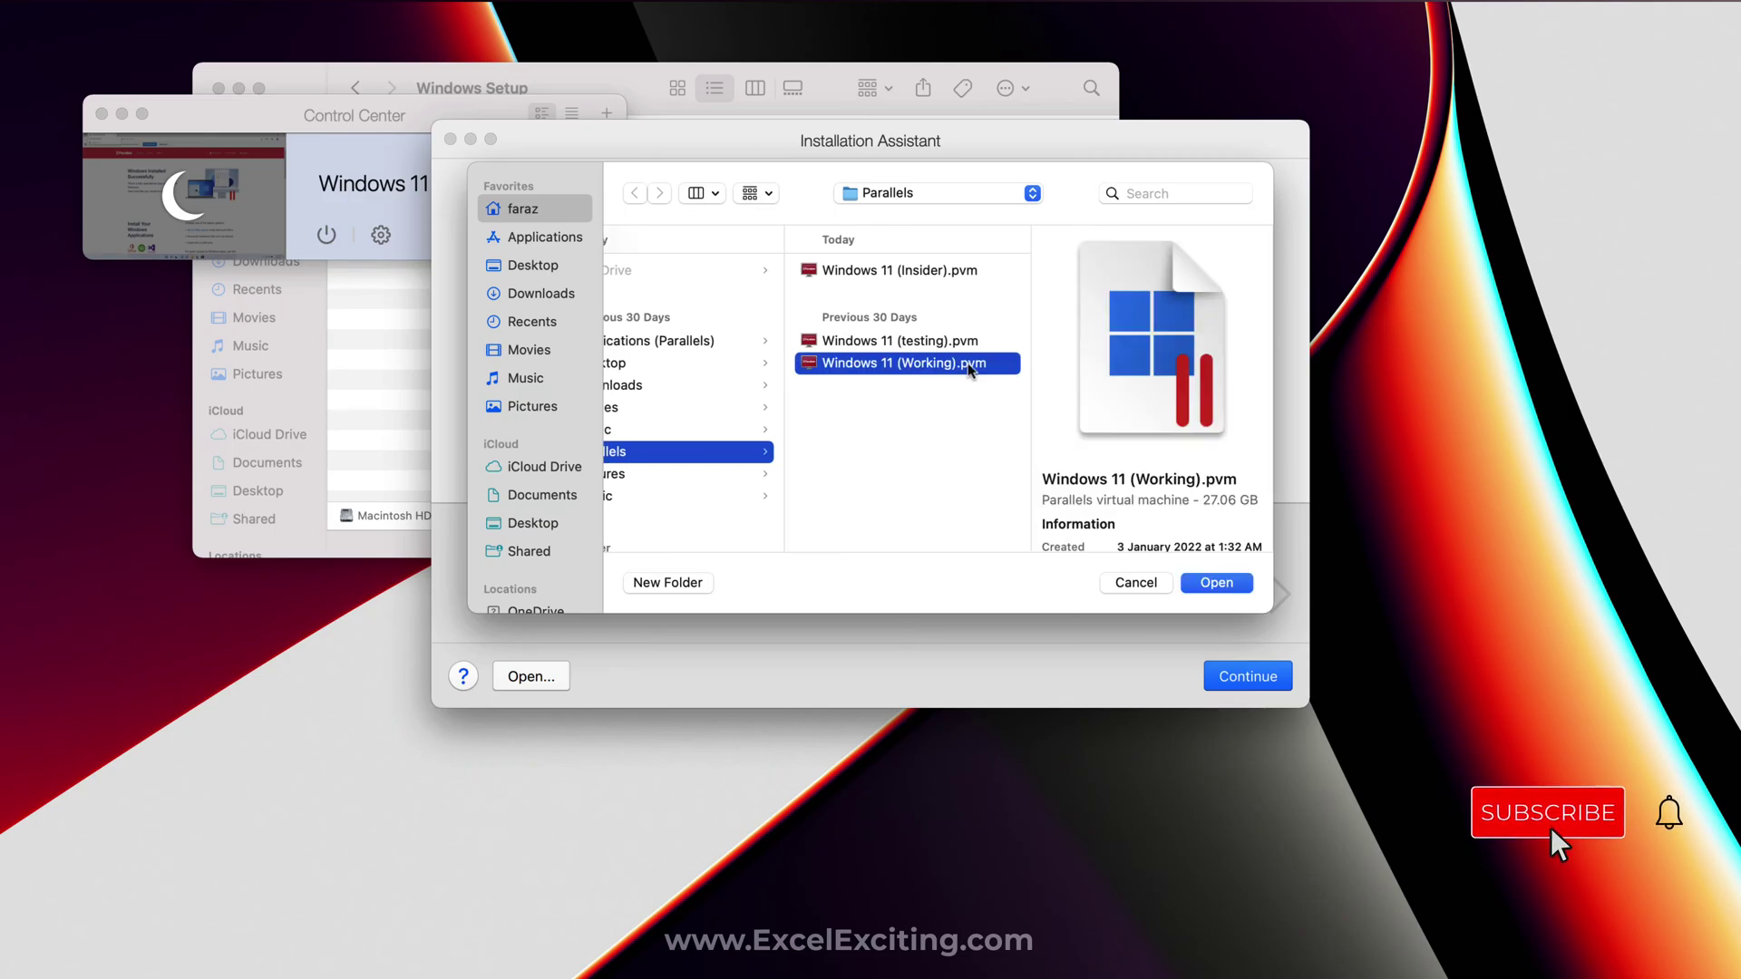
{"action": "left_click", "coordinate": [1220, 583]}
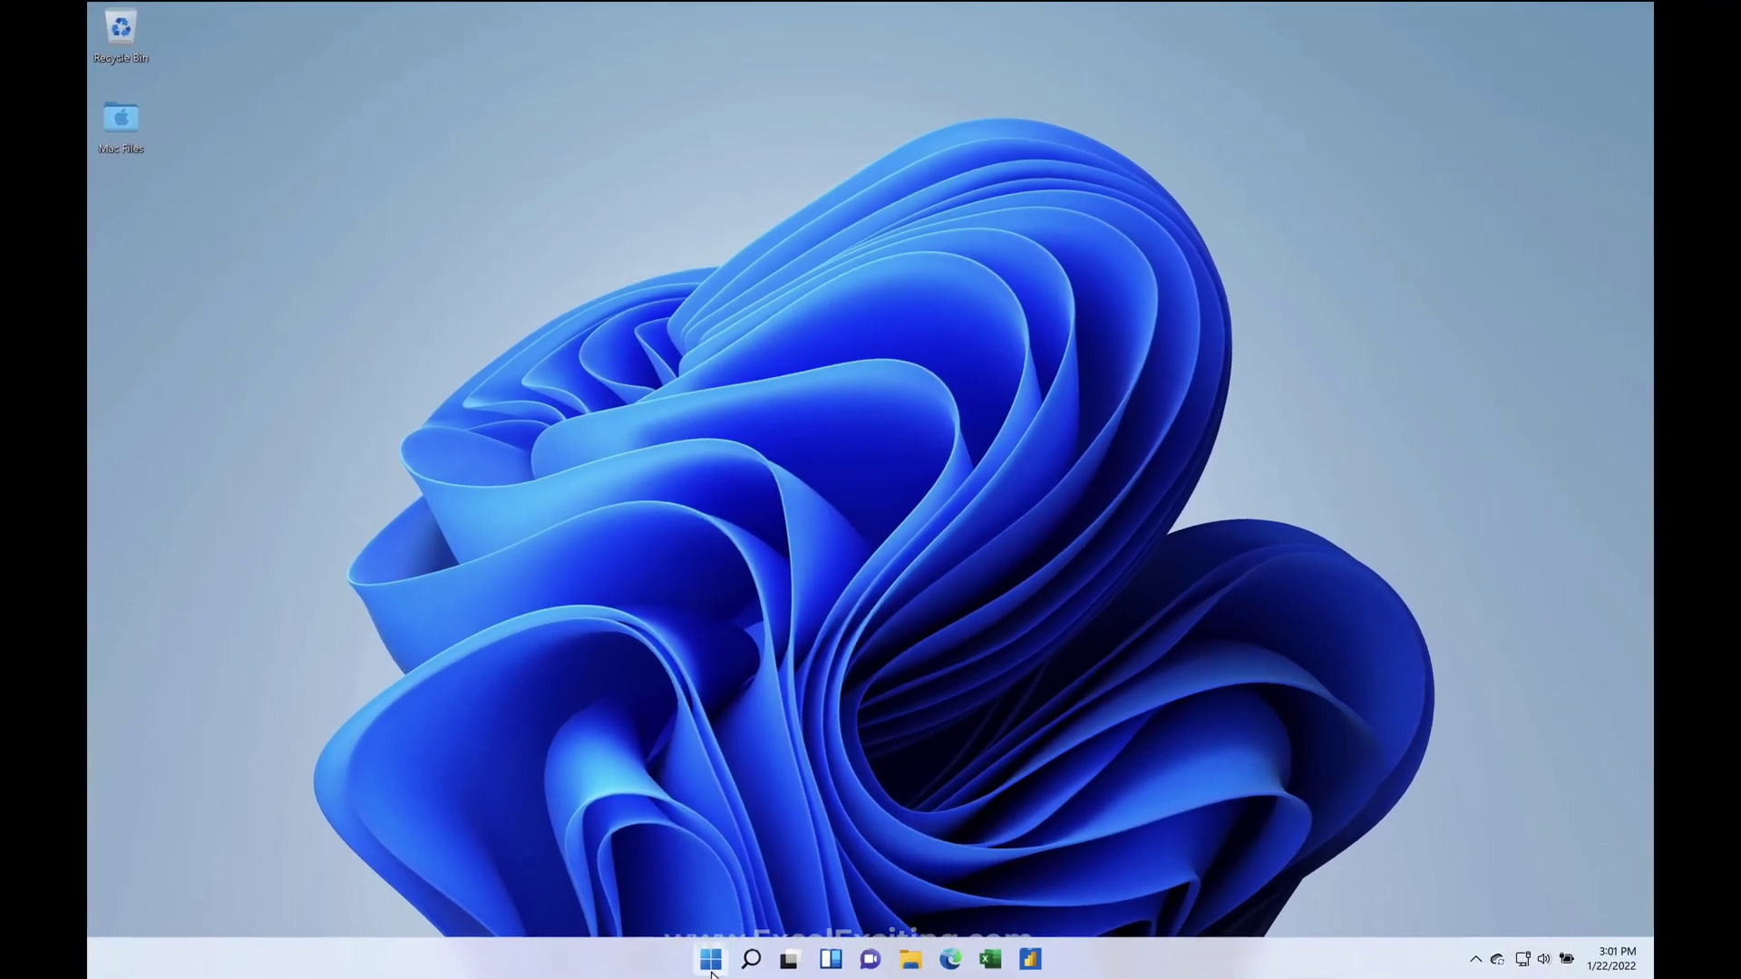
Show the non-Insider VM's About page with Windows 11 Pro 21H2, build 22000.434
{"action": "left_click", "coordinate": [712, 959]}
{"action": "left_click", "coordinate": [712, 897]}
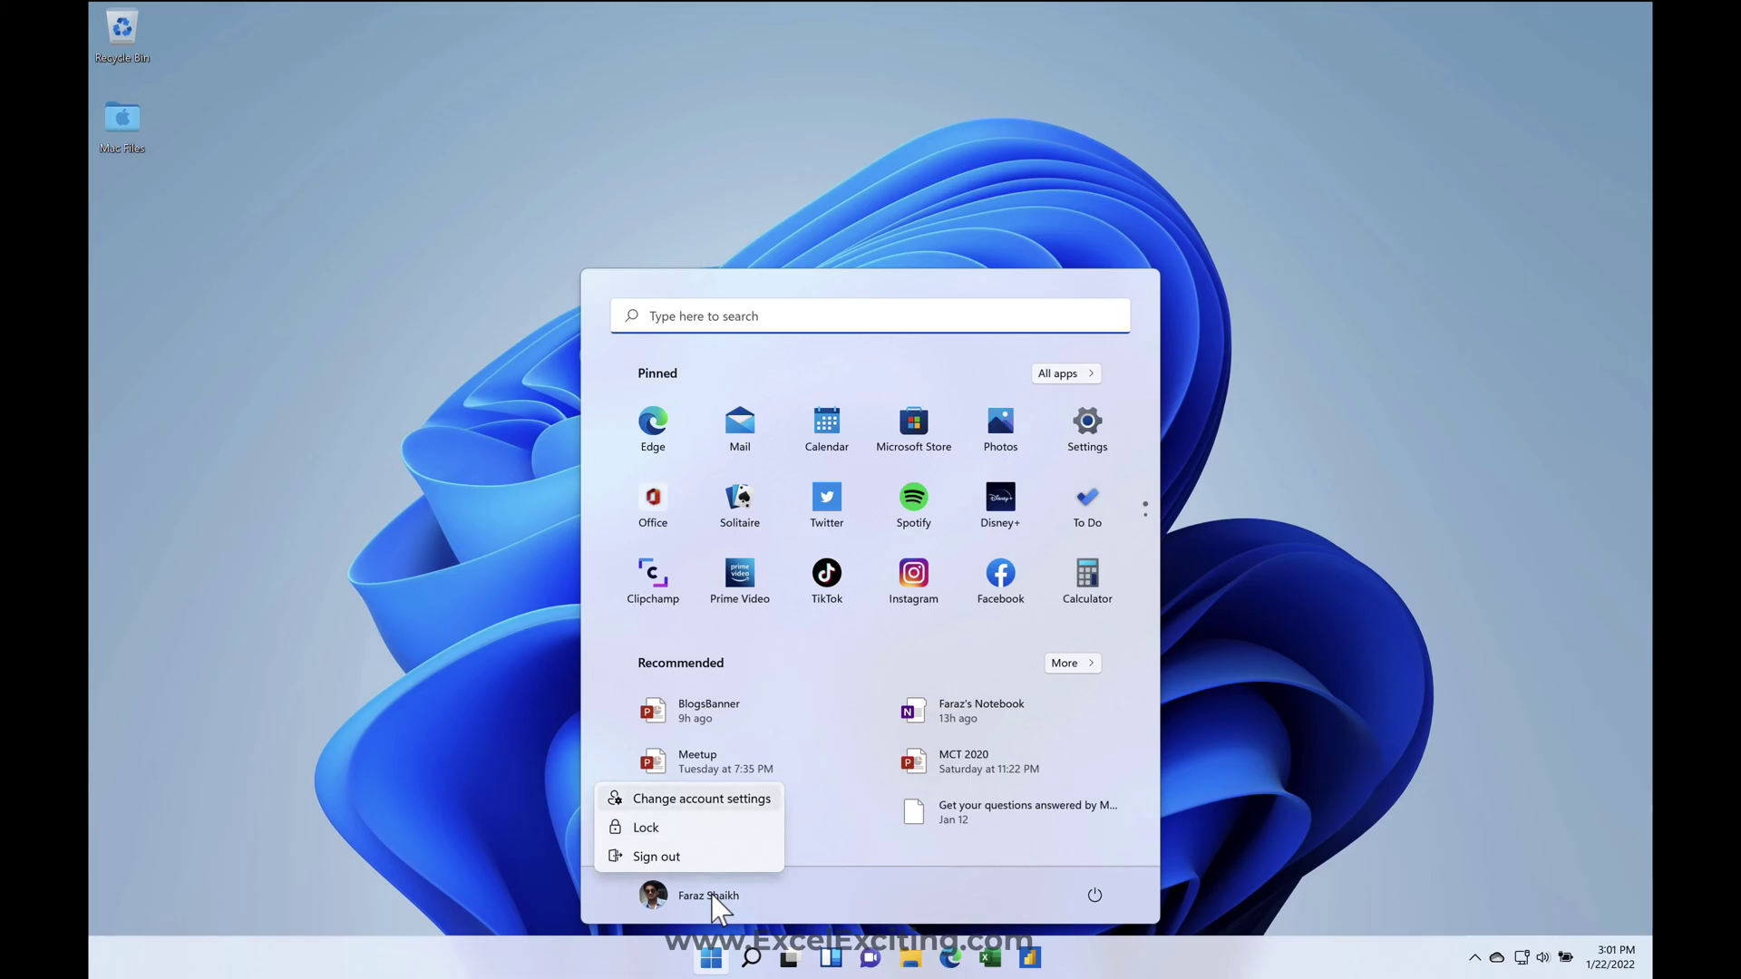
{"action": "left_click", "coordinate": [701, 825]}
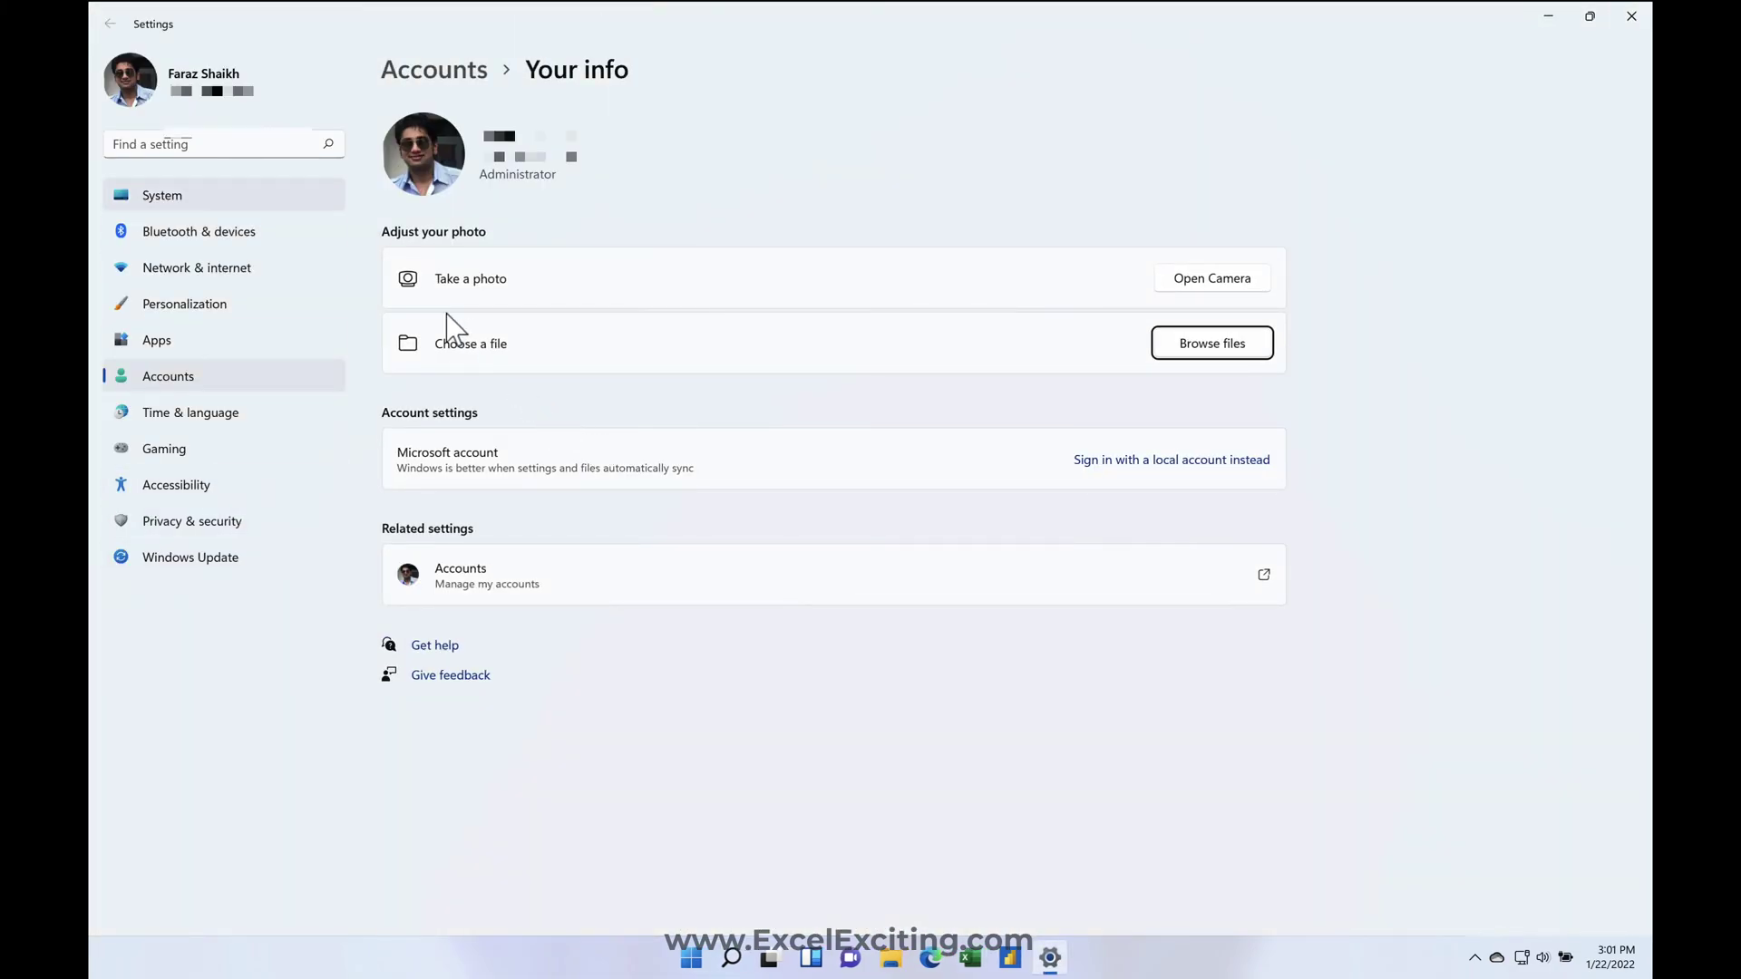
{"action": "left_click", "coordinate": [302, 194]}
{"action": "scroll", "coordinate": [563, 721], "scroll_direction": "down", "scroll_amount": 5}
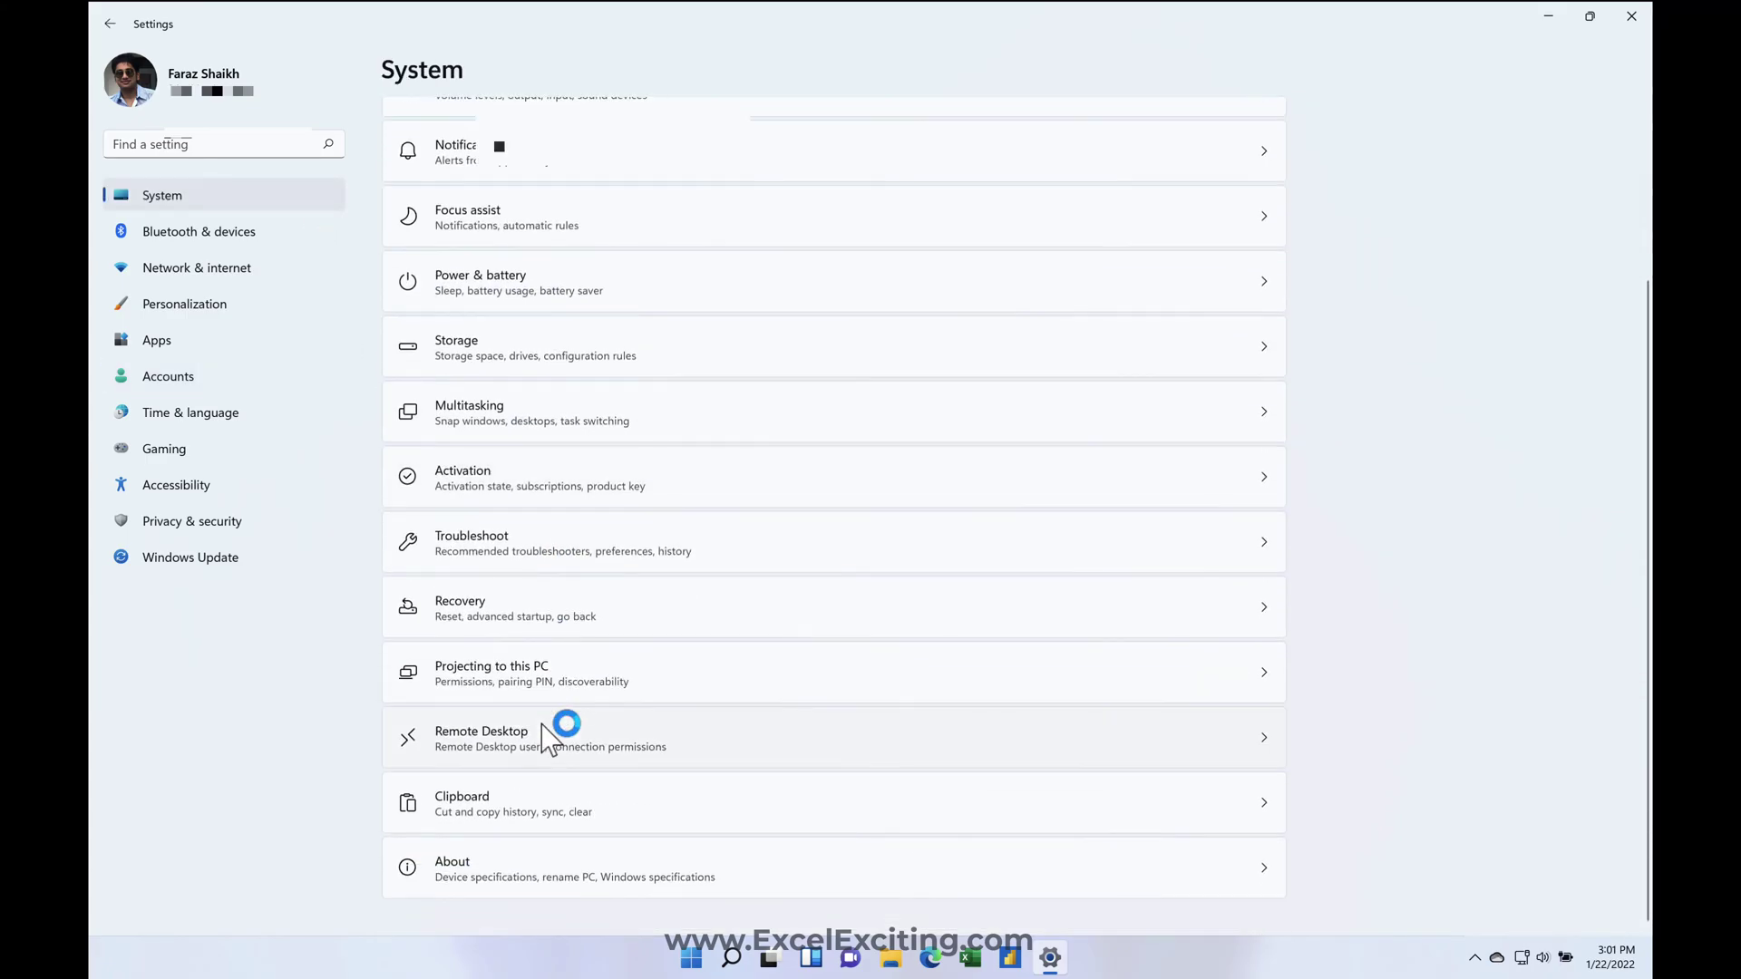
{"action": "left_click", "coordinate": [519, 866]}
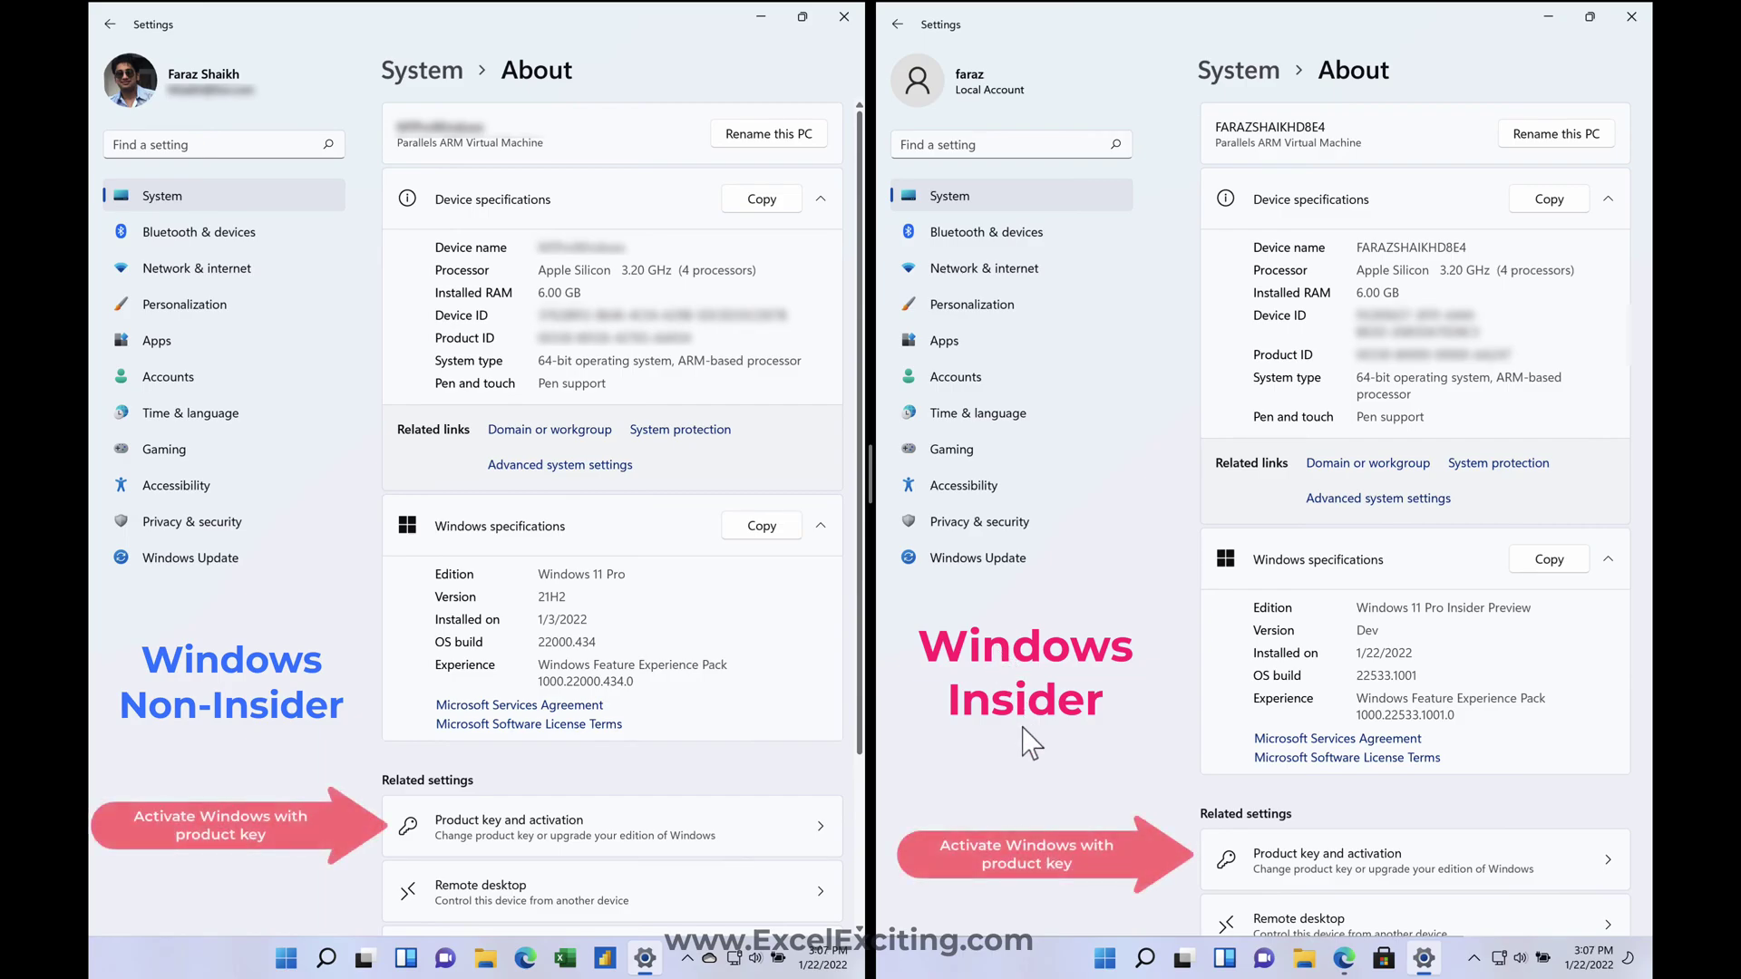
Open and dismiss both VMs' Start menus, then cancel the Insider power menu without shutting down
{"action": "left_click", "coordinate": [1103, 959]}
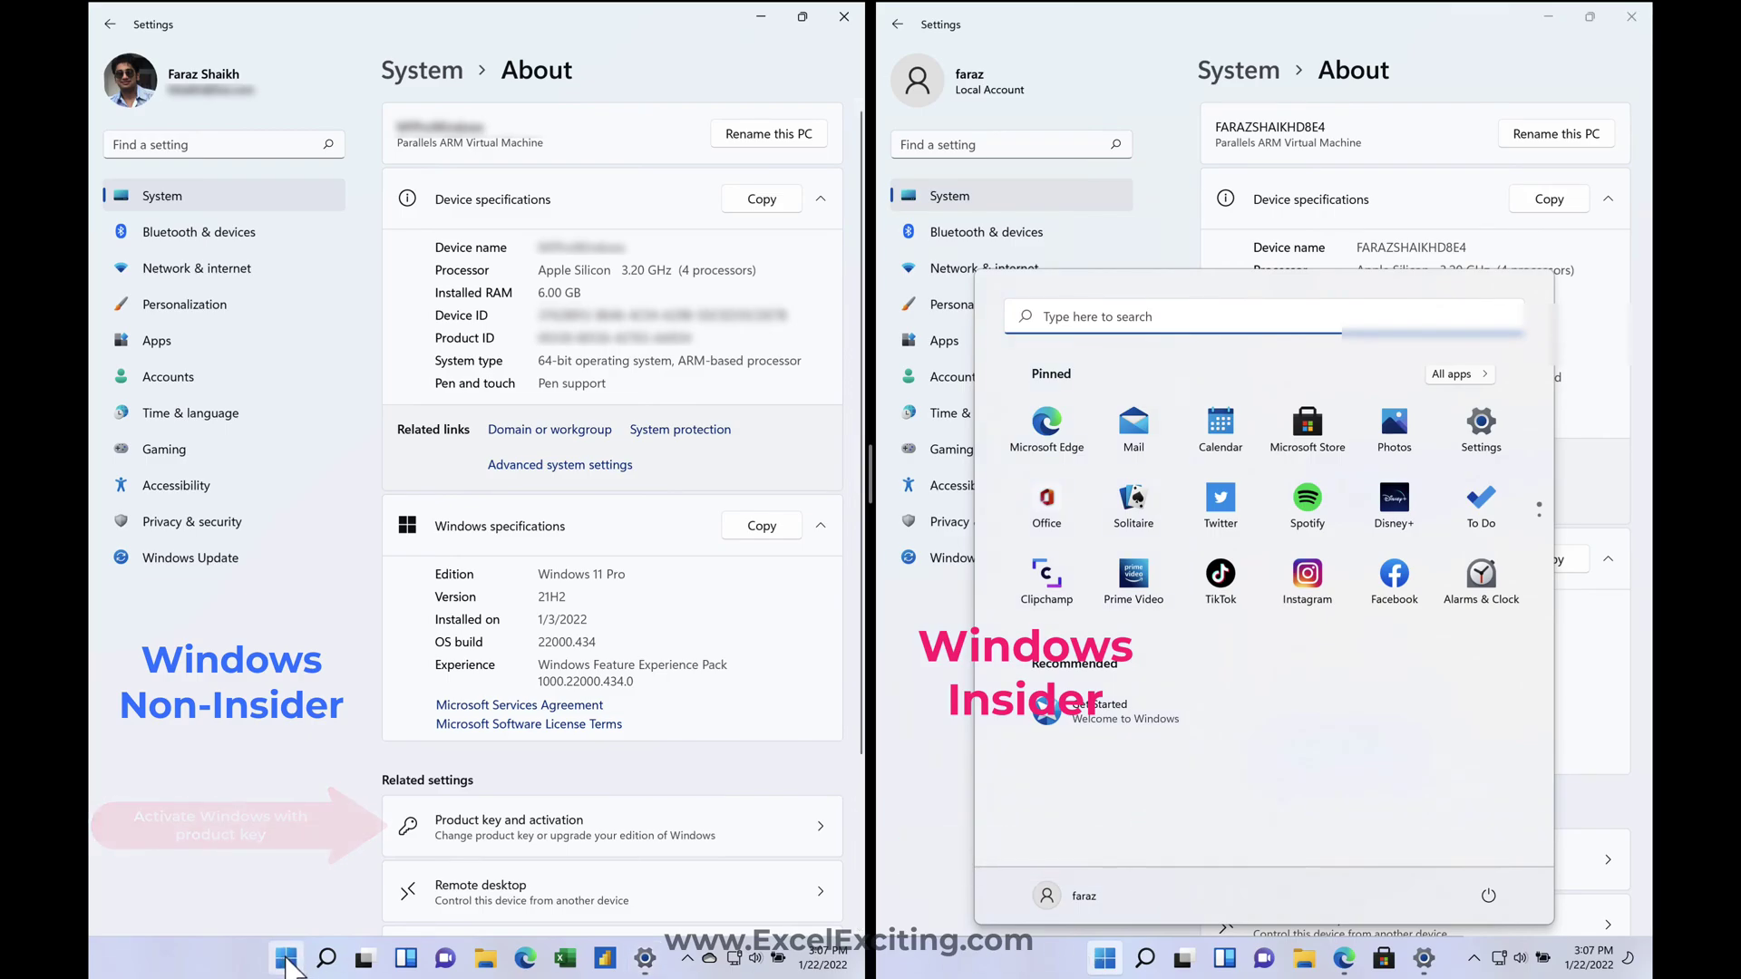
{"action": "left_click", "coordinate": [287, 961]}
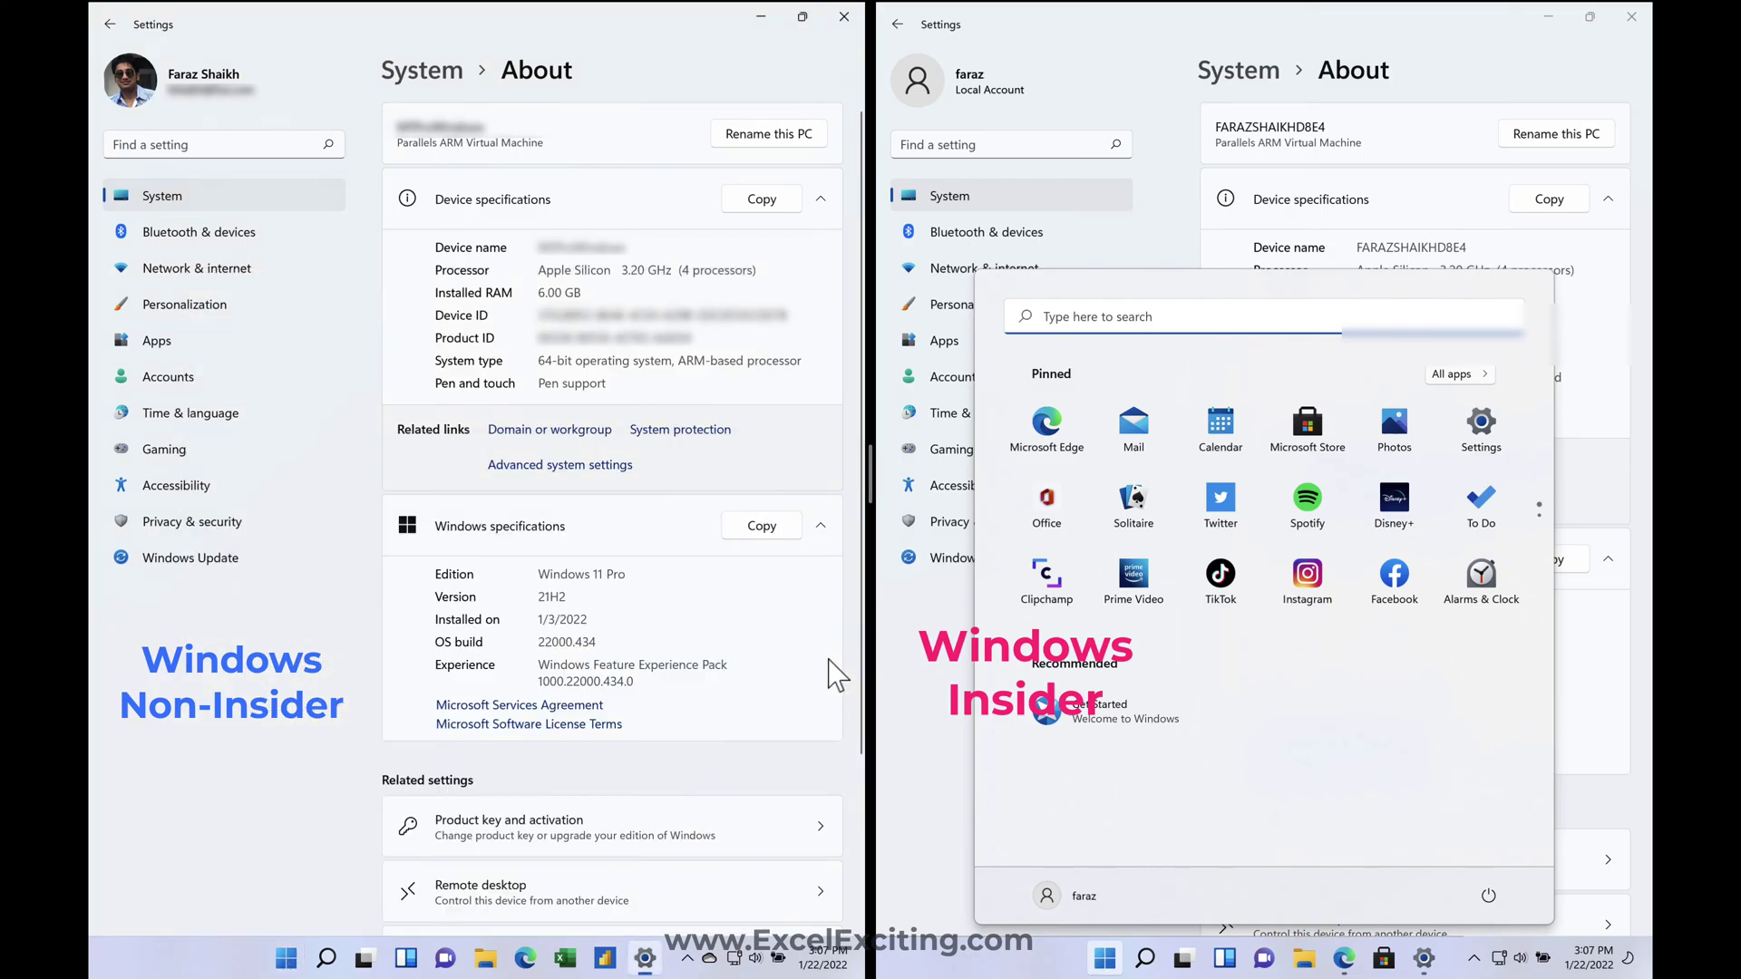
{"action": "left_click", "coordinate": [833, 674]}
{"action": "left_click", "coordinate": [935, 752]}
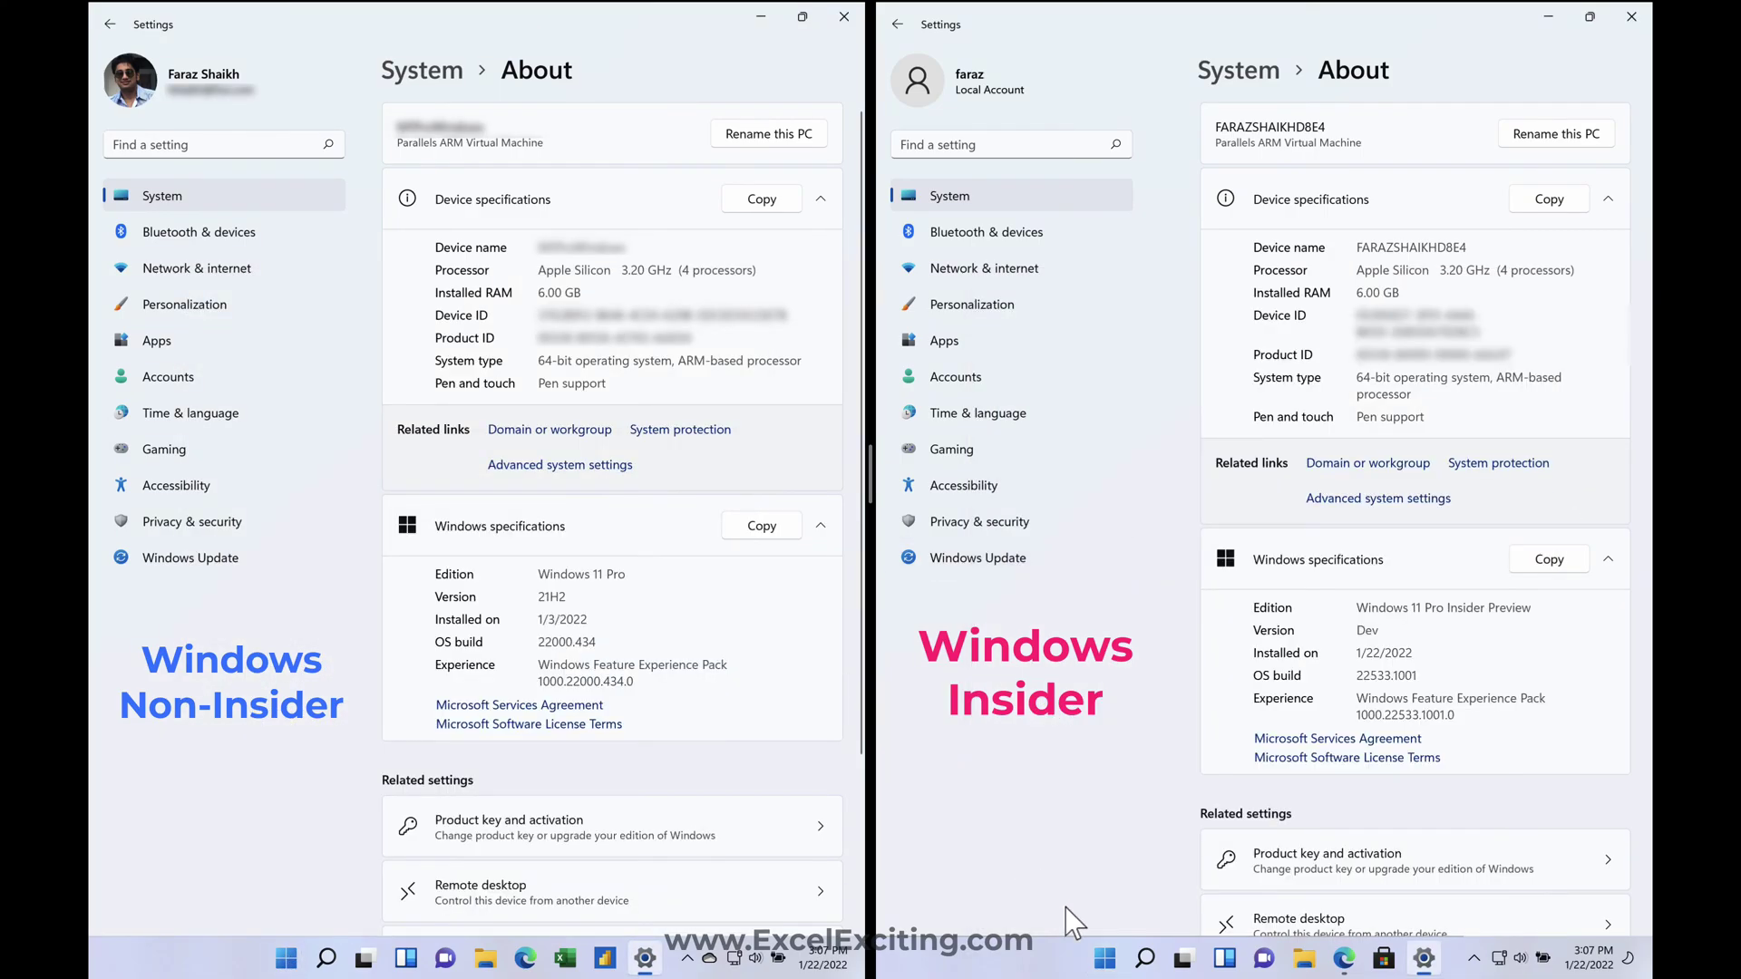
{"action": "left_click", "coordinate": [1105, 958]}
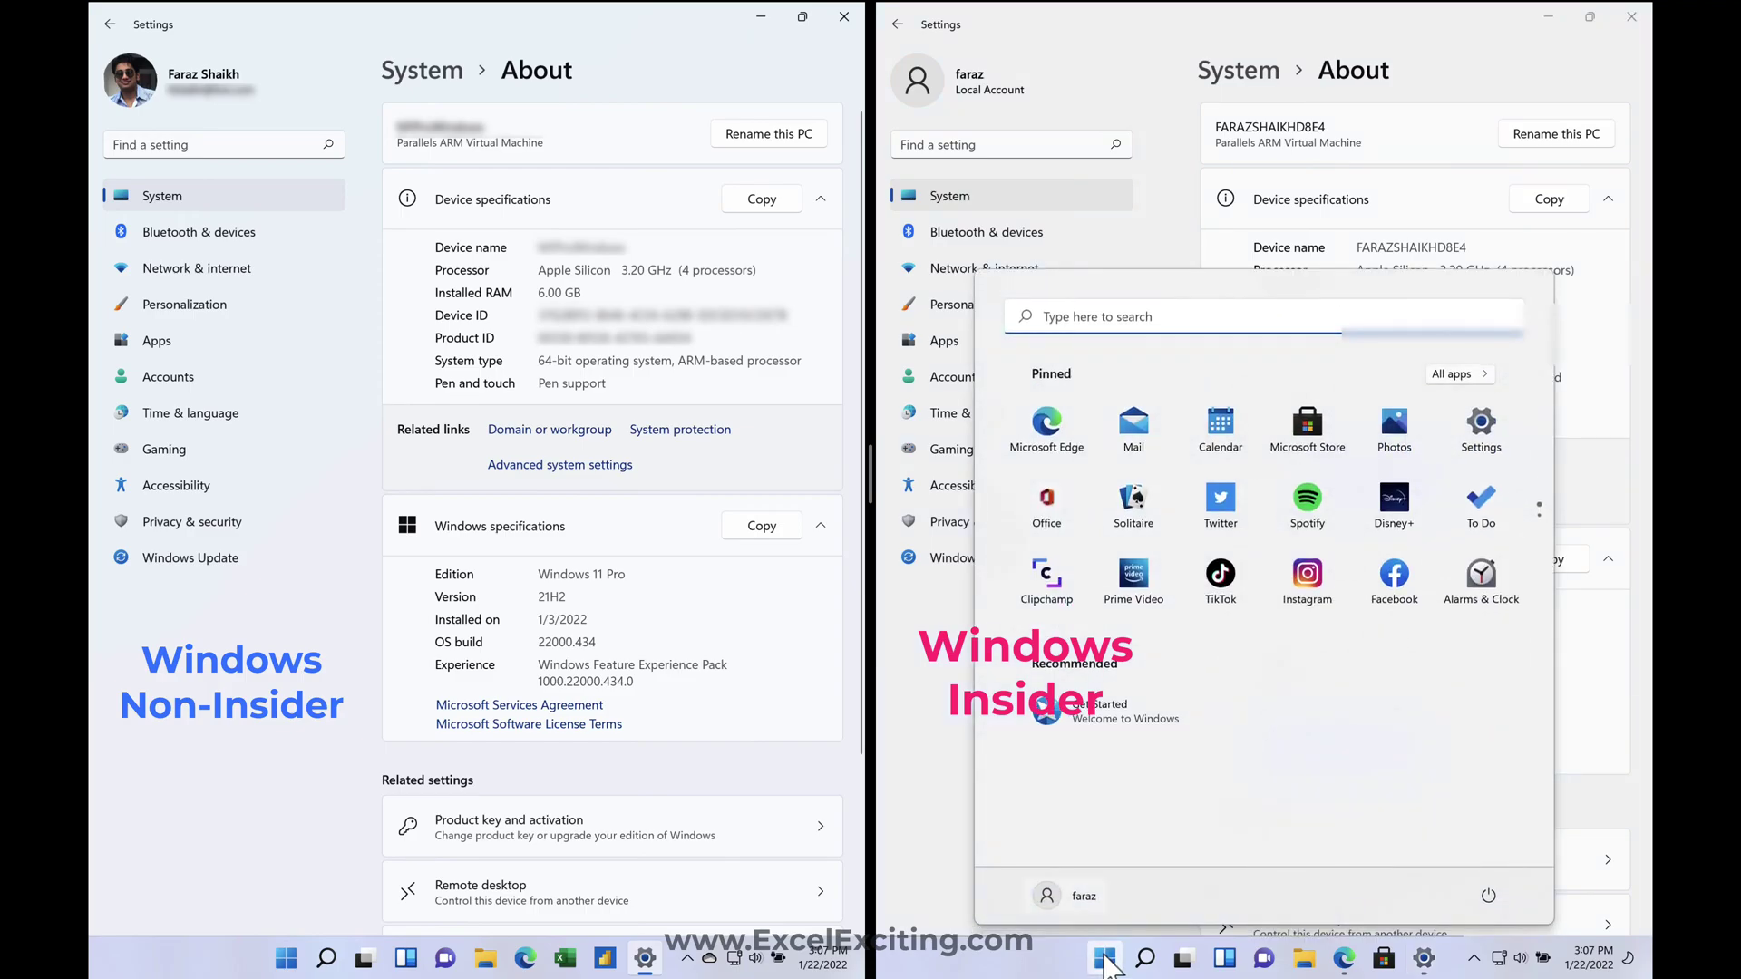
{"action": "left_click", "coordinate": [1475, 895]}
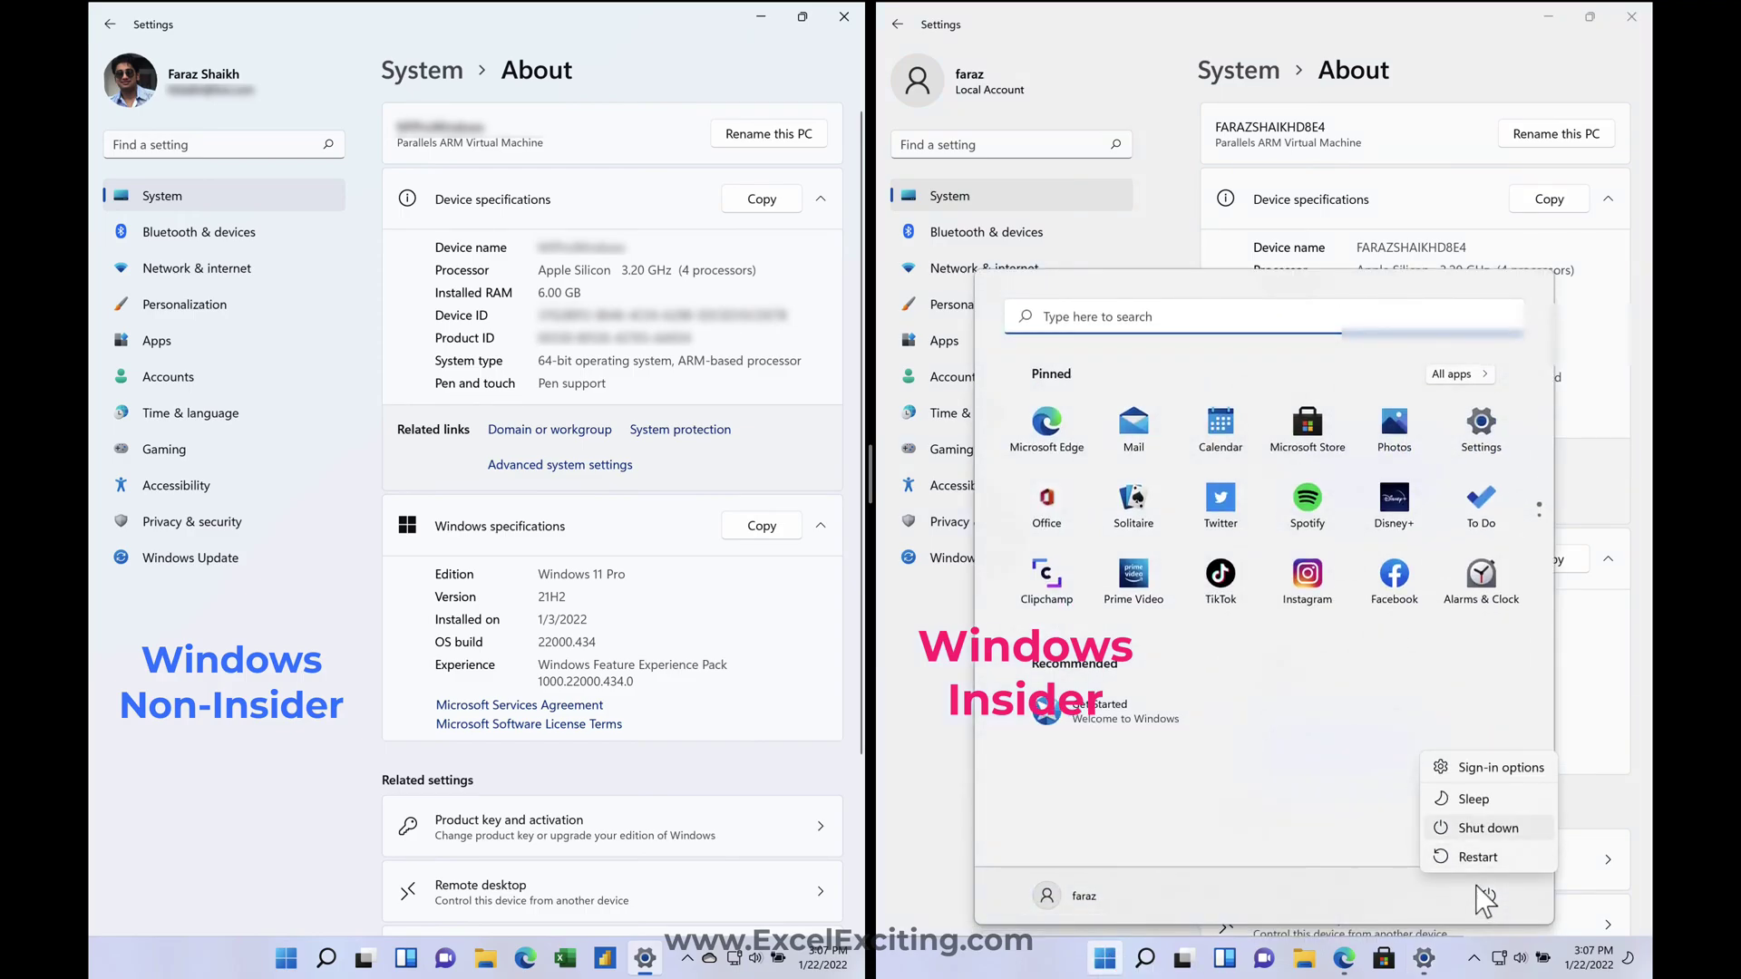
{"action": "key", "text": "Escape"}
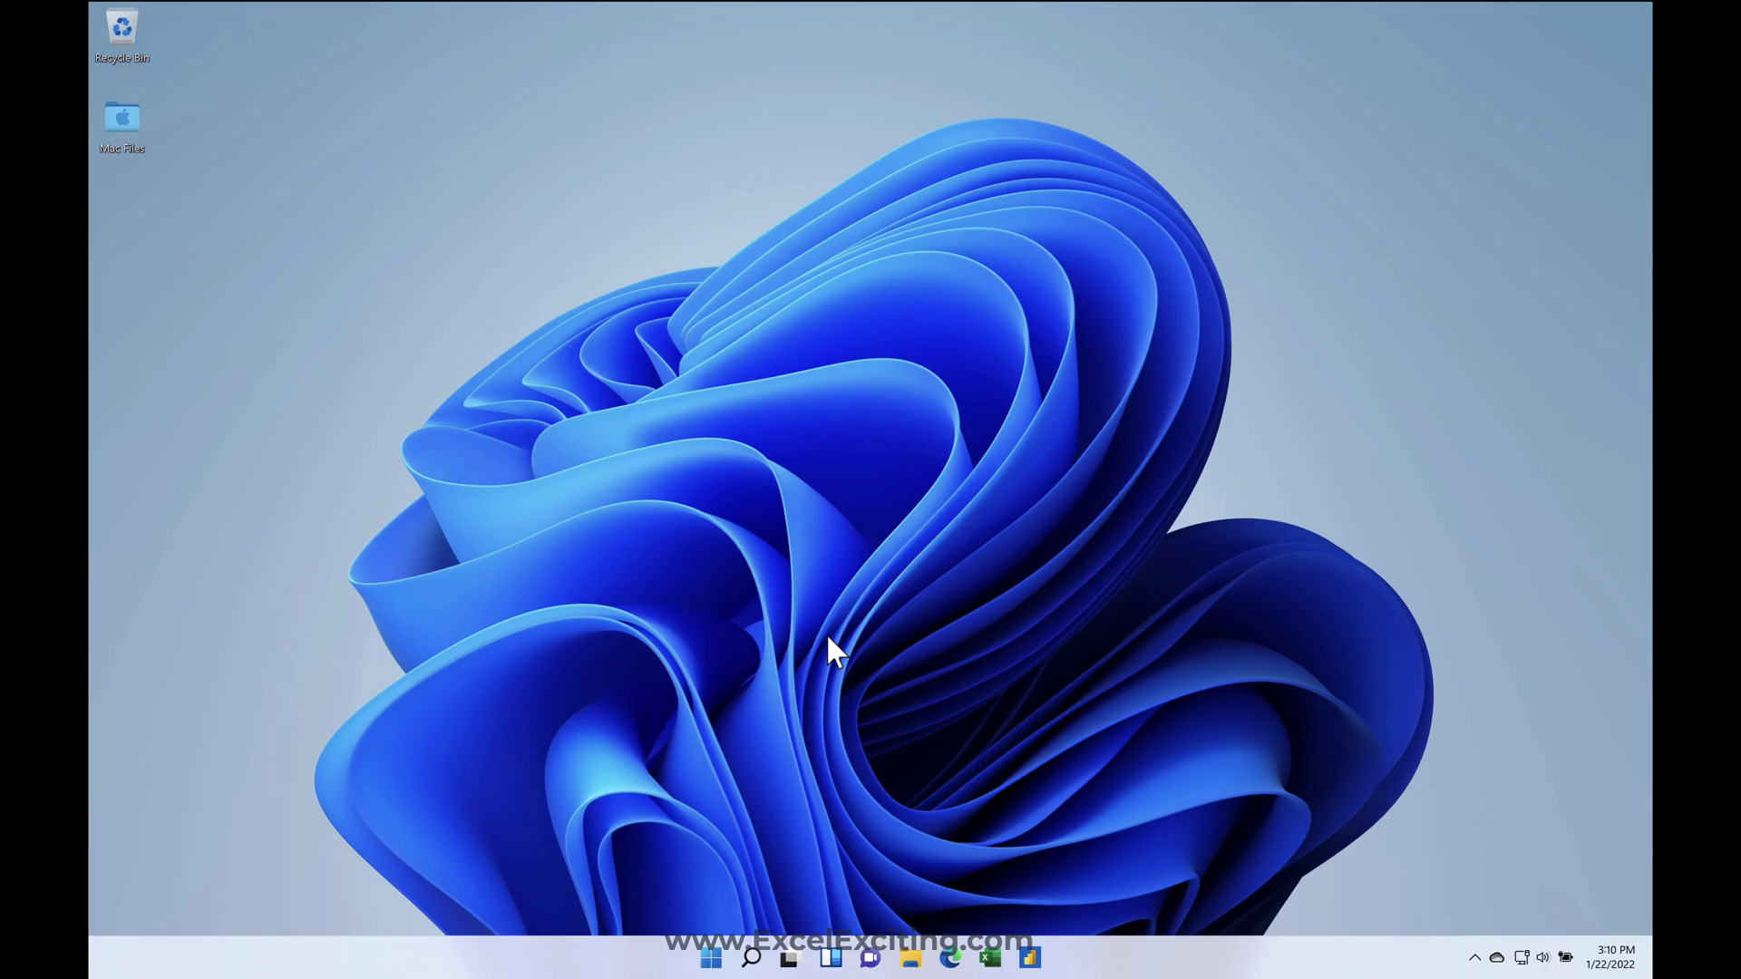
Launch Excel and enter =RANDARRAY(10,200) in D2 of a blank workbook so it spills
{"action": "left_click", "coordinate": [990, 957]}
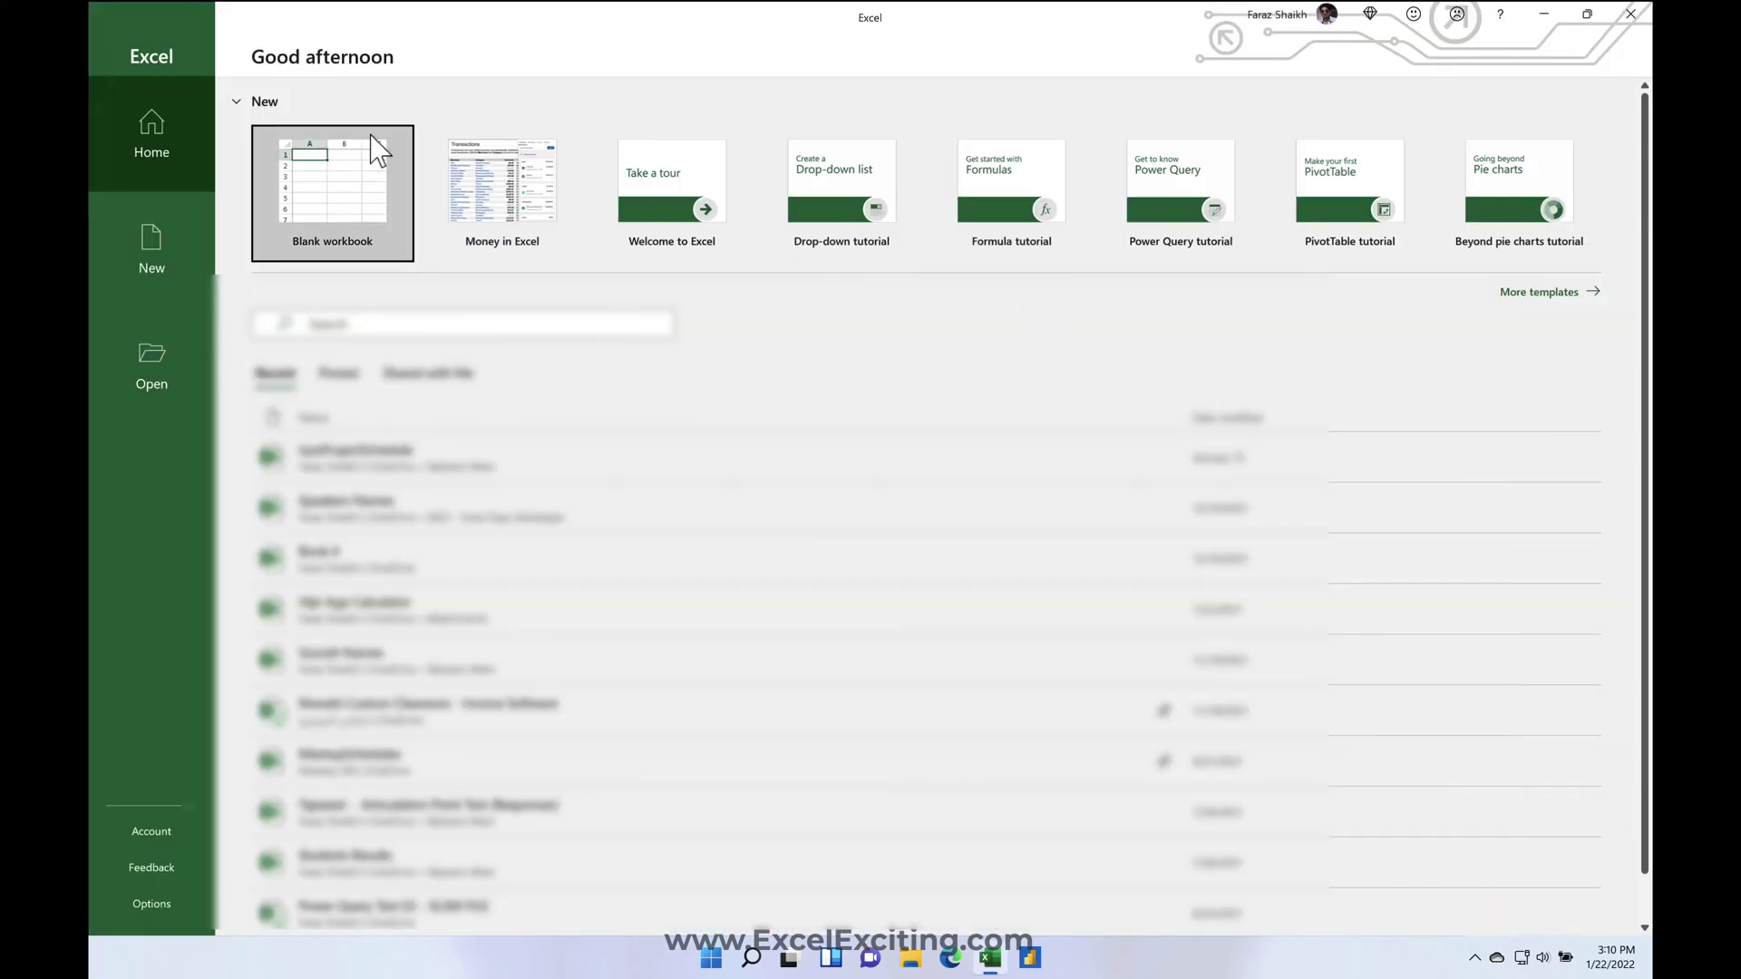
{"action": "left_click", "coordinate": [370, 132]}
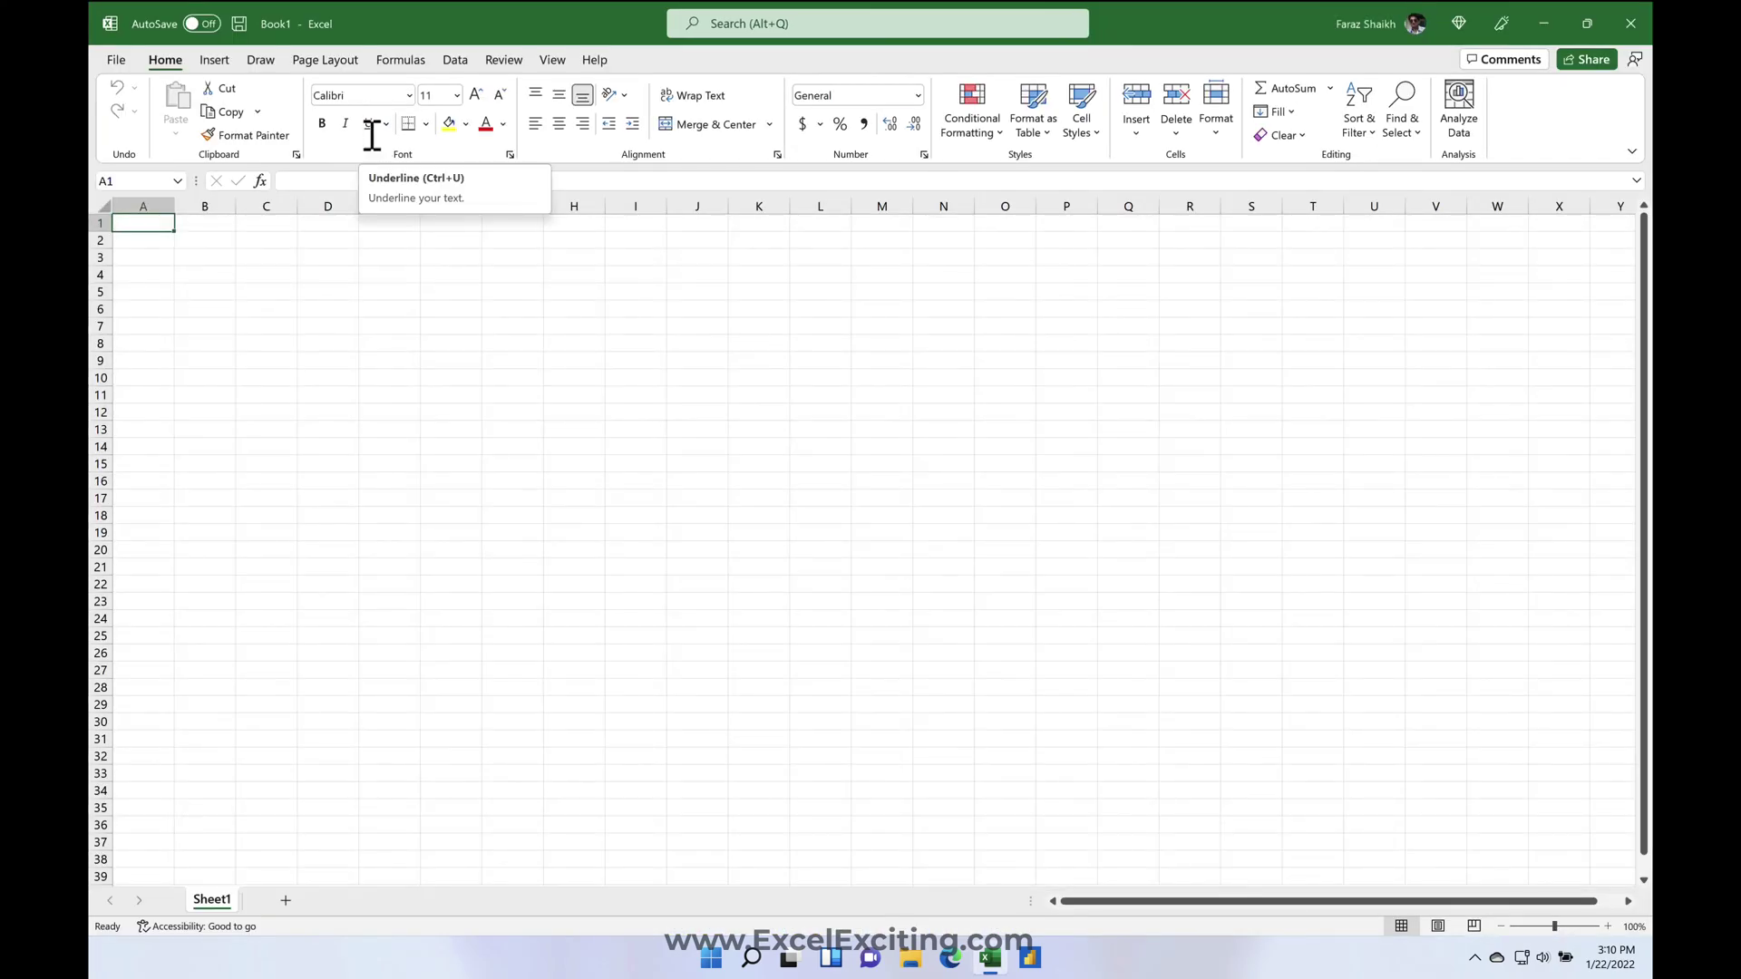
{"action": "left_click", "coordinate": [324, 246]}
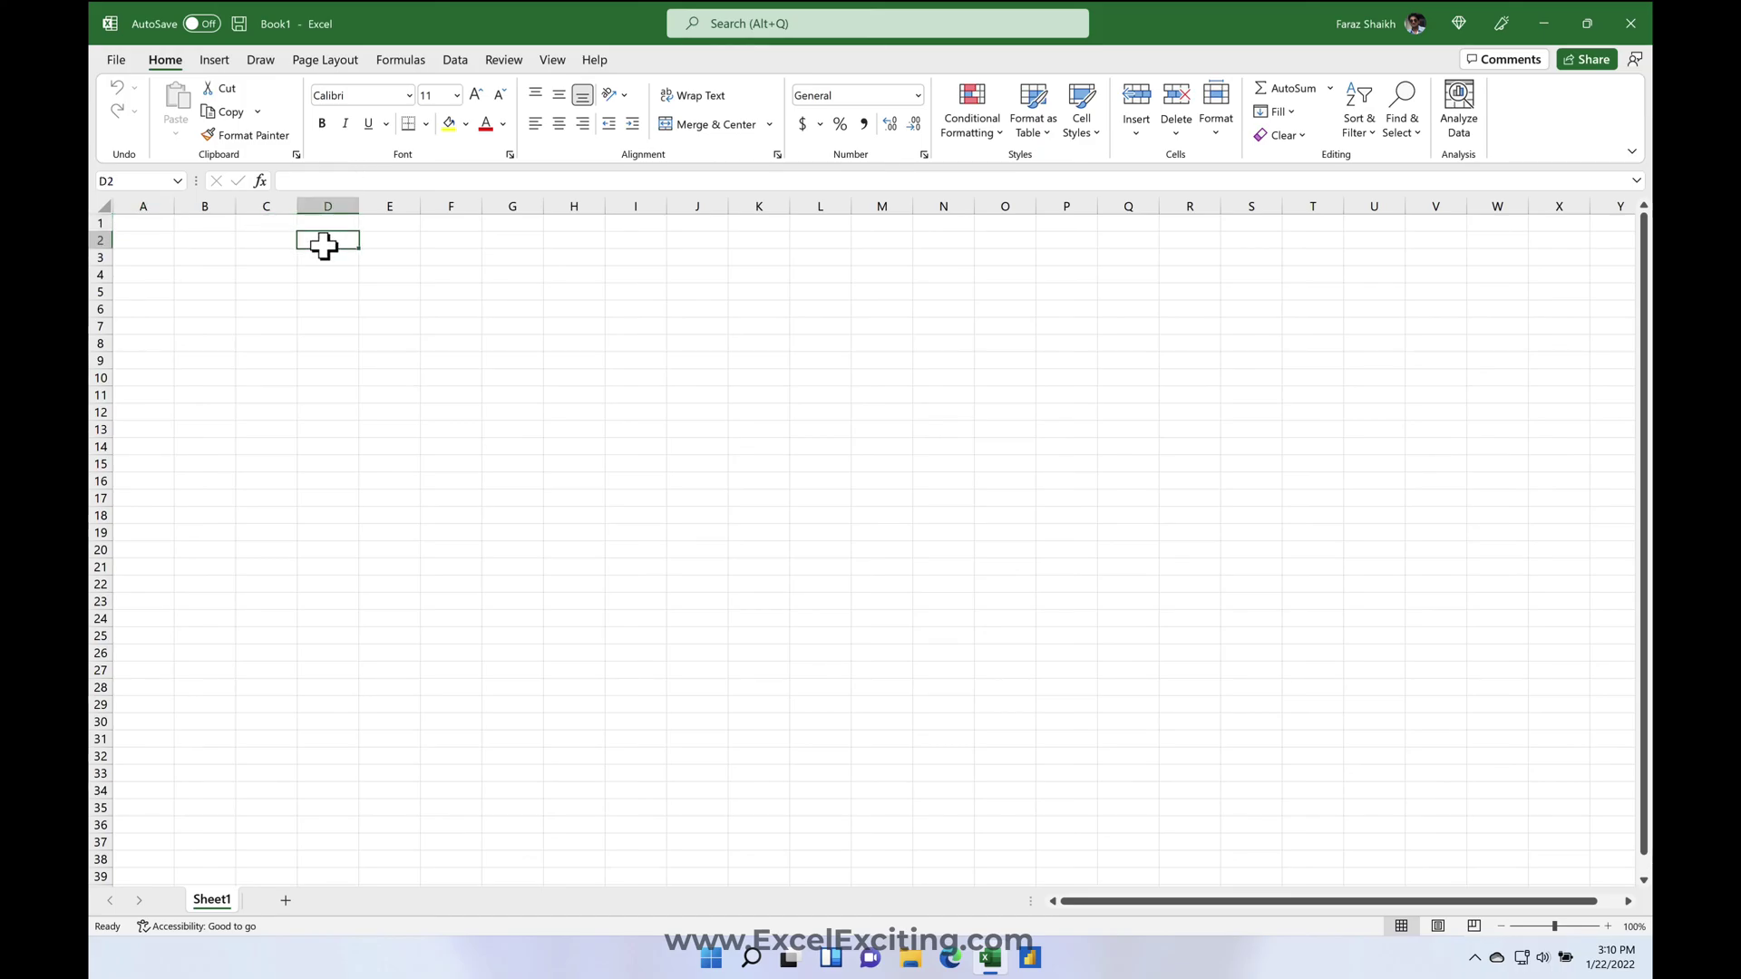
{"action": "type", "text": "=rand"}
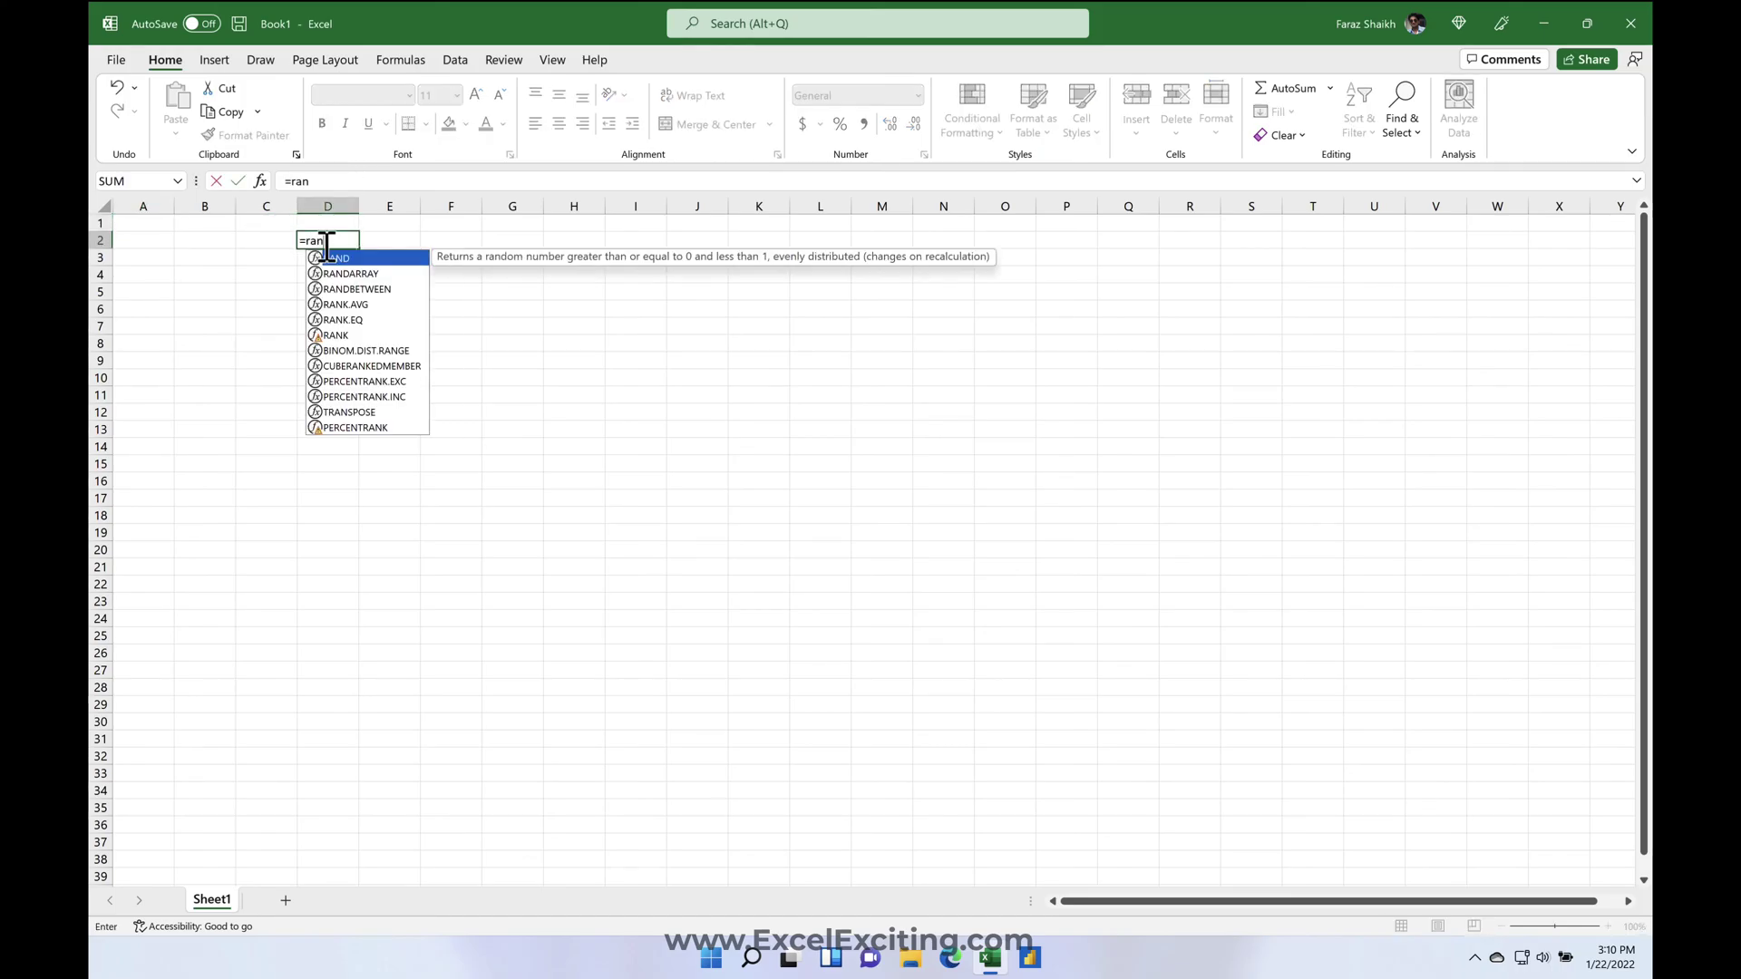
{"action": "key", "text": "Tab"}
{"action": "double_click", "coordinate": [324, 245]}
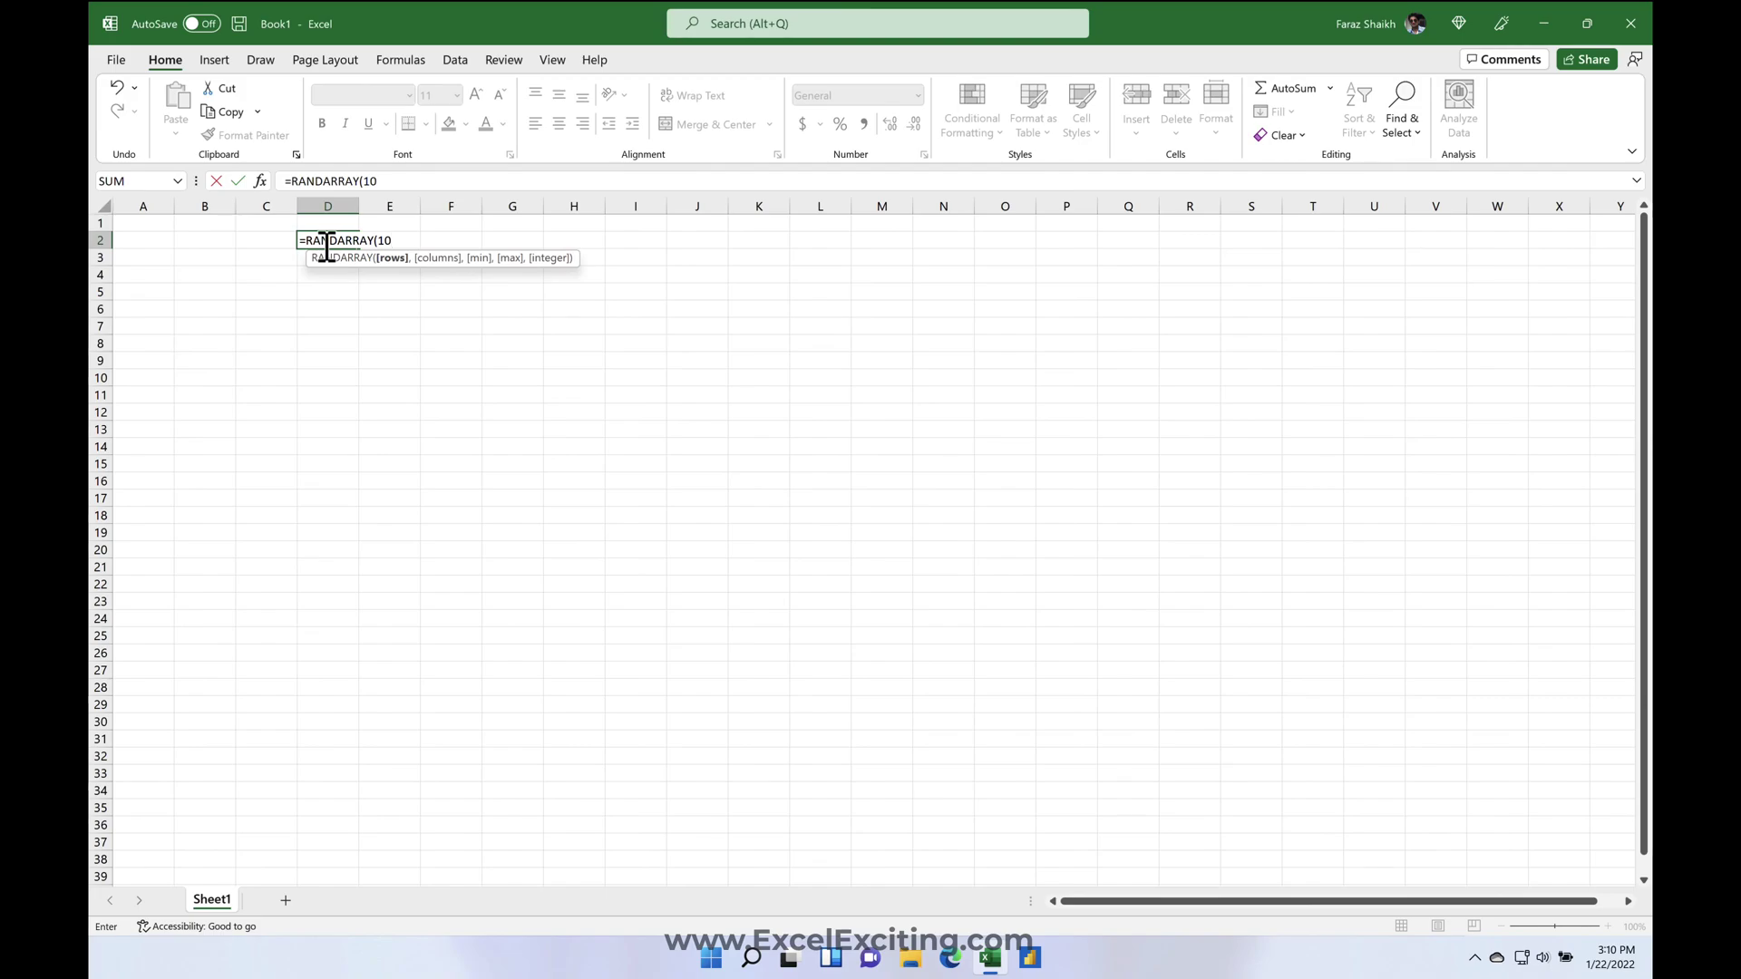
{"action": "type", "text": ",200,)"}
{"action": "key", "text": "Return"}
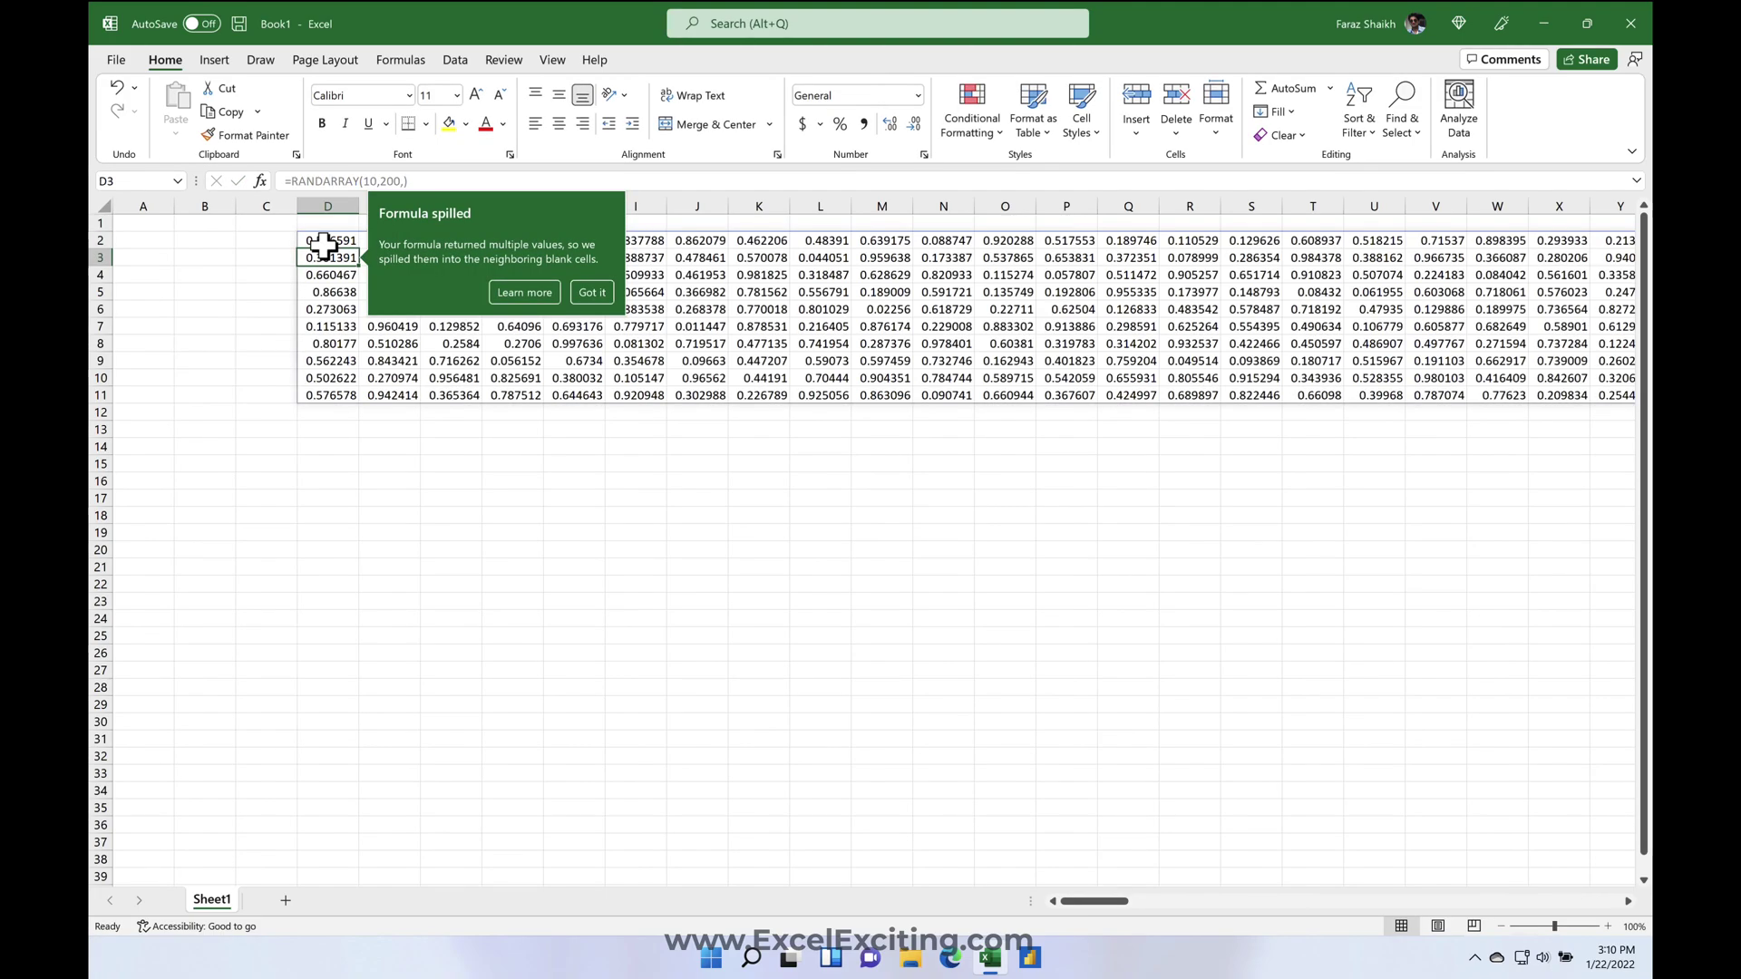
{"action": "left_click", "coordinate": [592, 292]}
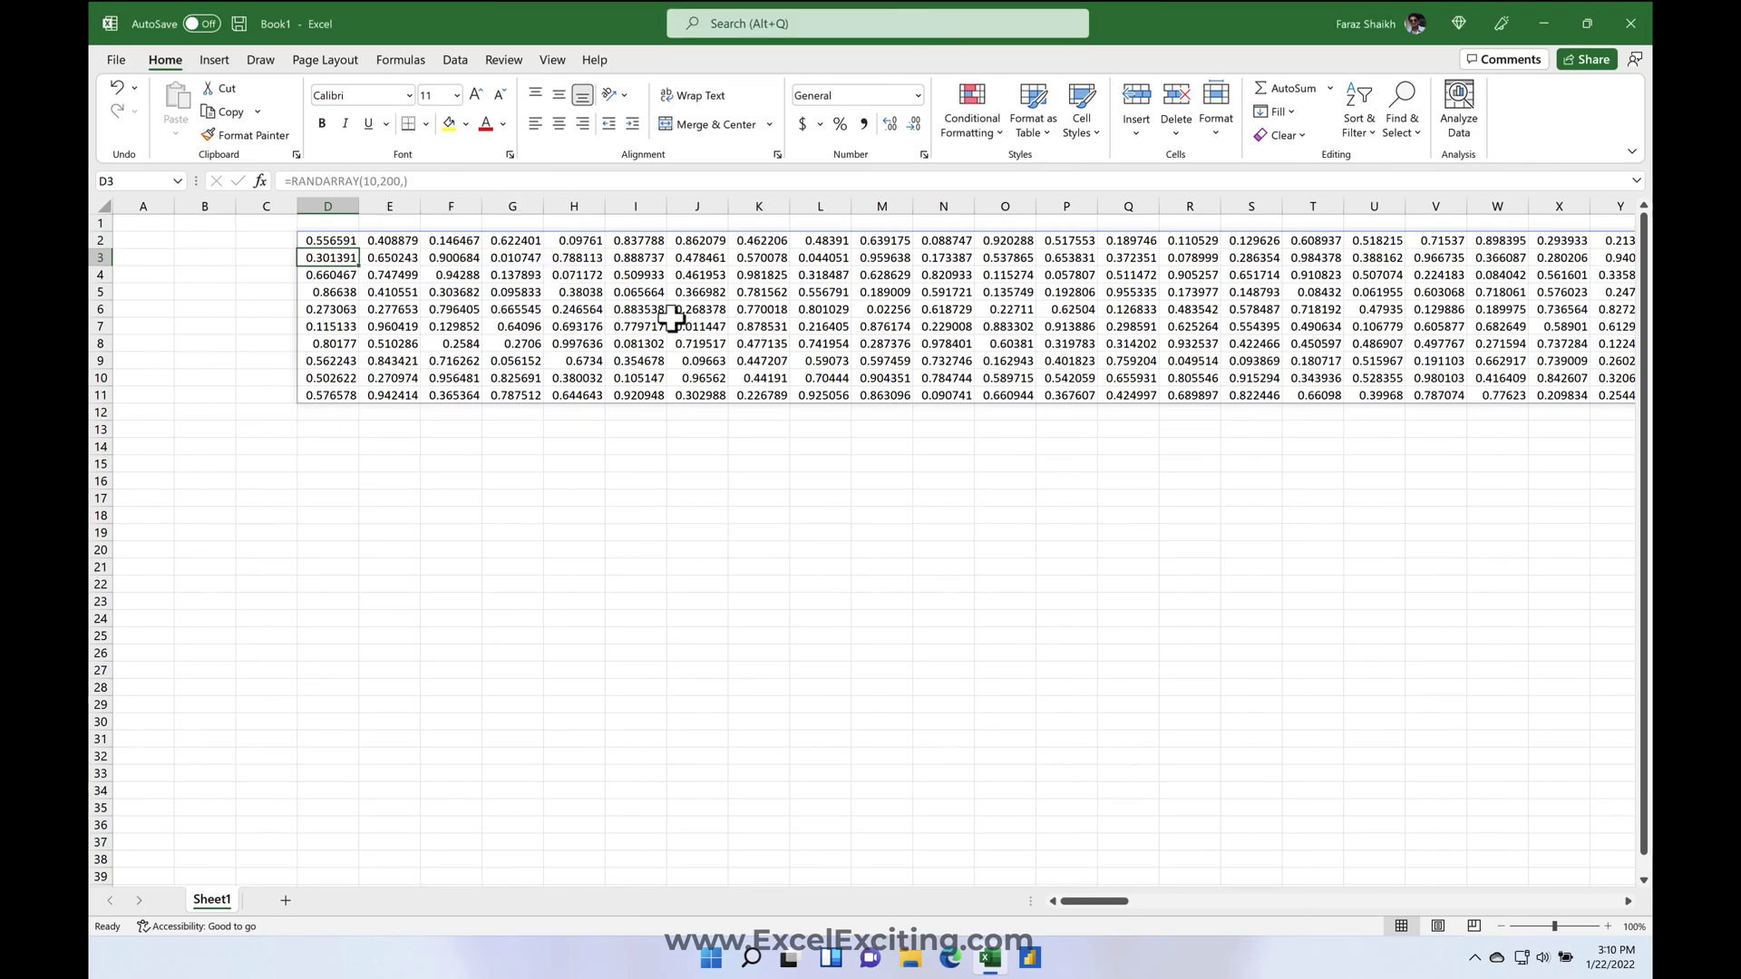
{"action": "scroll", "coordinate": [671, 317], "scroll_direction": "right", "scroll_amount": 10}
{"action": "scroll", "coordinate": [671, 318], "scroll_direction": "left", "scroll_amount": 10}
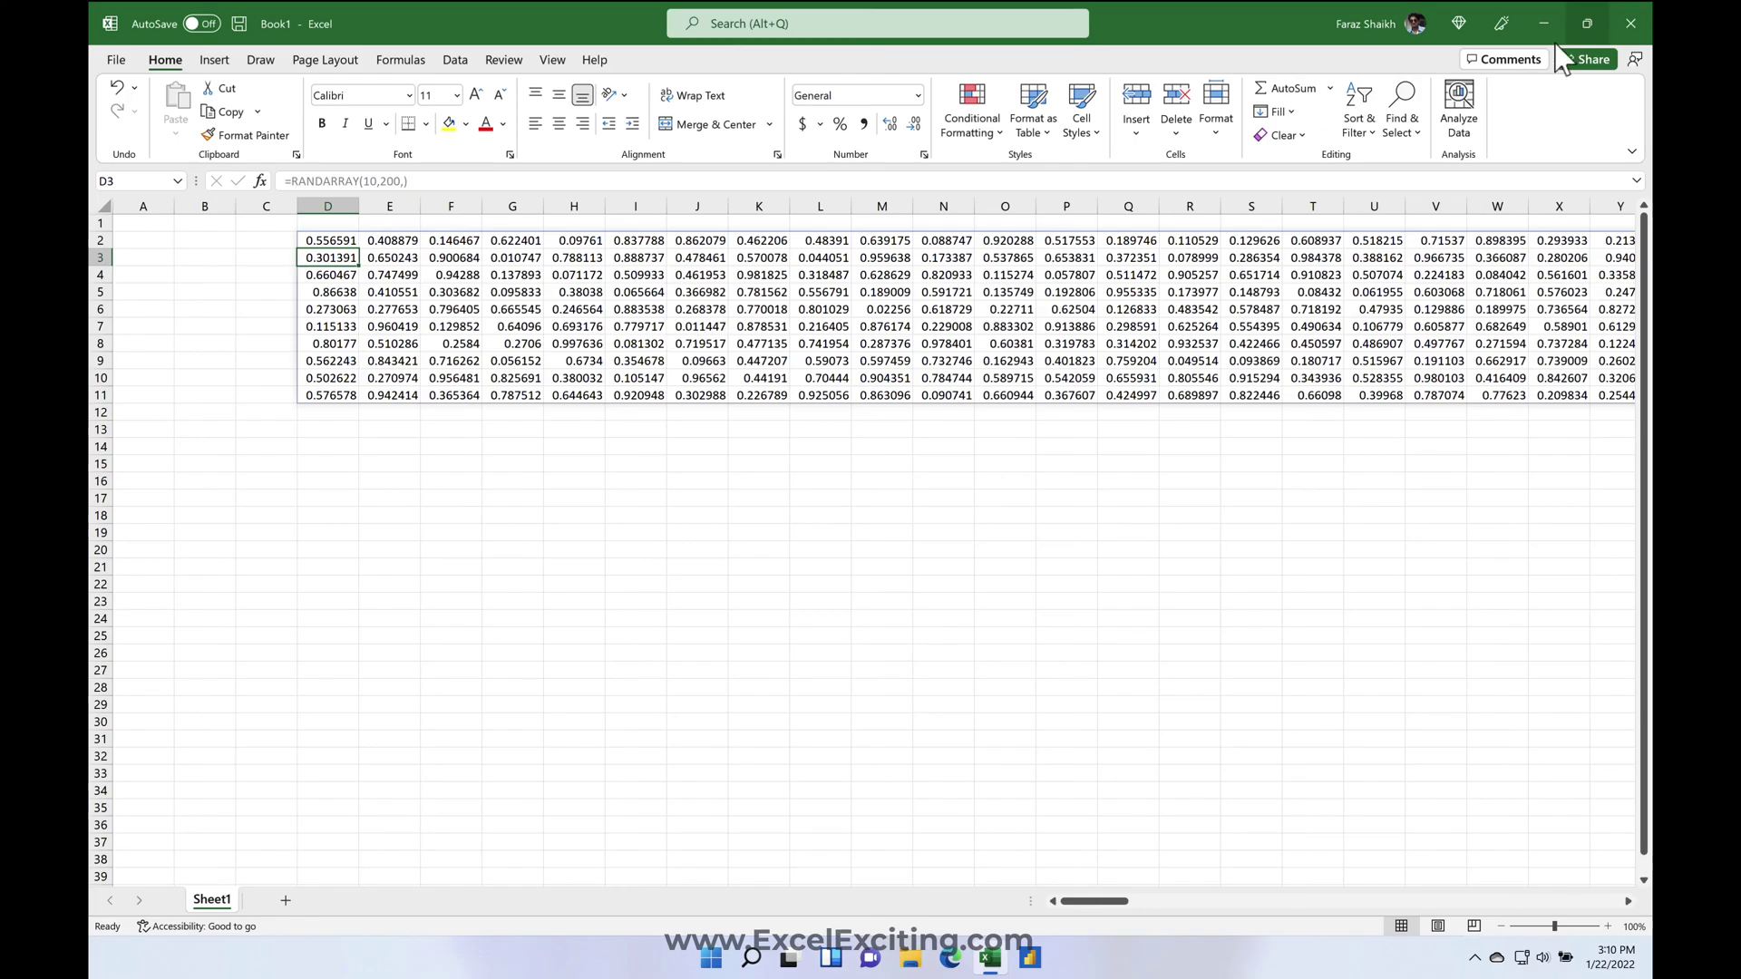
Close the Book1 workbook, discarding it without saving
{"action": "left_click", "coordinate": [1589, 24]}
{"action": "left_click", "coordinate": [1300, 91]}
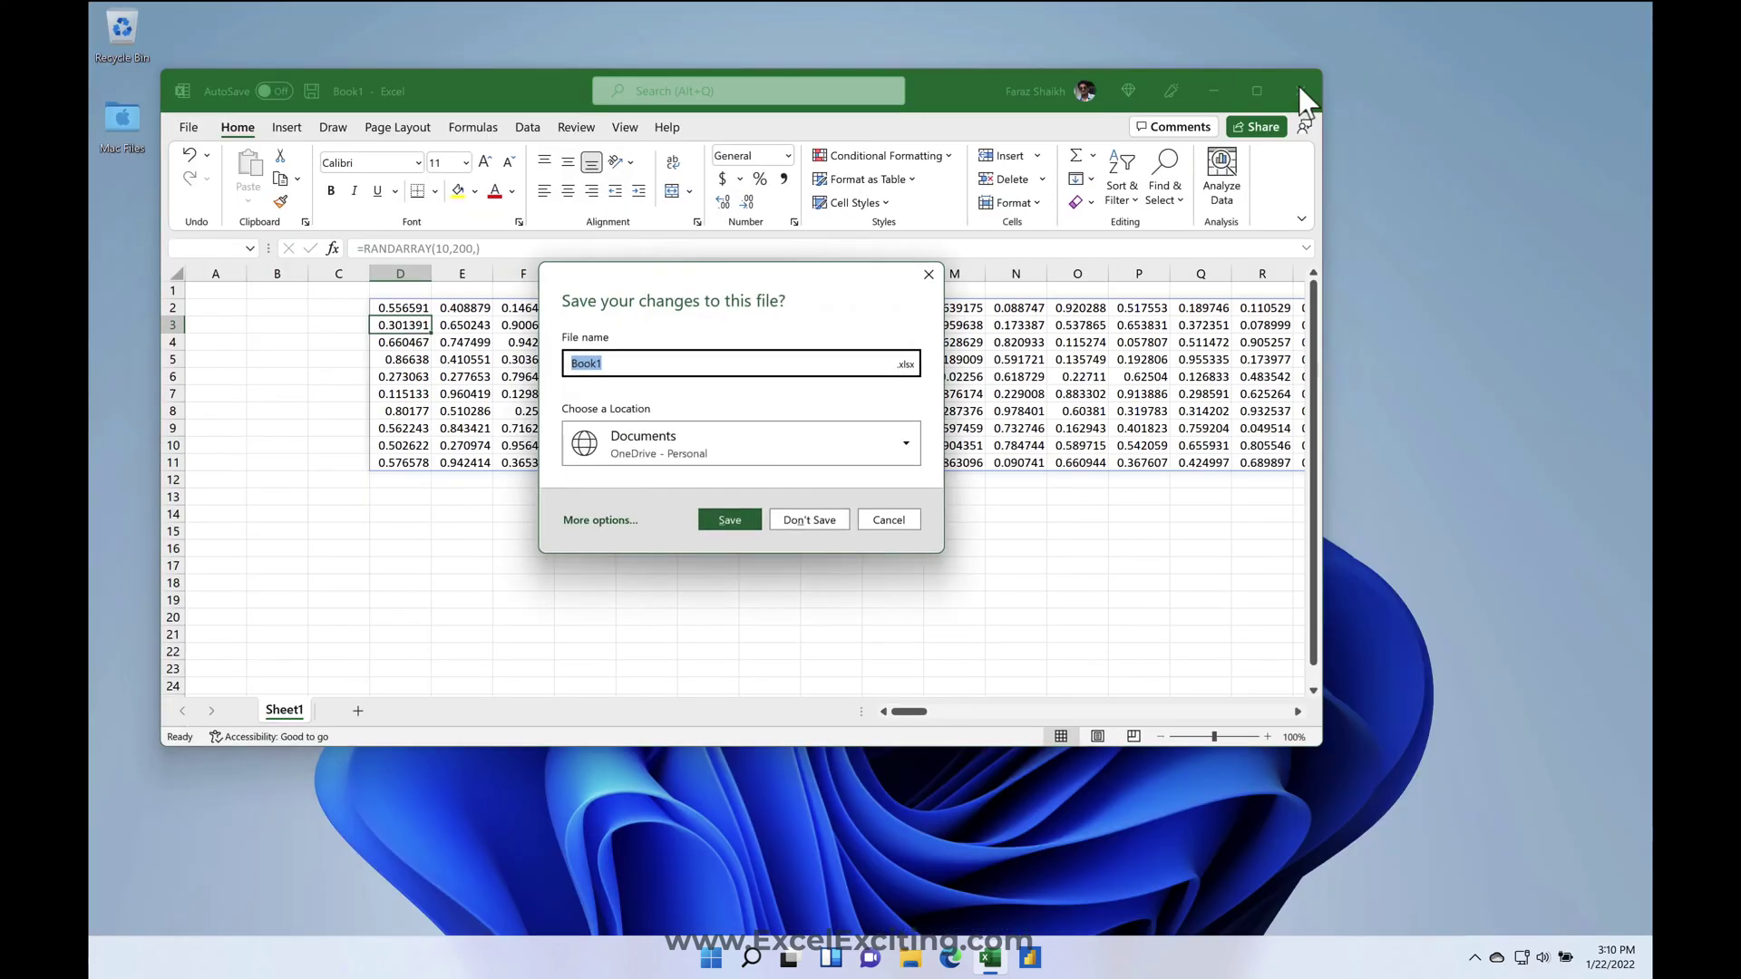
{"action": "left_click", "coordinate": [811, 521]}
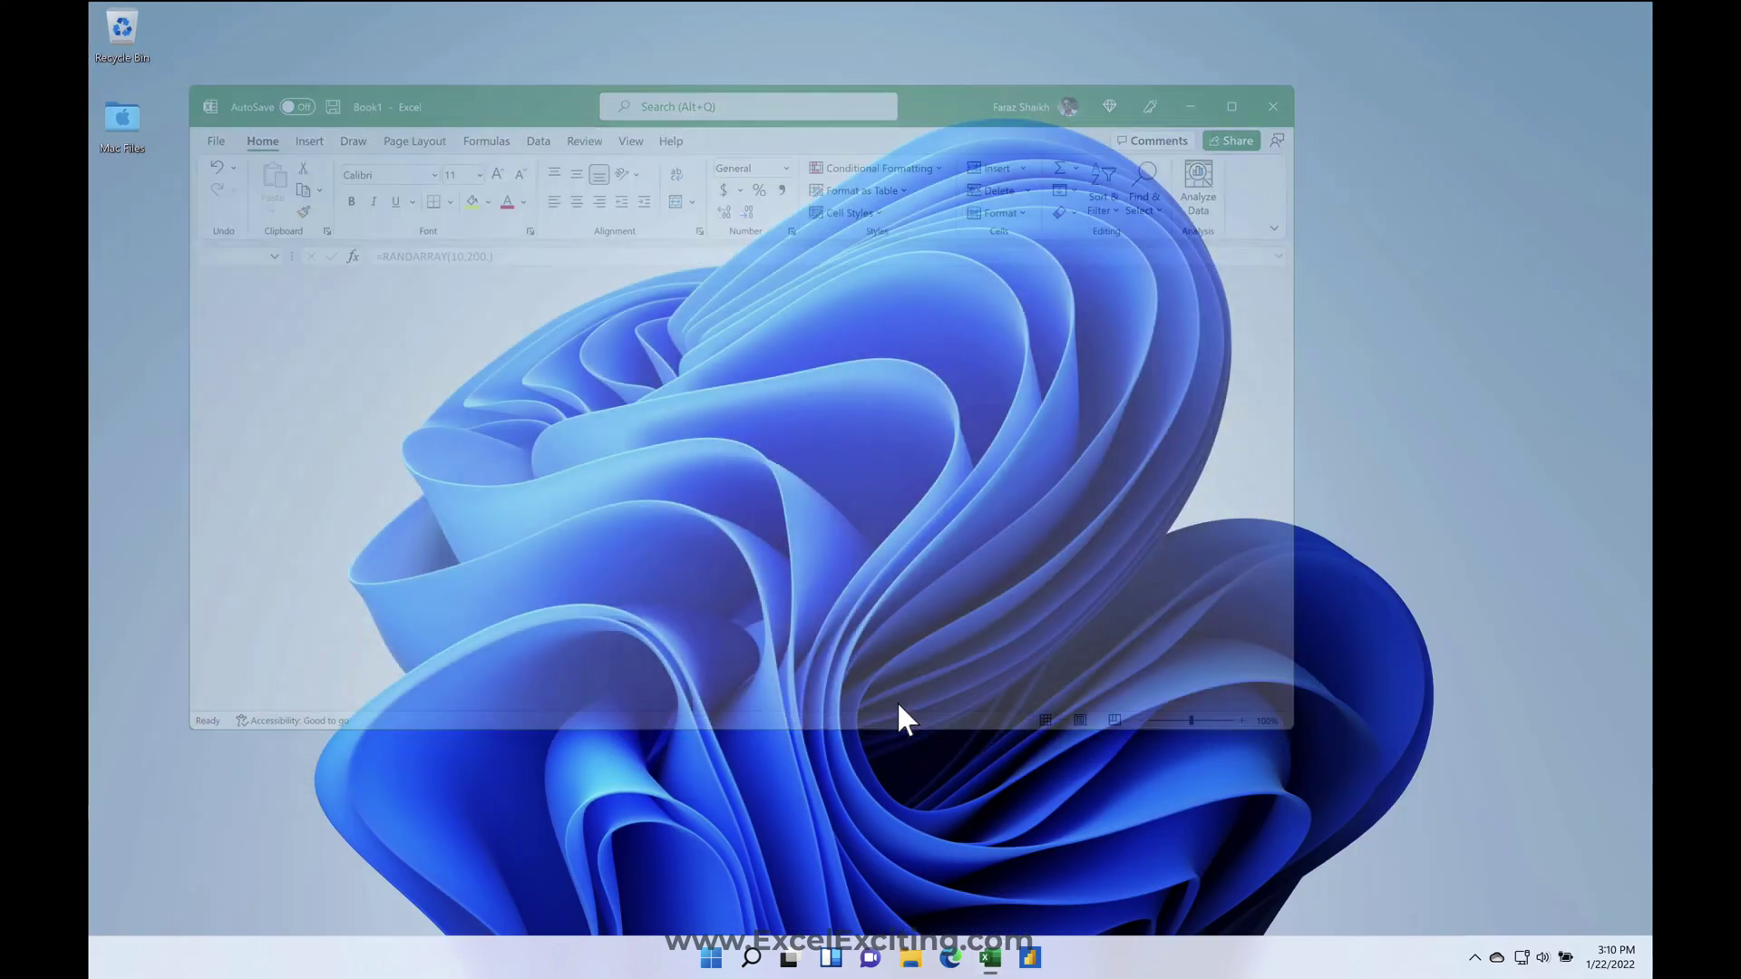